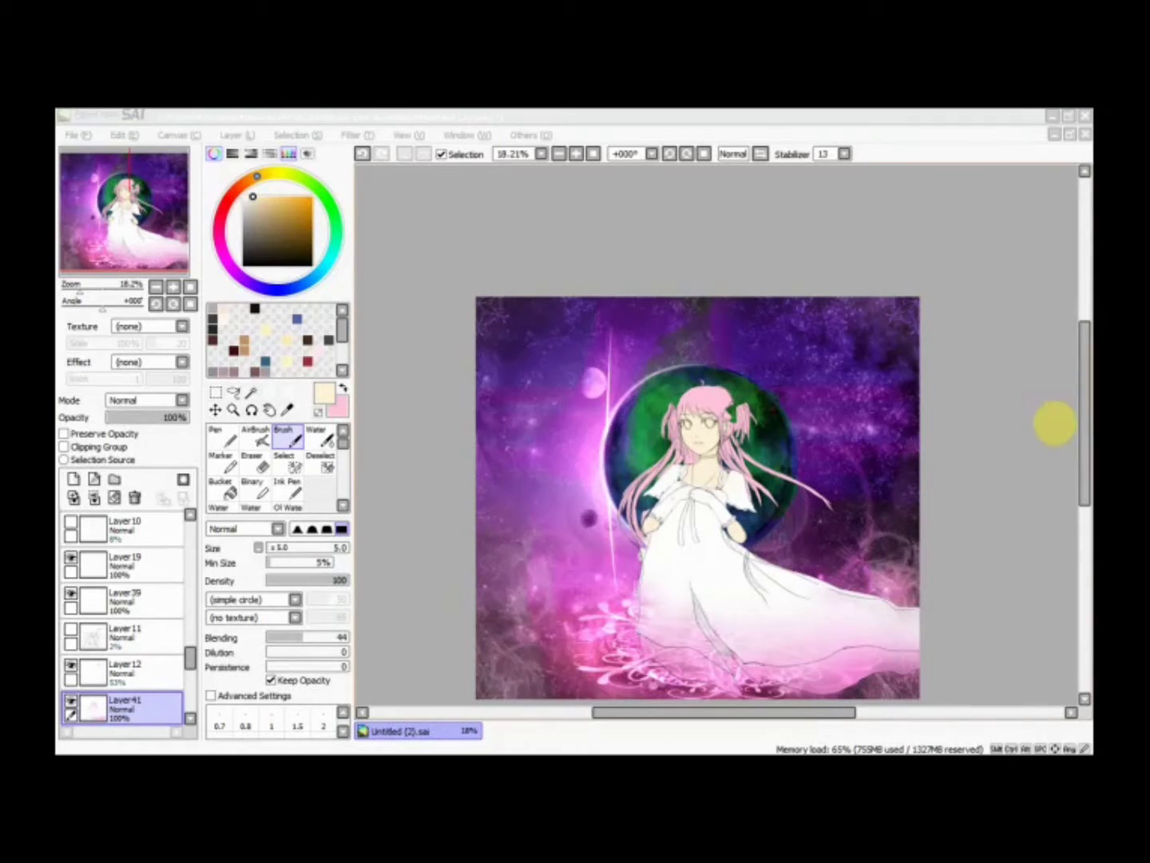
# - Zoom in to inspect the face and make pink the active painting colour
pyautogui.scroll(5, 531, 585)
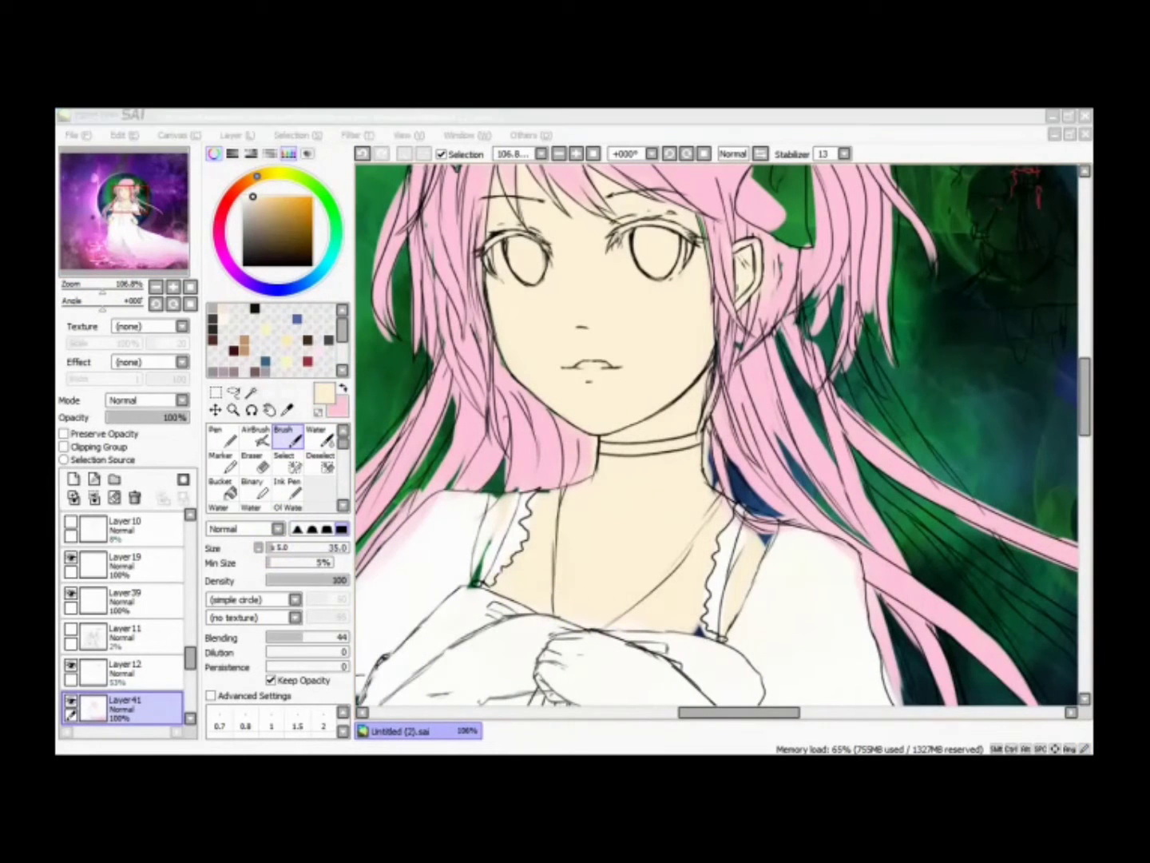
pyautogui.scroll(5, 448, 496)
pyautogui.click(342, 388)
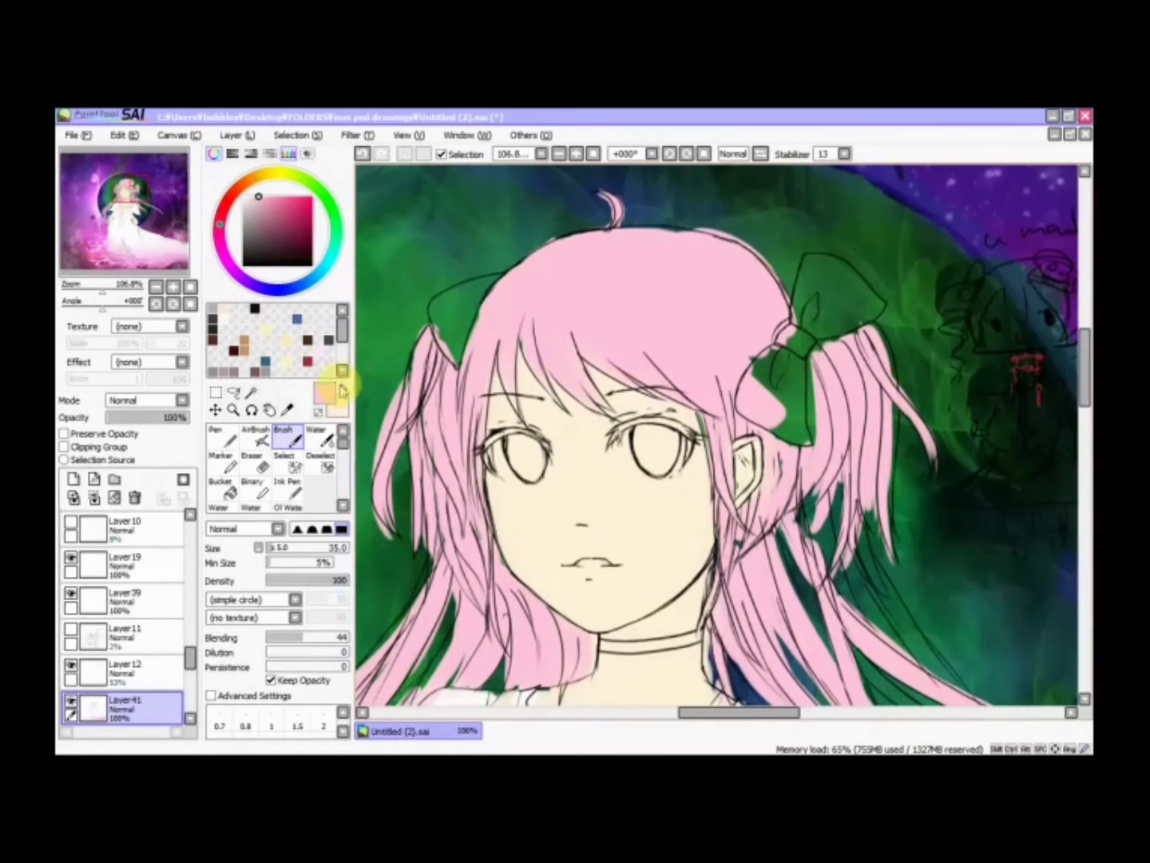
pyautogui.scroll(-5, 831, 593)
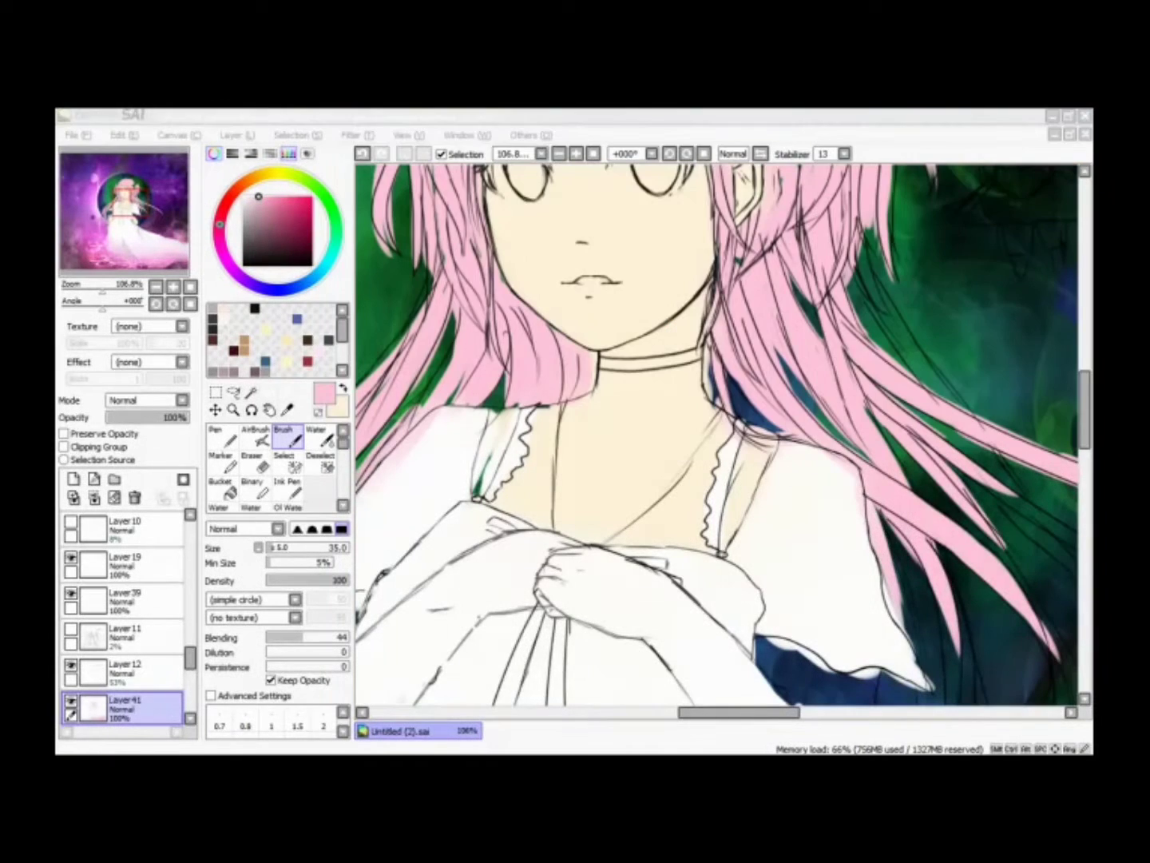
pyautogui.scroll(-5, 950, 381)
pyautogui.scroll(-5, 874, 488)
pyautogui.moveTo(1084, 477); pyautogui.dragTo(1082, 343)
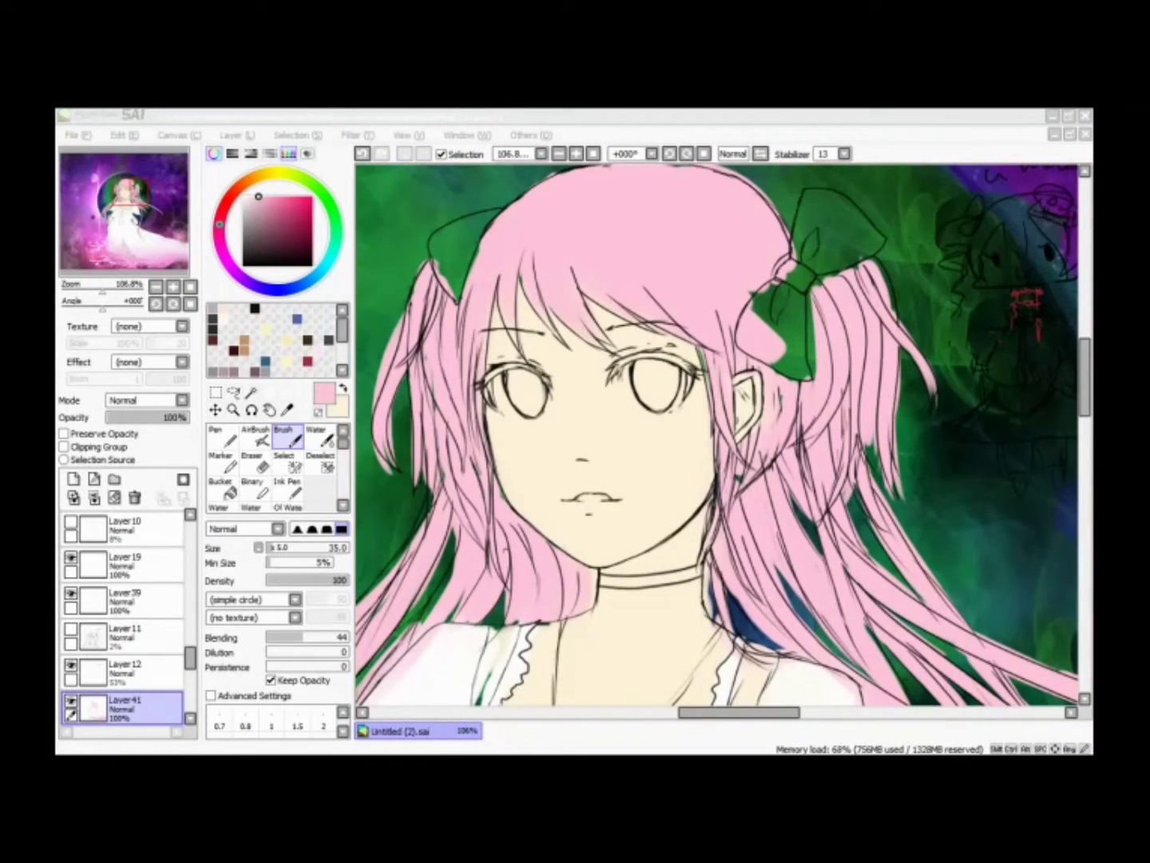
# - Toggle Eraser and back to Brush, then zoom out to 35% to write 'brb'
pyautogui.scroll(1, 1066, 372)
pyautogui.press('e')
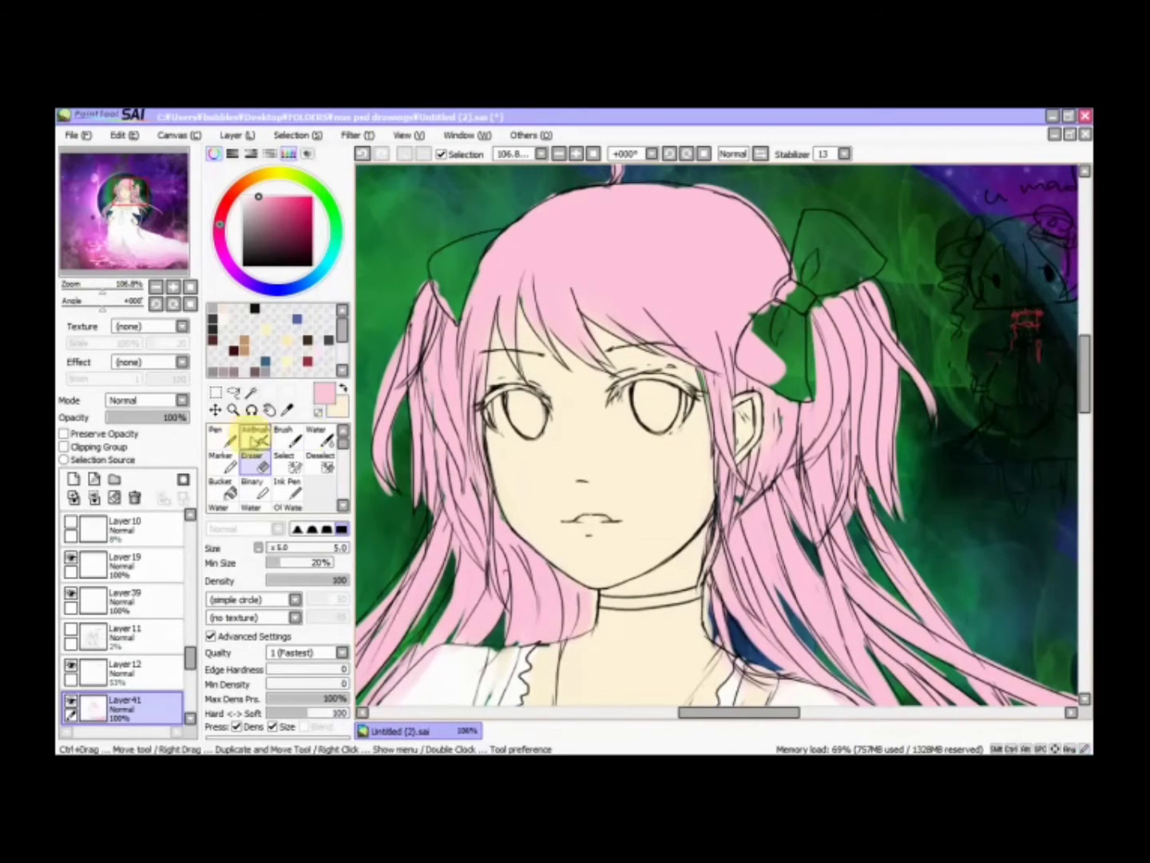
pyautogui.press('b')
pyautogui.moveTo(103, 286)
pyautogui.mouseDown()
pyautogui.moveTo(72, 290)
pyautogui.moveTo(90, 286)
pyautogui.mouseUp()
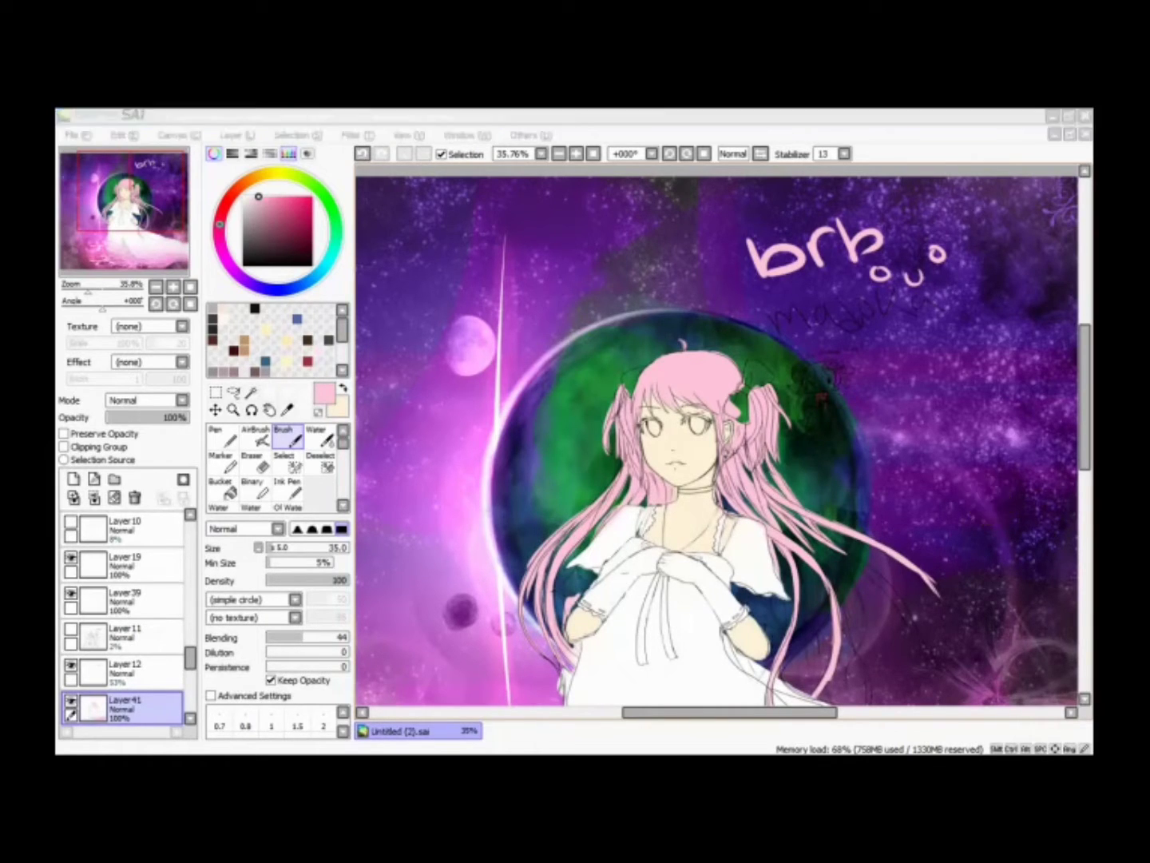
# - Zoom to the hands and back out, toggling between Eraser and Brush
pyautogui.scroll(3, 717, 436)
pyautogui.scroll(3, 717, 435)
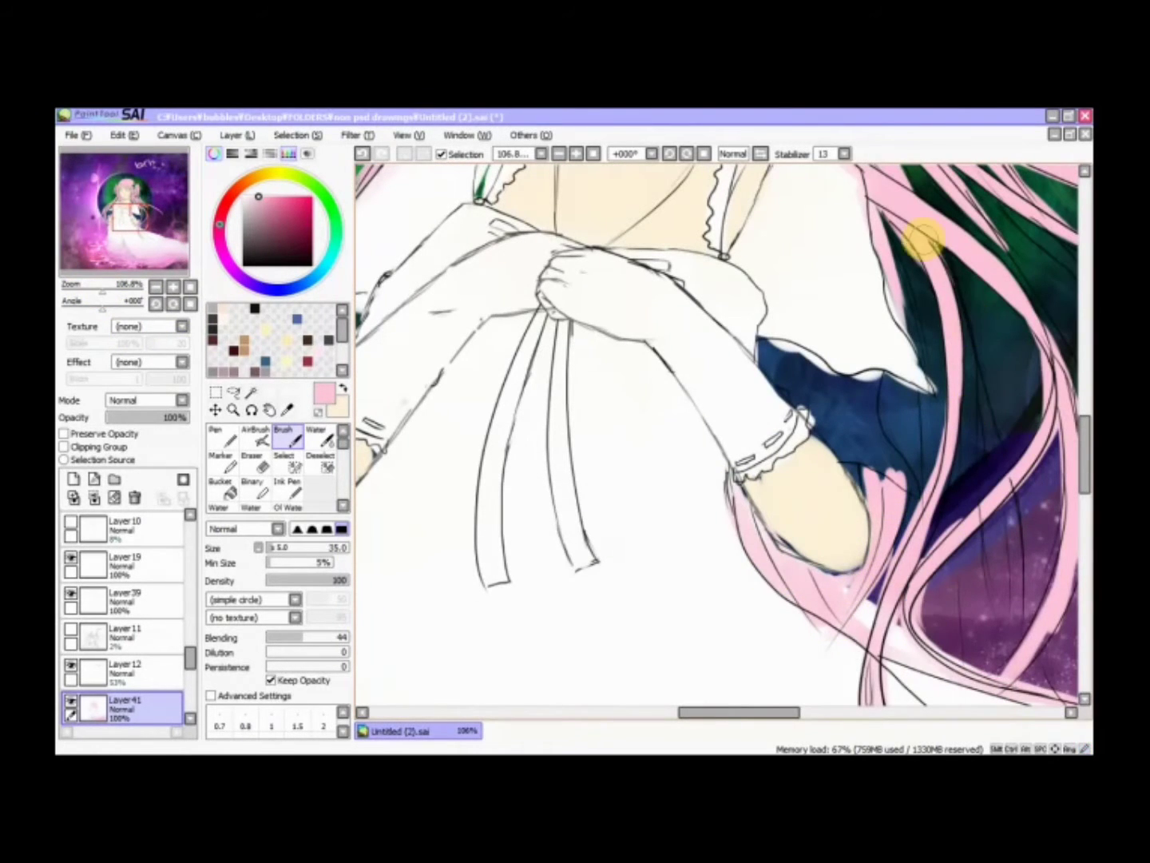
pyautogui.moveTo(102, 286); pyautogui.dragTo(80, 302)
pyautogui.scroll(2, 587, 419)
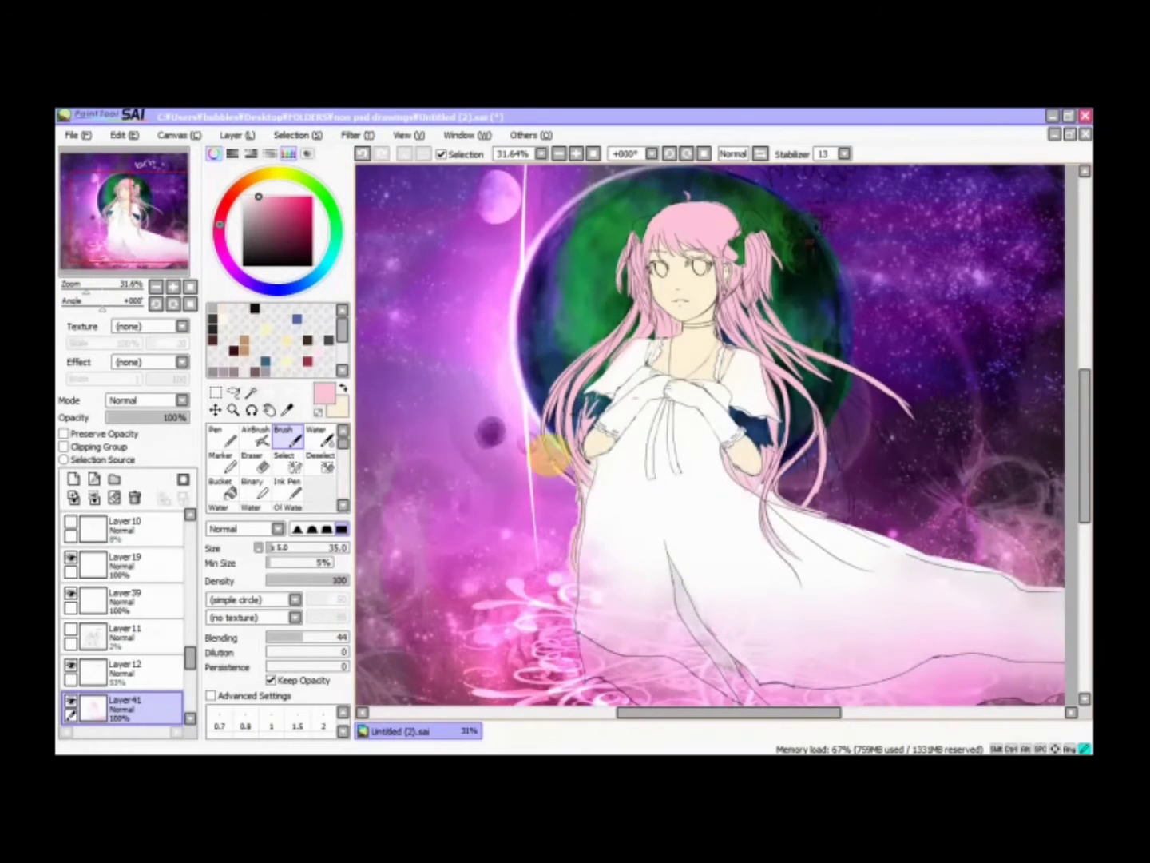
pyautogui.press('e')
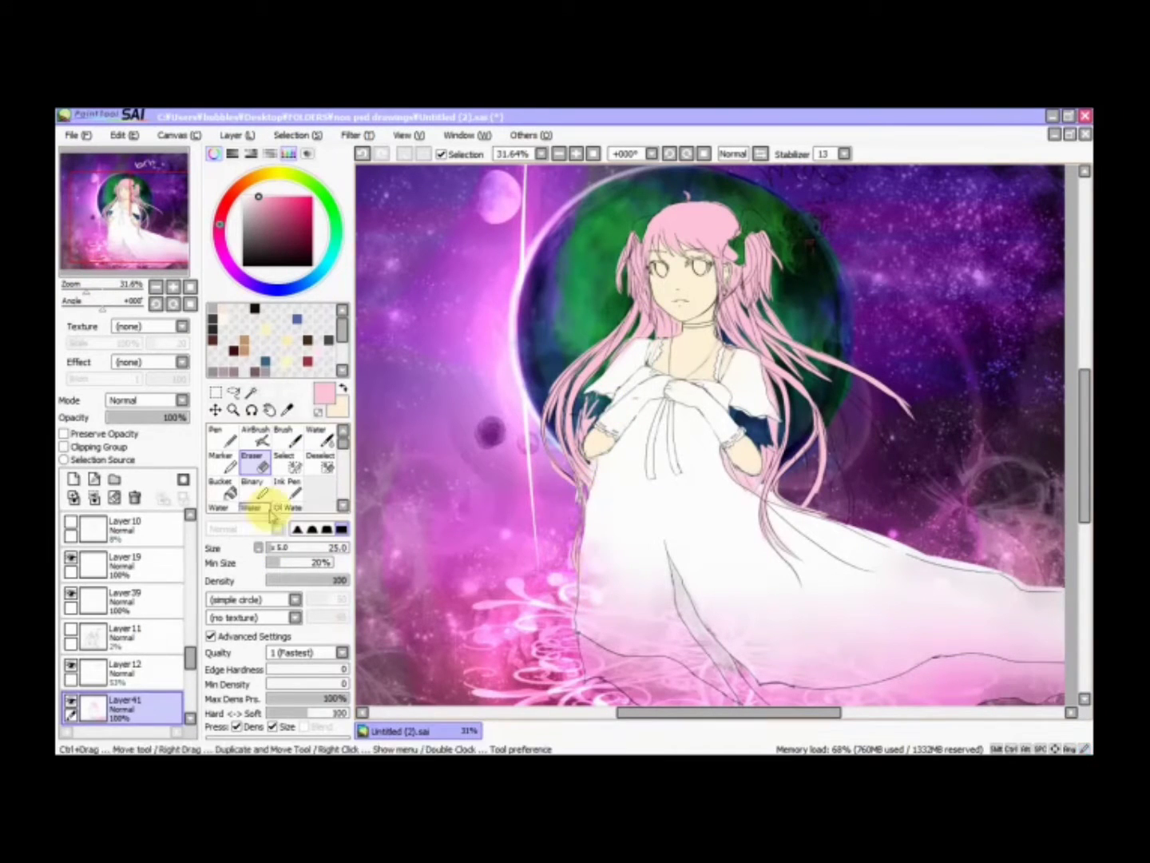
pyautogui.press('b')
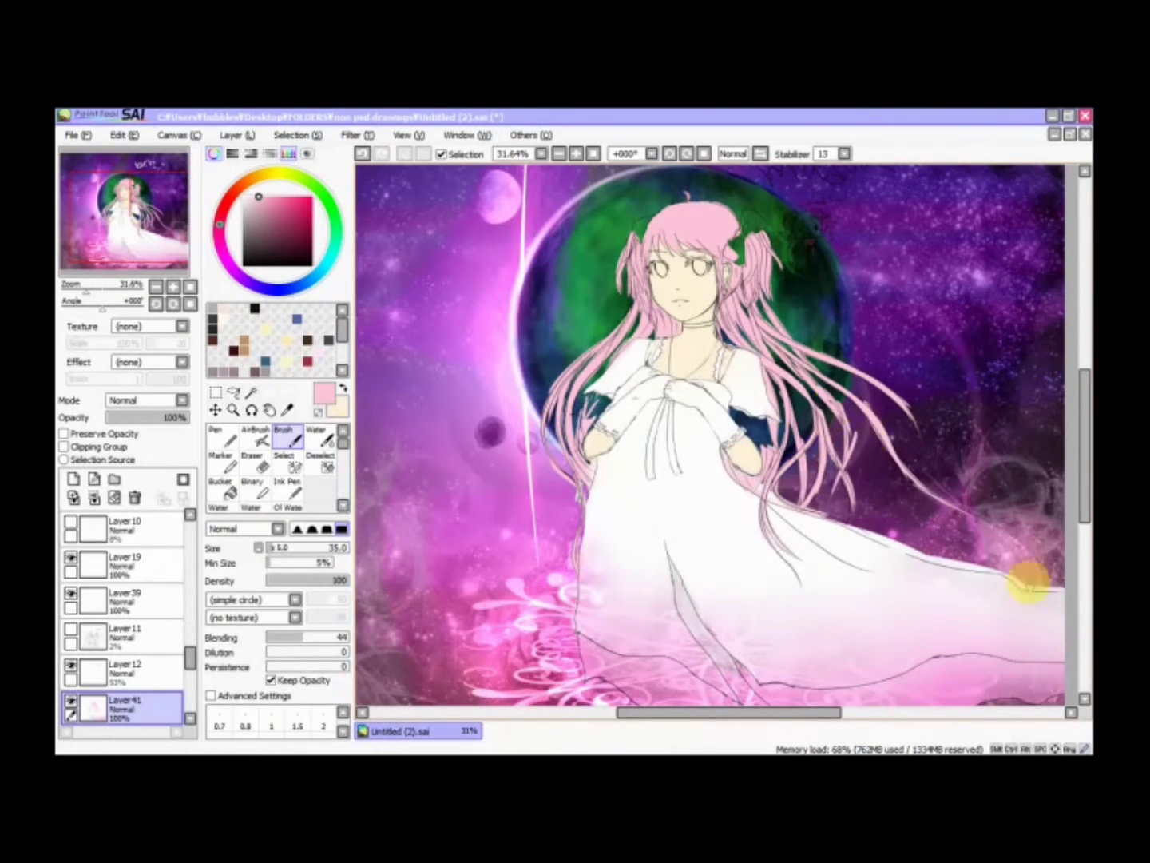
# - Pick a deeper pink and start painting the sleeve cuff
pyautogui.click(271, 202)
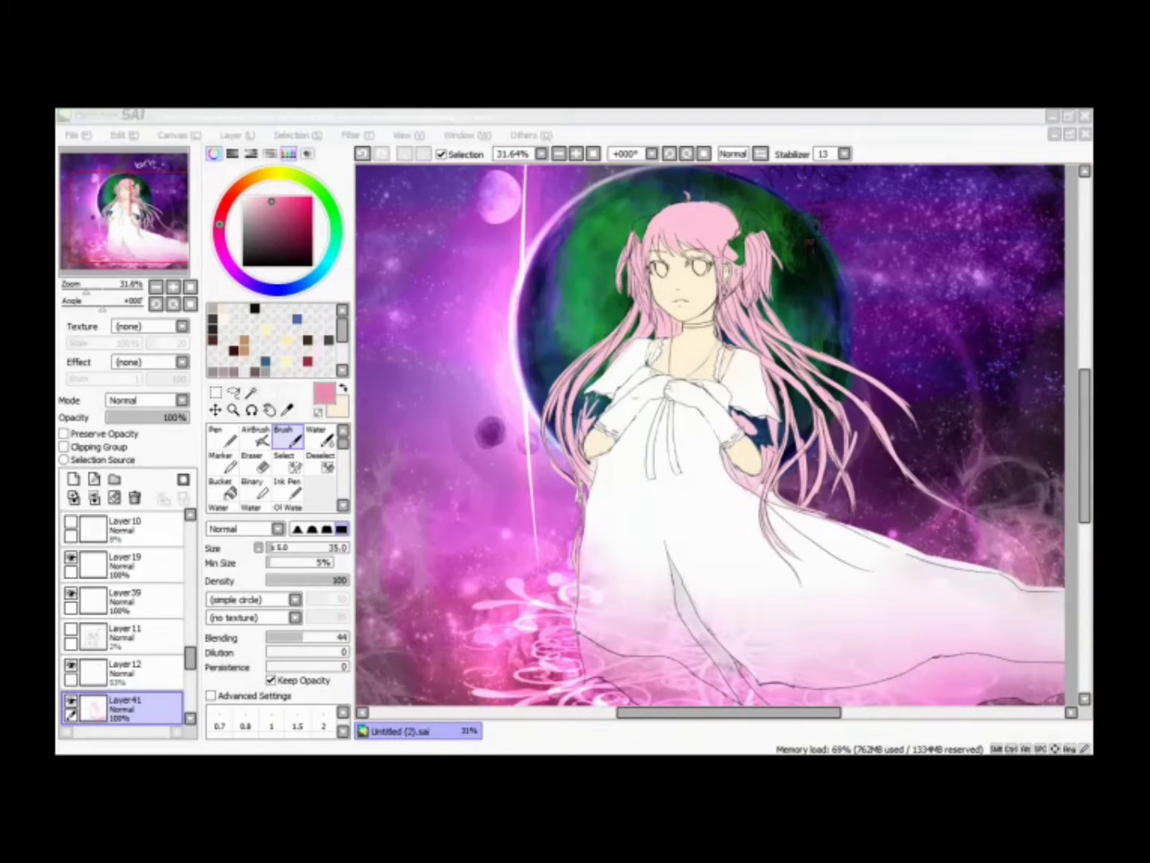
pyautogui.click(947, 503)
pyautogui.moveTo(763, 441); pyautogui.dragTo(739, 412)
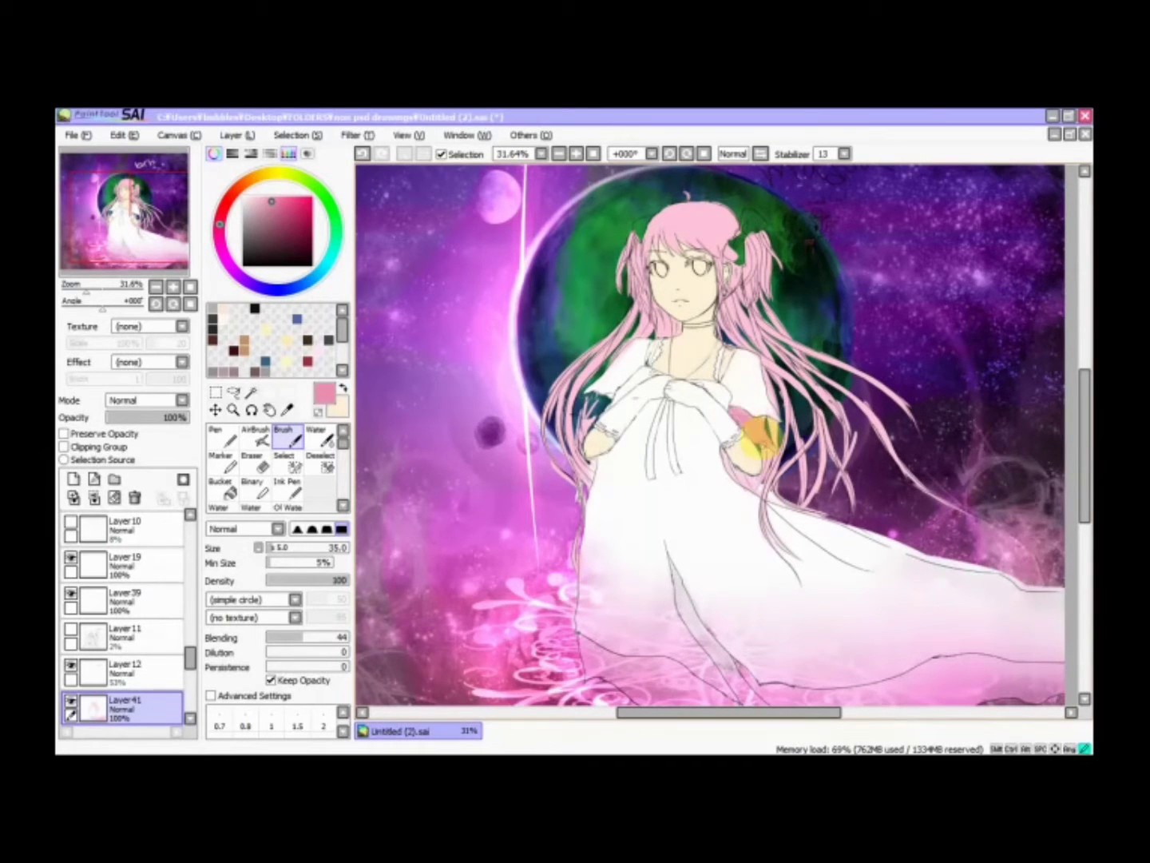
# - Paint the second cuff and chest ribbon pink, sampling peach tones before returning to pink
pyautogui.moveTo(587, 412)
pyautogui.mouseDown()
pyautogui.moveTo(616, 399)
pyautogui.moveTo(648, 479)
pyautogui.mouseUp()
pyautogui.moveTo(671, 411); pyautogui.dragTo(679, 471)
pyautogui.click(247, 182)
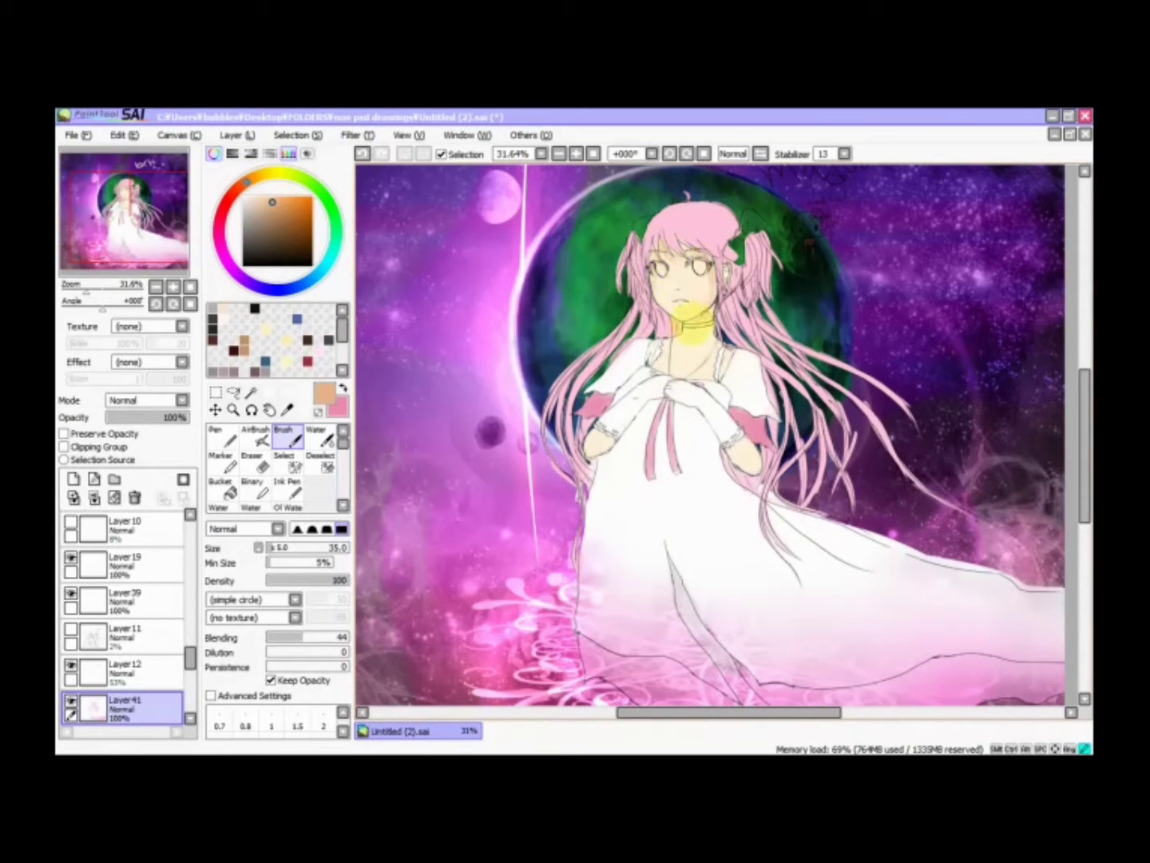
pyautogui.click(237, 188)
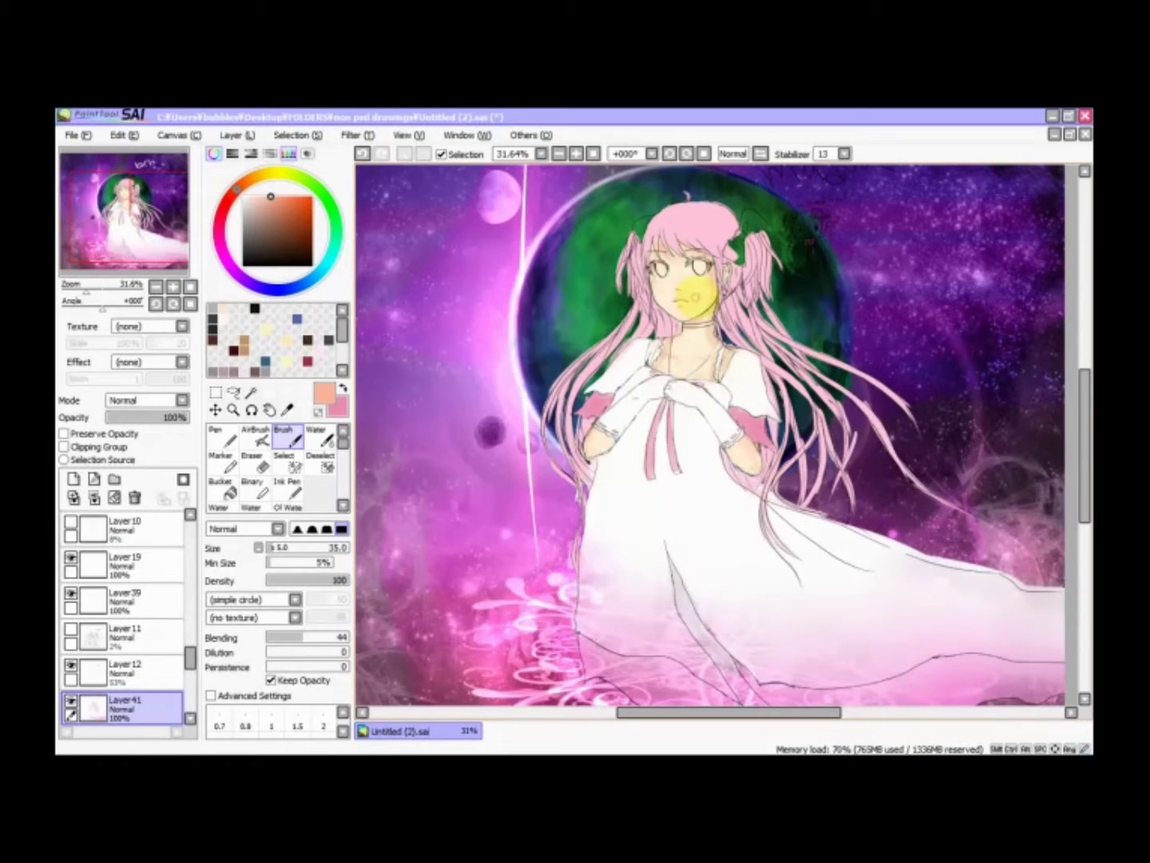
pyautogui.press('x')
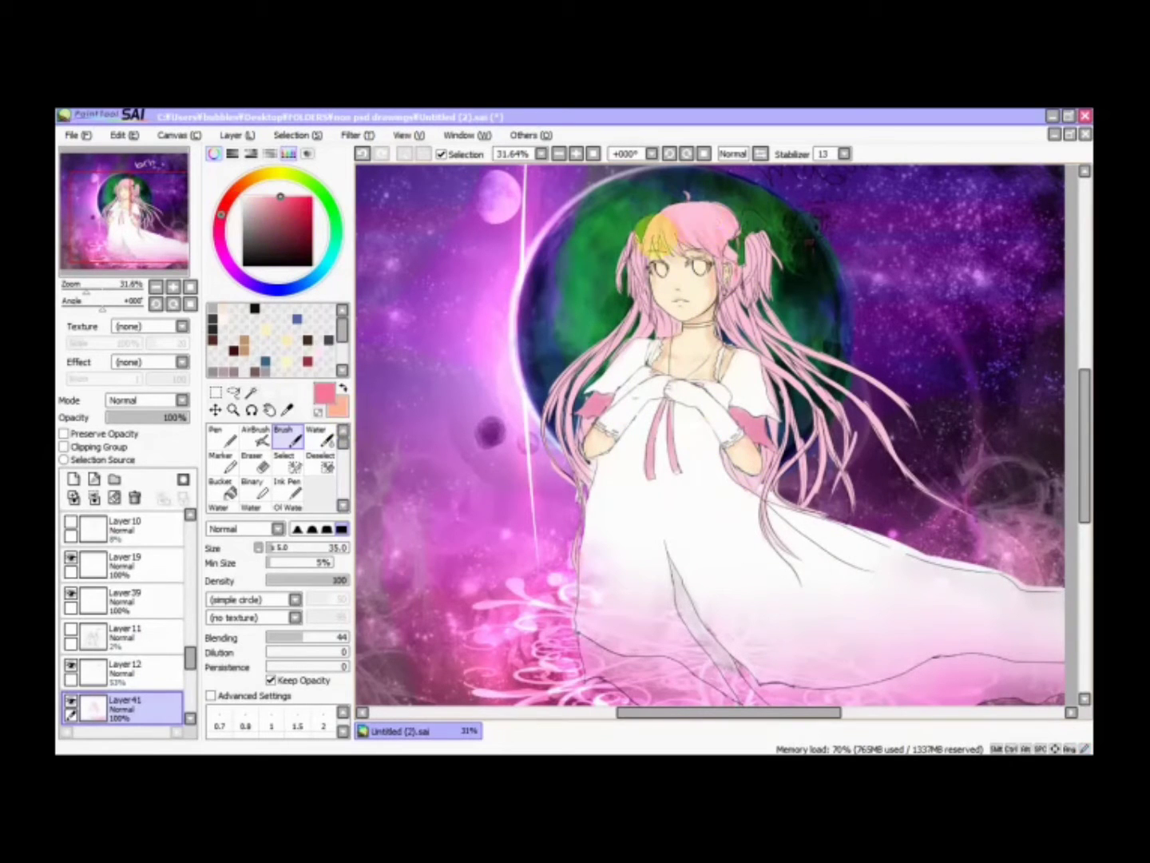
# - Turn on Preserve Opacity, then choose pale lavender with brush size 95
pyautogui.press('/')
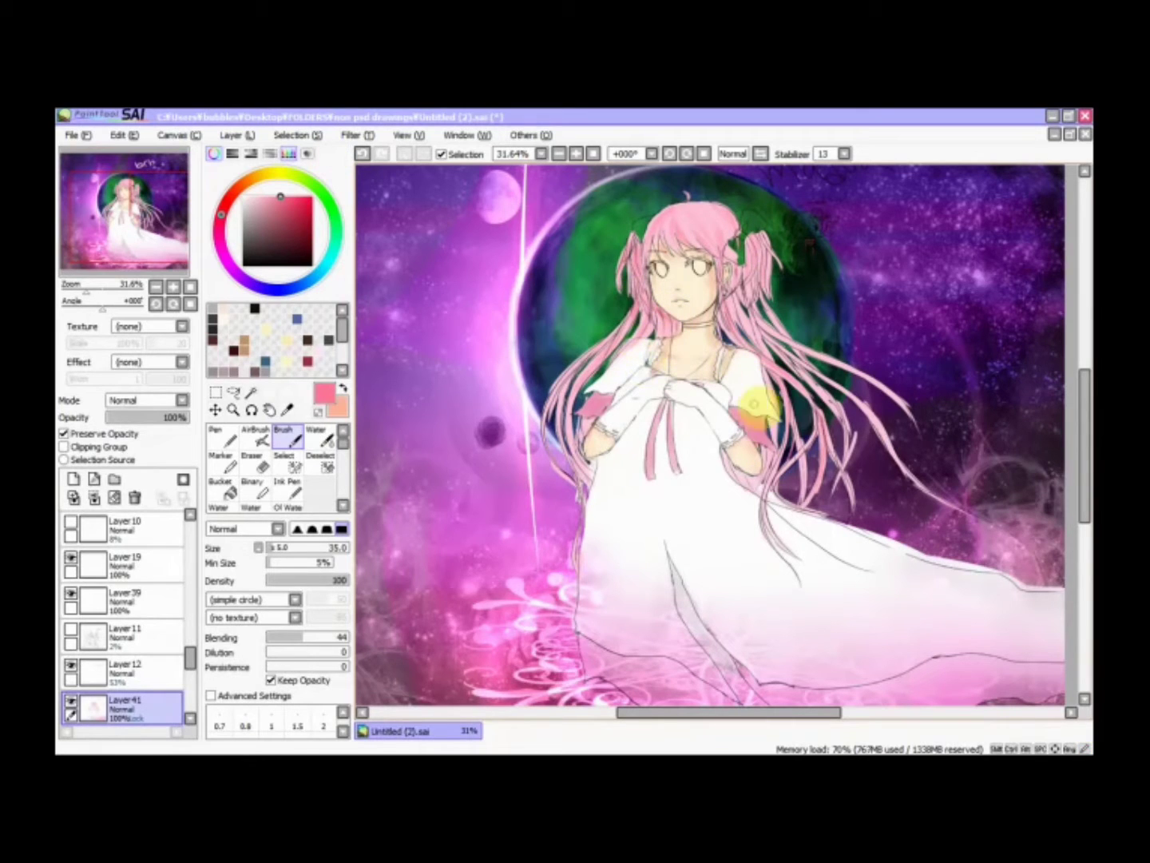
pyautogui.scroll(2, 764, 292)
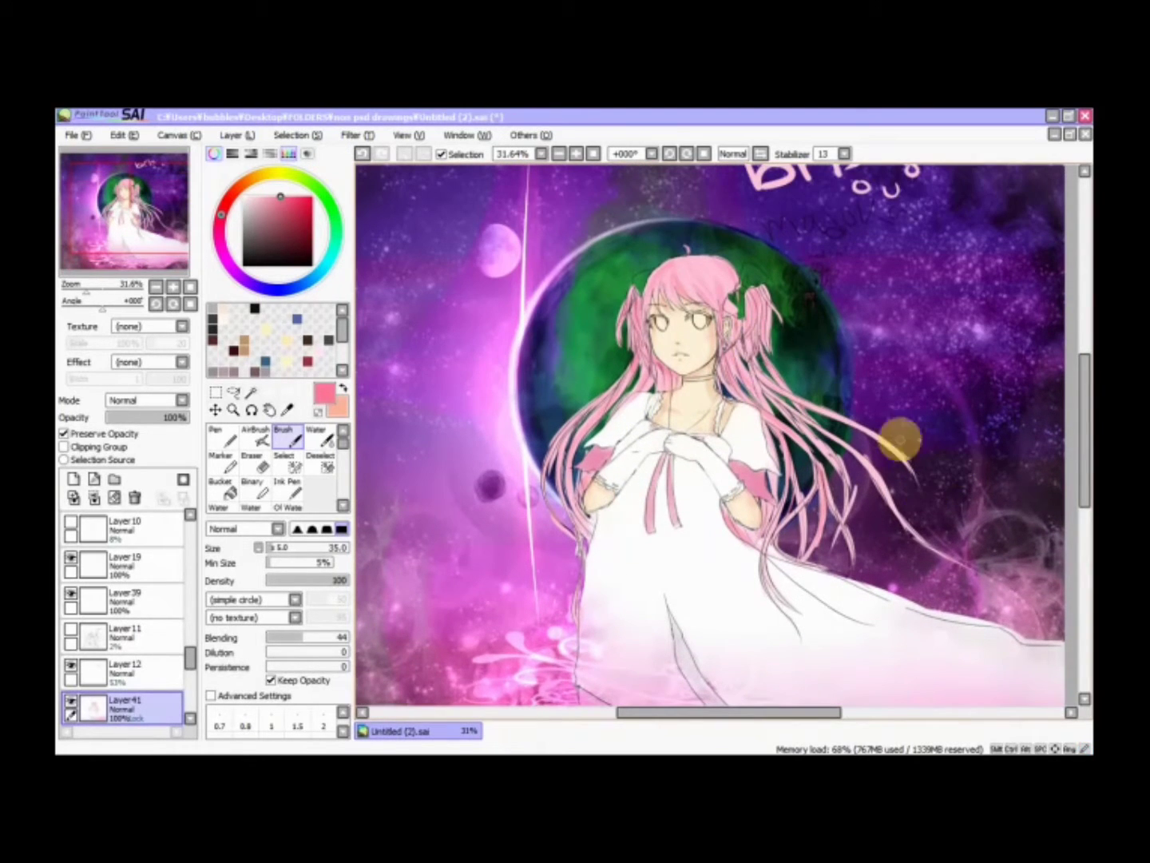
pyautogui.keyDown('alt'); pyautogui.click(628, 483); pyautogui.keyUp('alt')
pyautogui.scroll(-1, 629, 663)
pyautogui.click(283, 547)
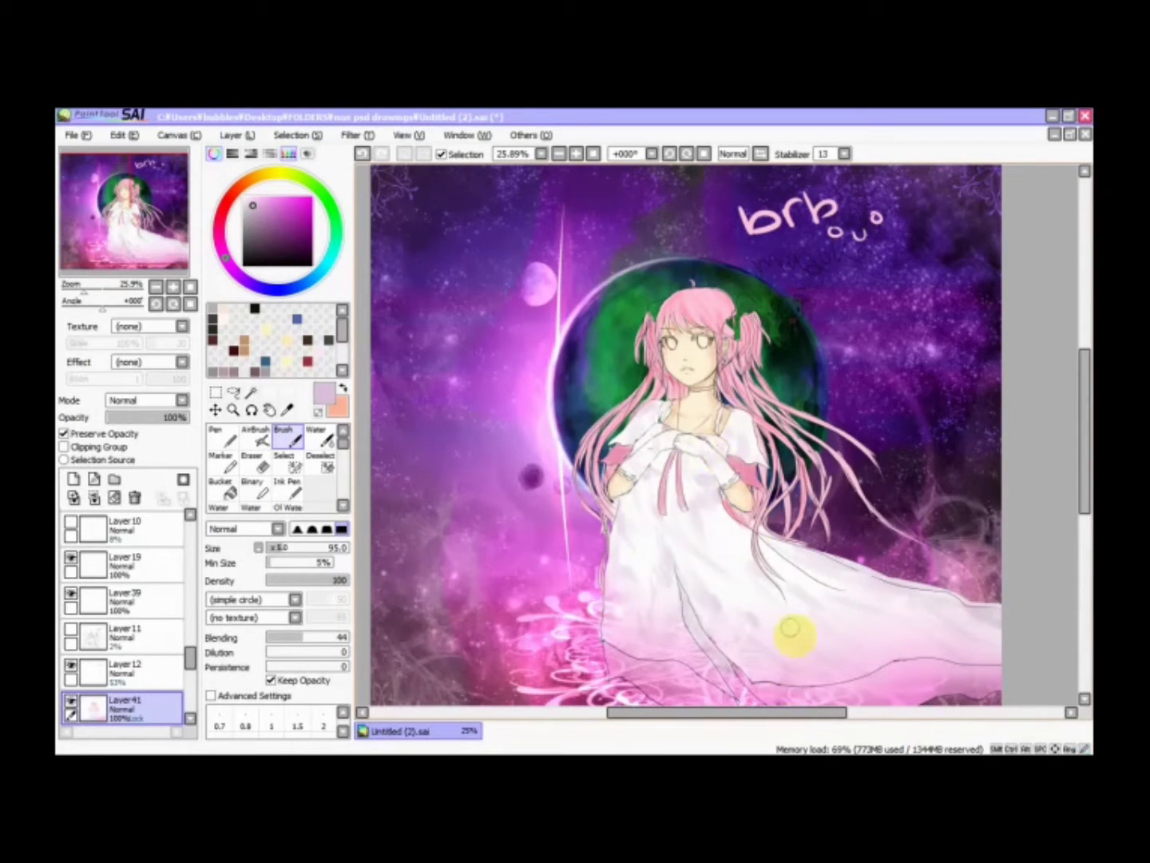
# - With the background hidden, zoom onto the face and chest to shade the dress lavender
pyautogui.press('e')
pyautogui.scroll(6, 749, 364)
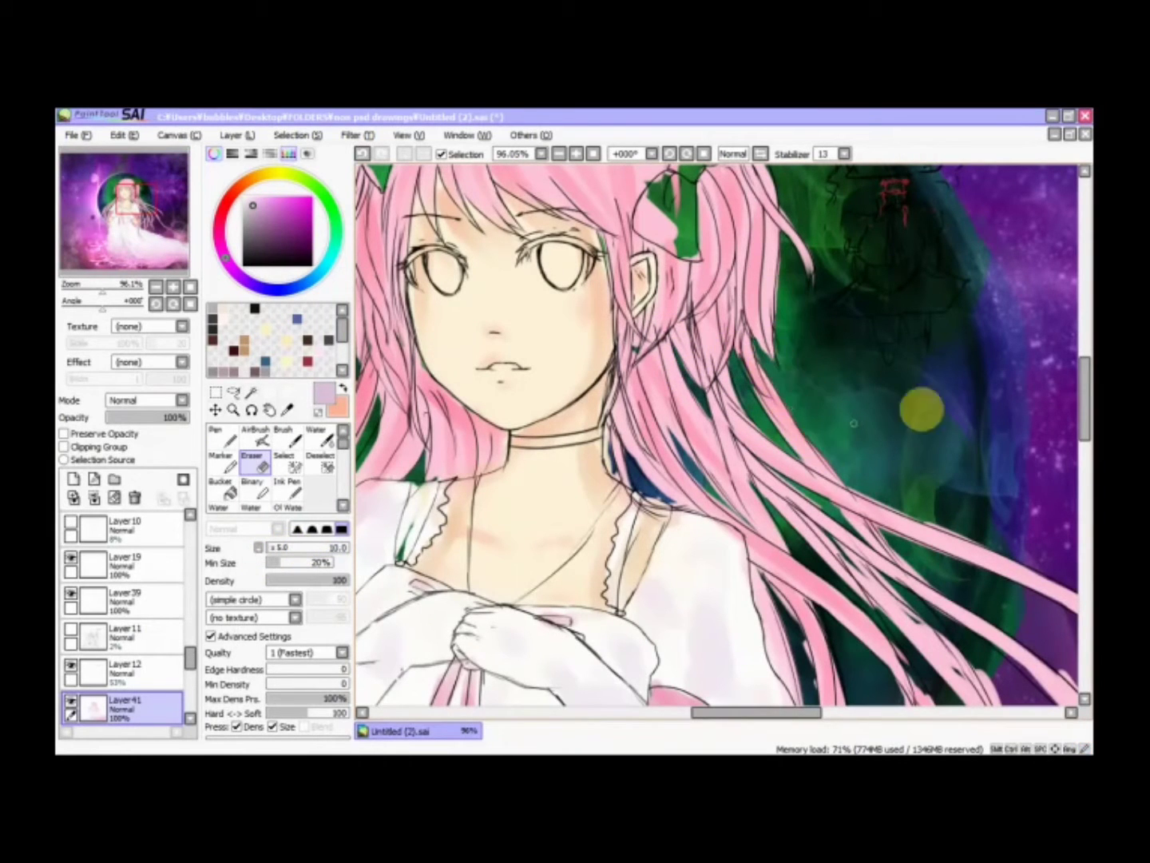
pyautogui.click(1084, 447)
pyautogui.moveTo(128, 285)
pyautogui.mouseDown()
pyautogui.moveTo(80, 285)
pyautogui.moveTo(111, 288)
pyautogui.mouseUp()
pyautogui.click(855, 384)
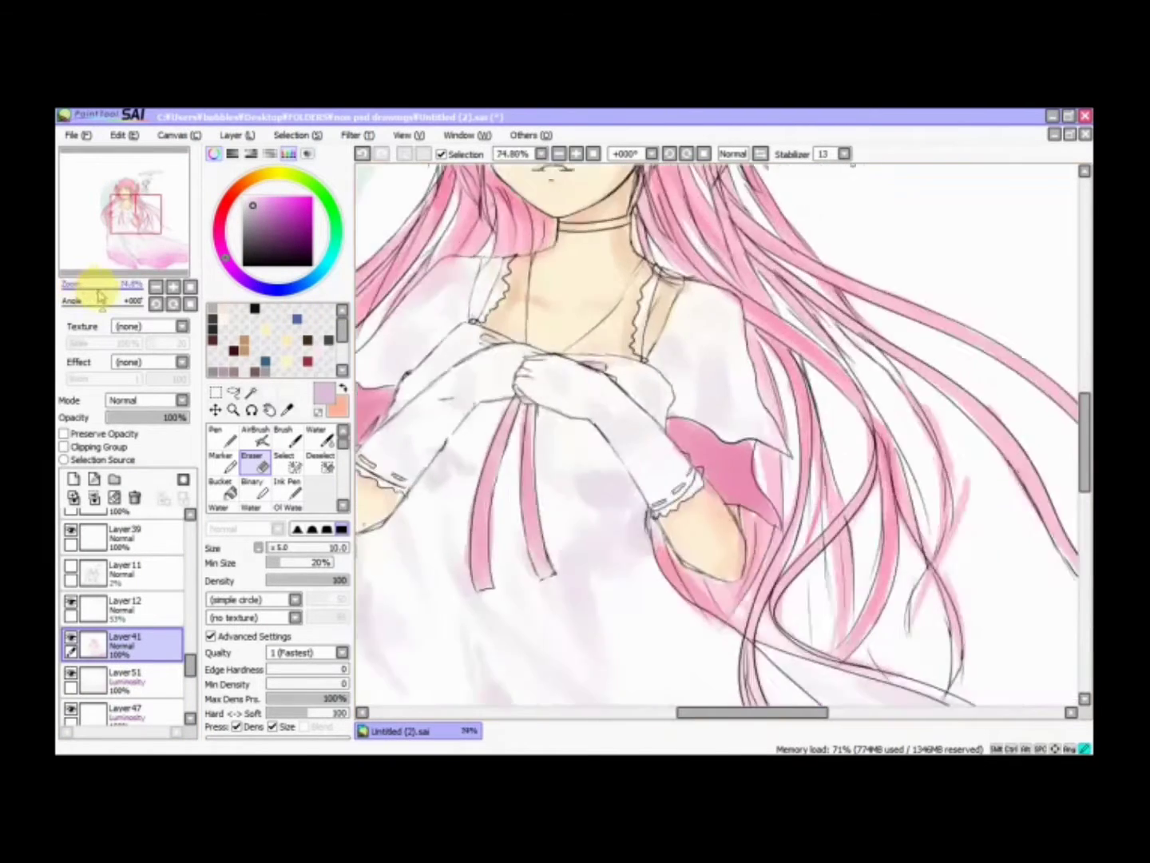
pyautogui.moveTo(90, 285); pyautogui.dragTo(80, 285)
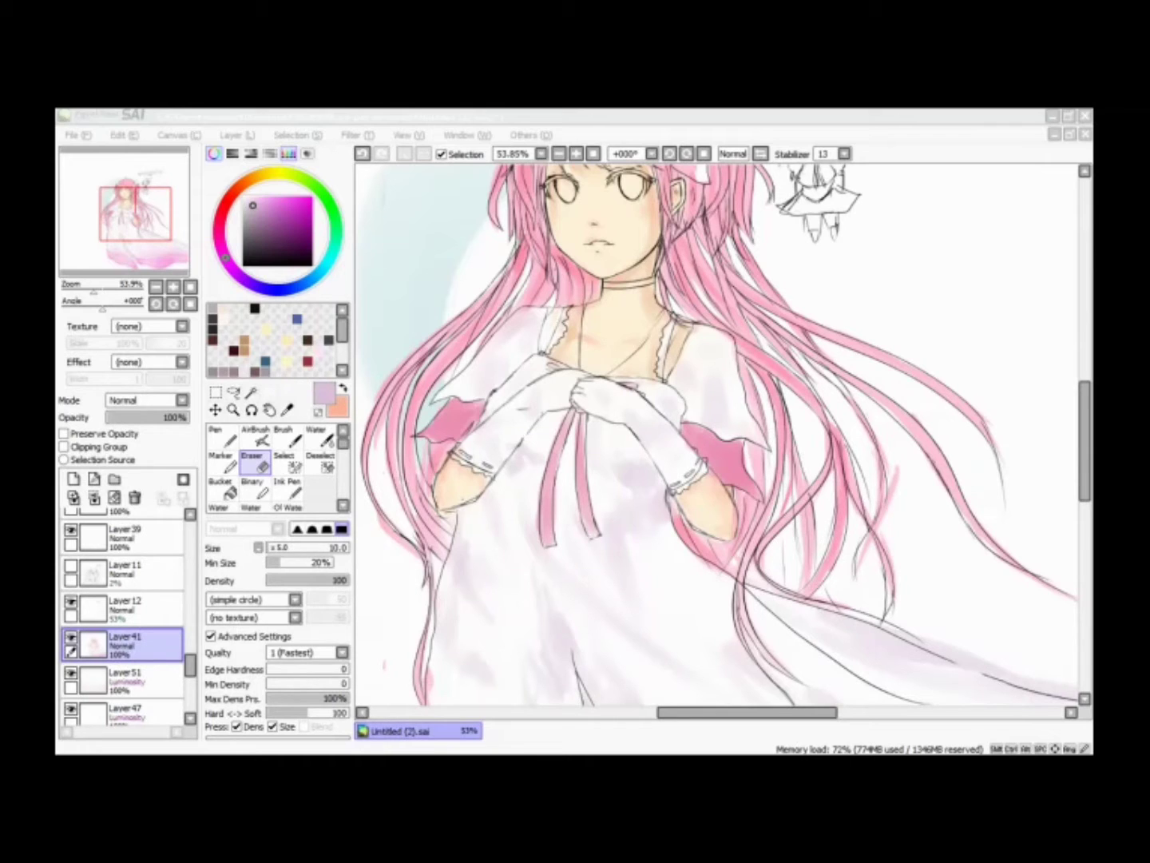
pyautogui.click(883, 450)
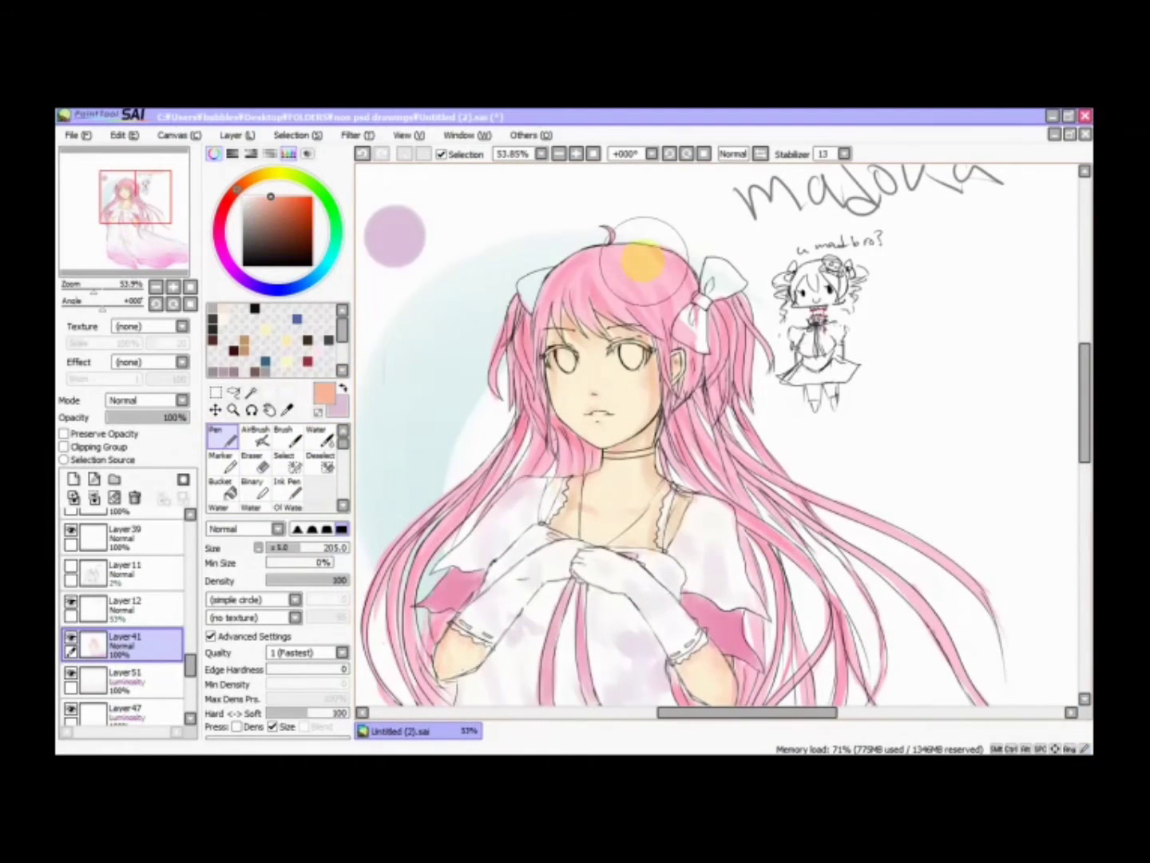
# - Alternate Eraser and Brush to clean the edges of the lavender shading and blush
pyautogui.press('e')
pyautogui.press('b')
pyautogui.press('e')
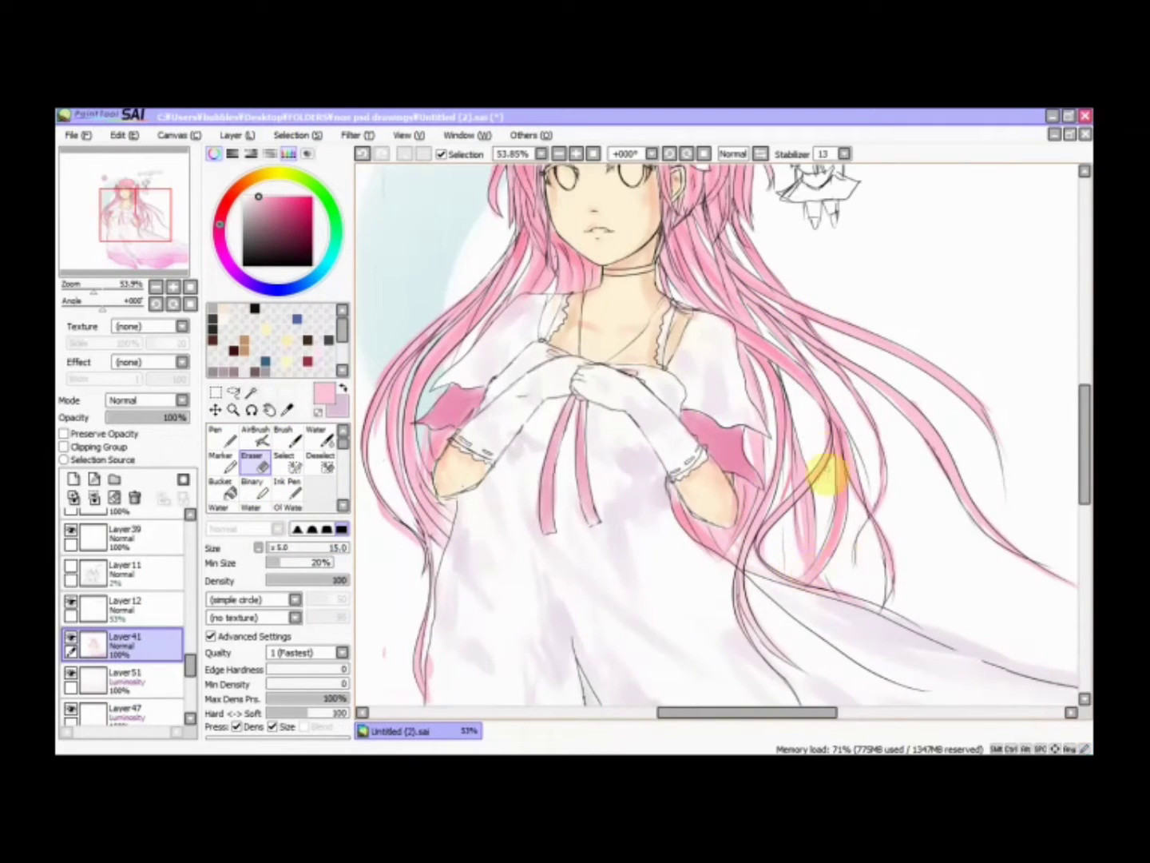
pyautogui.press('b')
pyautogui.press('e')
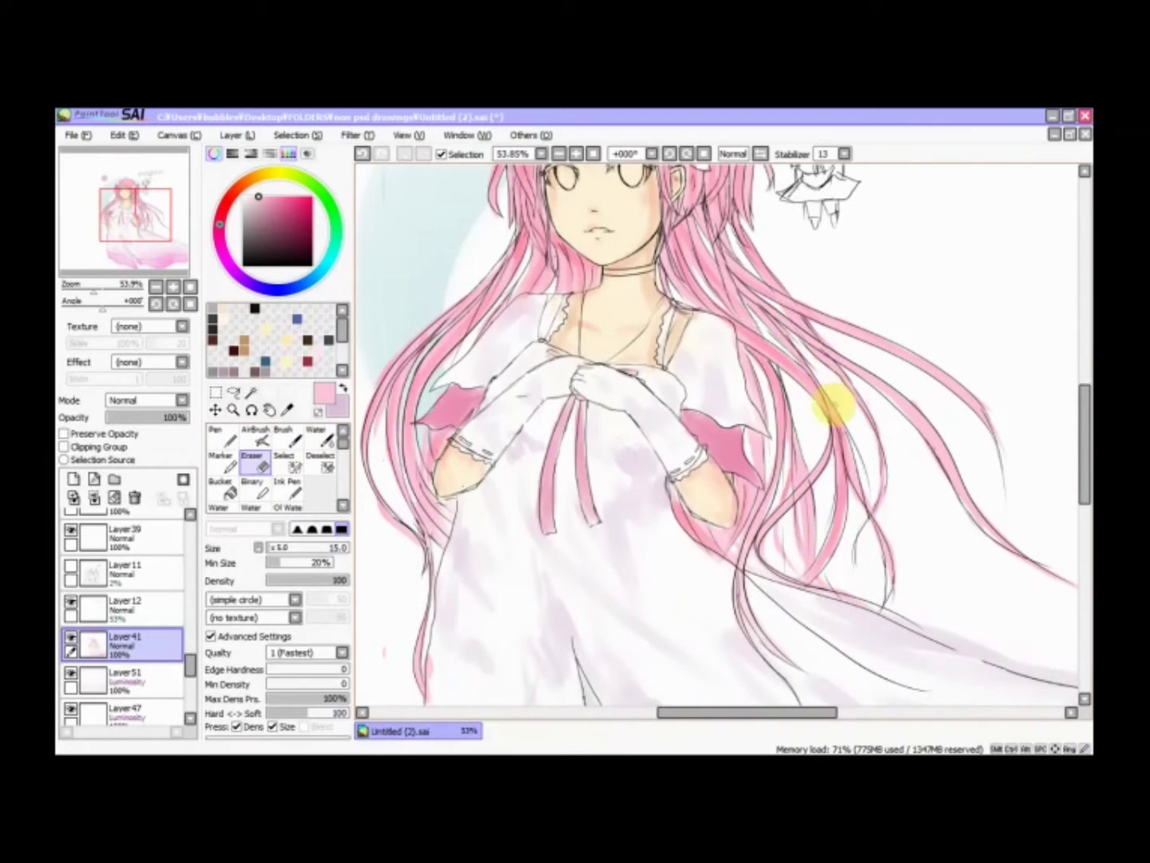
pyautogui.press('b')
pyautogui.press('e')
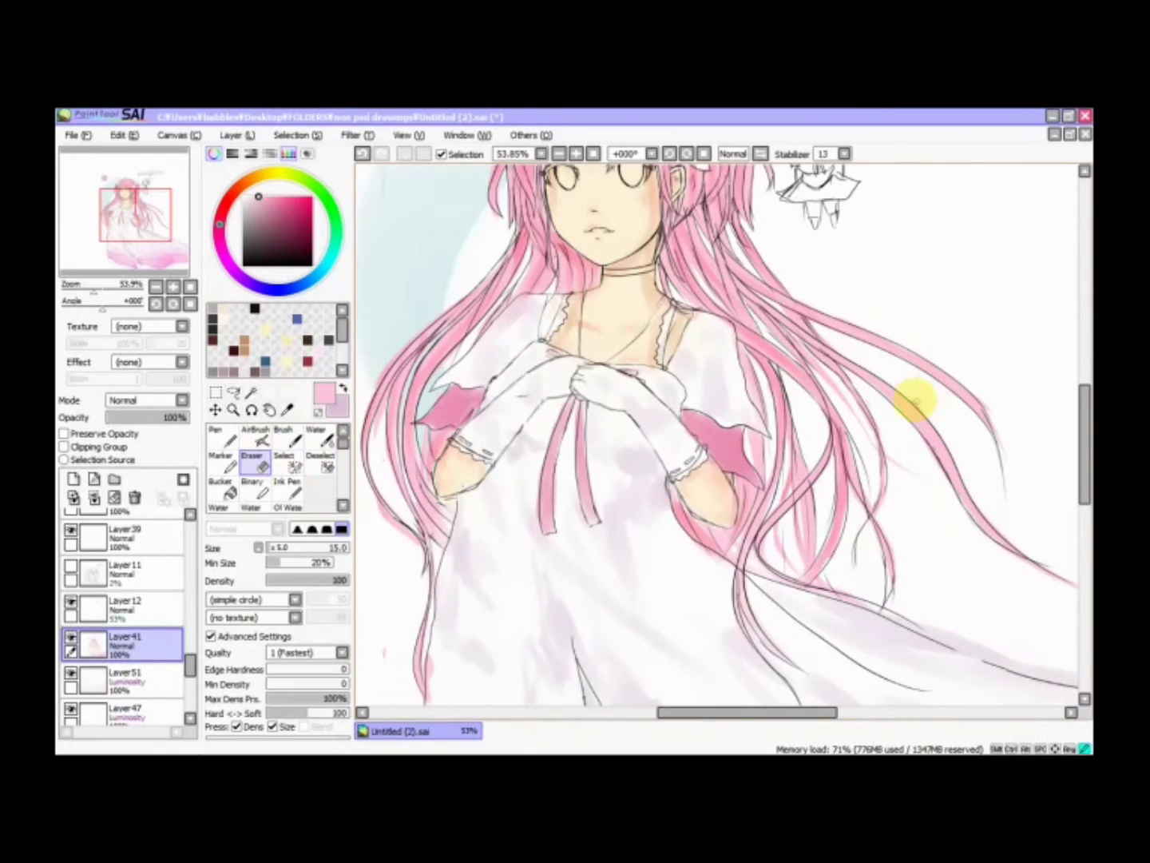
# - Erase stray strokes around the pink hair, alternating Eraser and Brush
pyautogui.press('b')
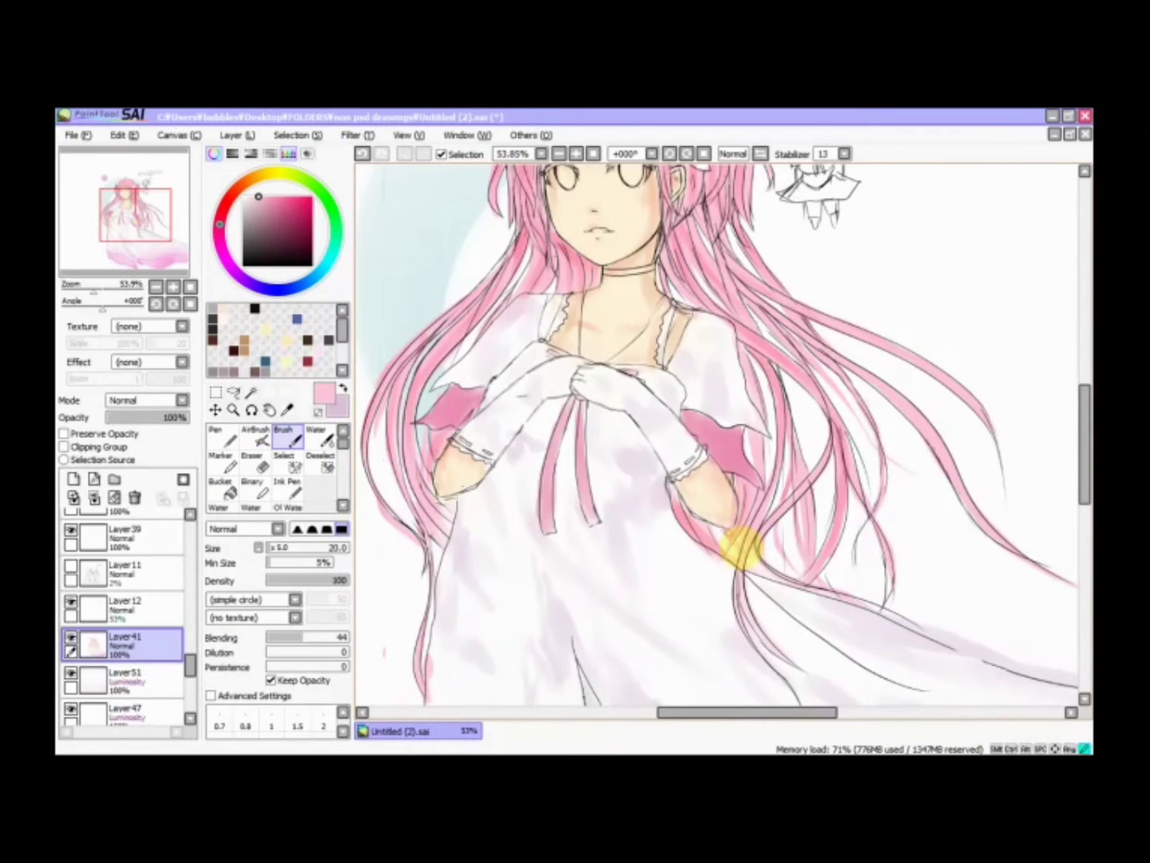
pyautogui.moveTo(711, 314); pyautogui.dragTo(455, 234)
pyautogui.press('e')
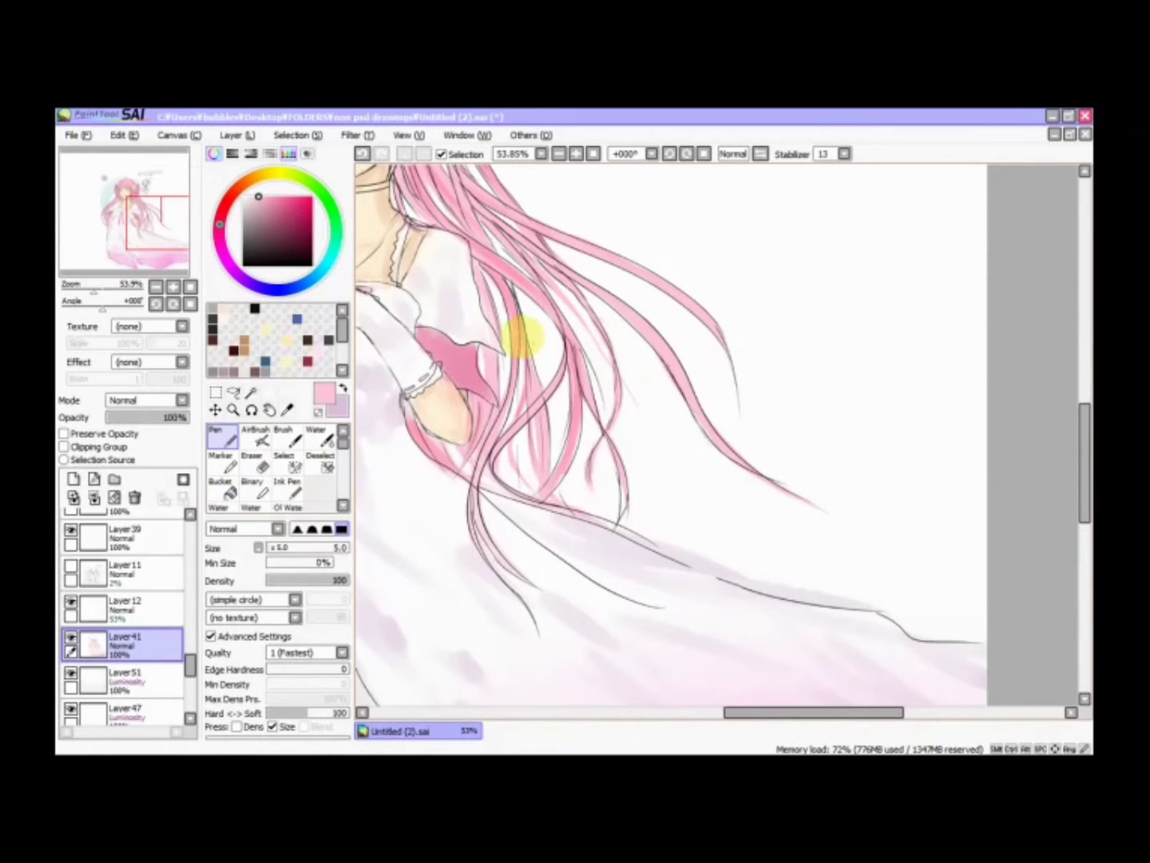
pyautogui.press('b')
pyautogui.click(252, 464)
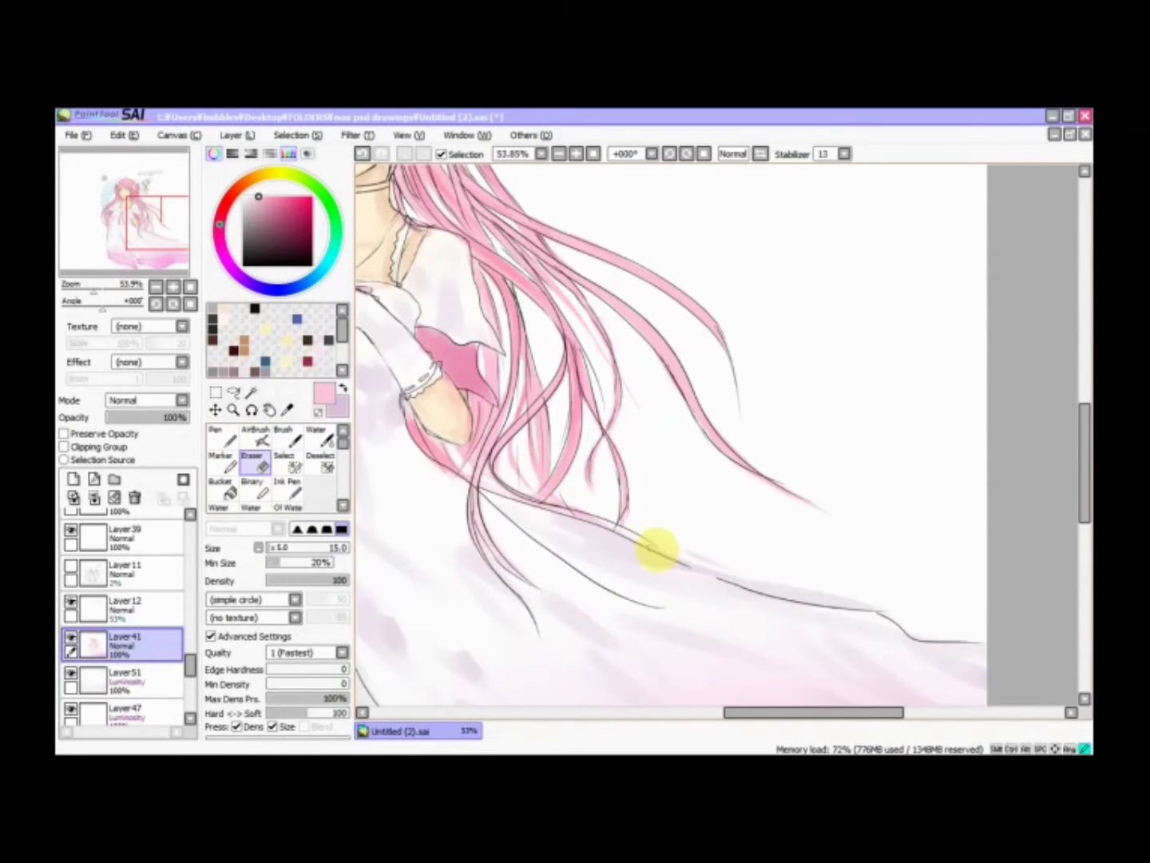
pyautogui.press('b')
pyautogui.press('e')
# - Pan along the hair toward the face and keep erasing stray marks
pyautogui.moveTo(188, 265); pyautogui.dragTo(187, 270)
pyautogui.press('b')
pyautogui.click(128, 207)
pyautogui.press('e')
pyautogui.press('b')
pyautogui.press('e')
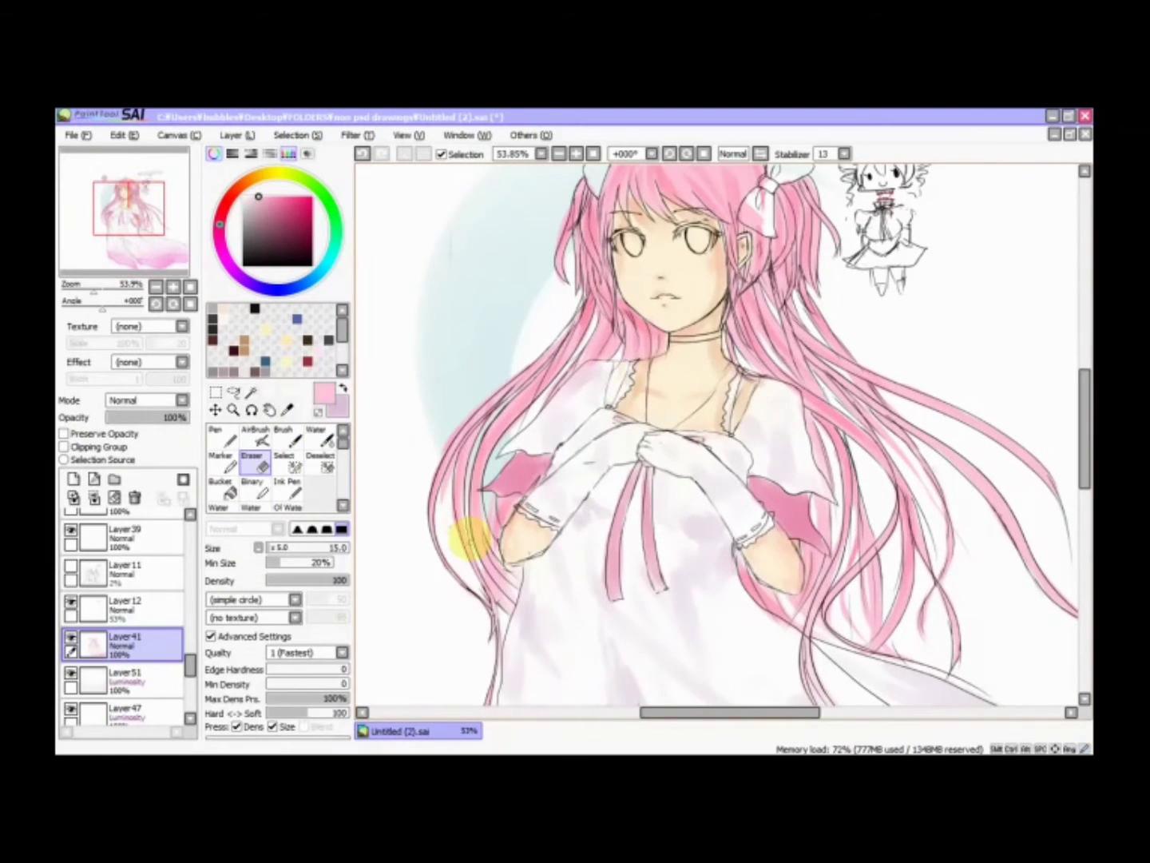
pyautogui.press('b')
pyautogui.press('e')
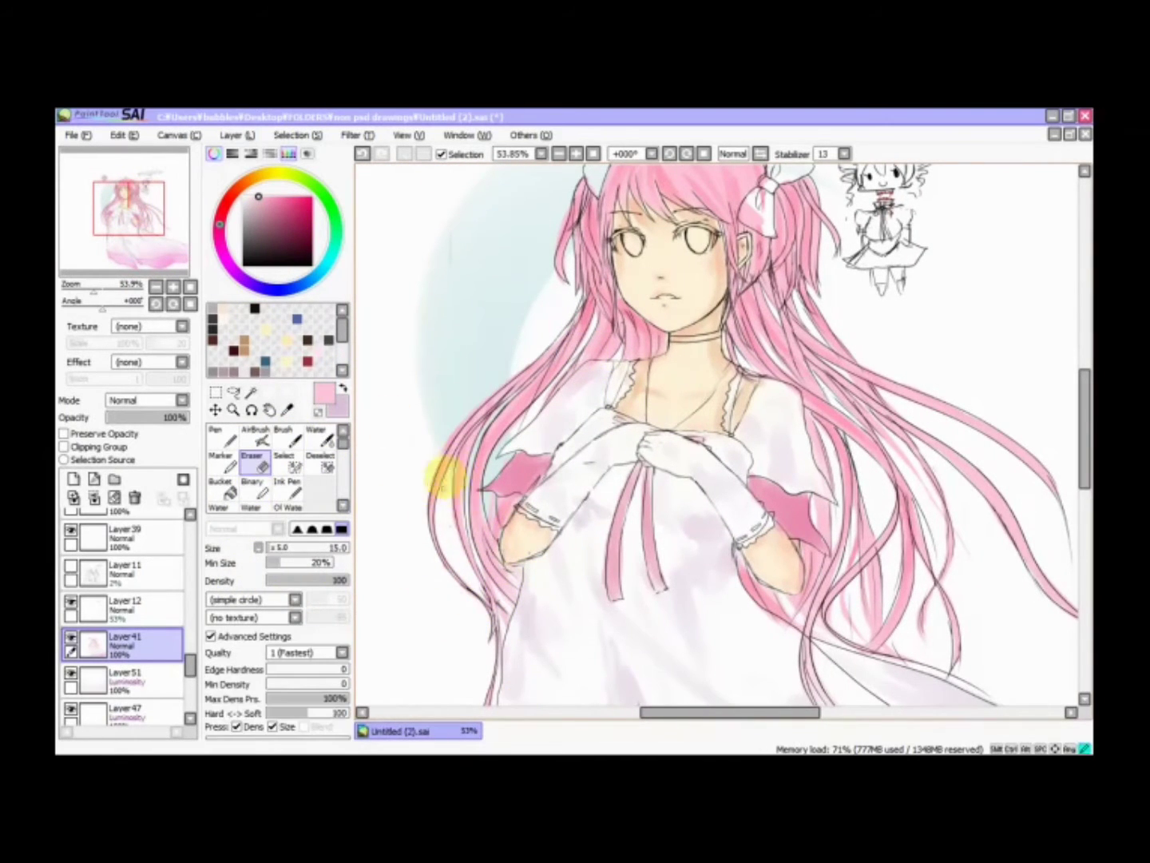
# - Zoom around the drawing and switch to the Pen for thin lines
pyautogui.scroll(3, 527, 411)
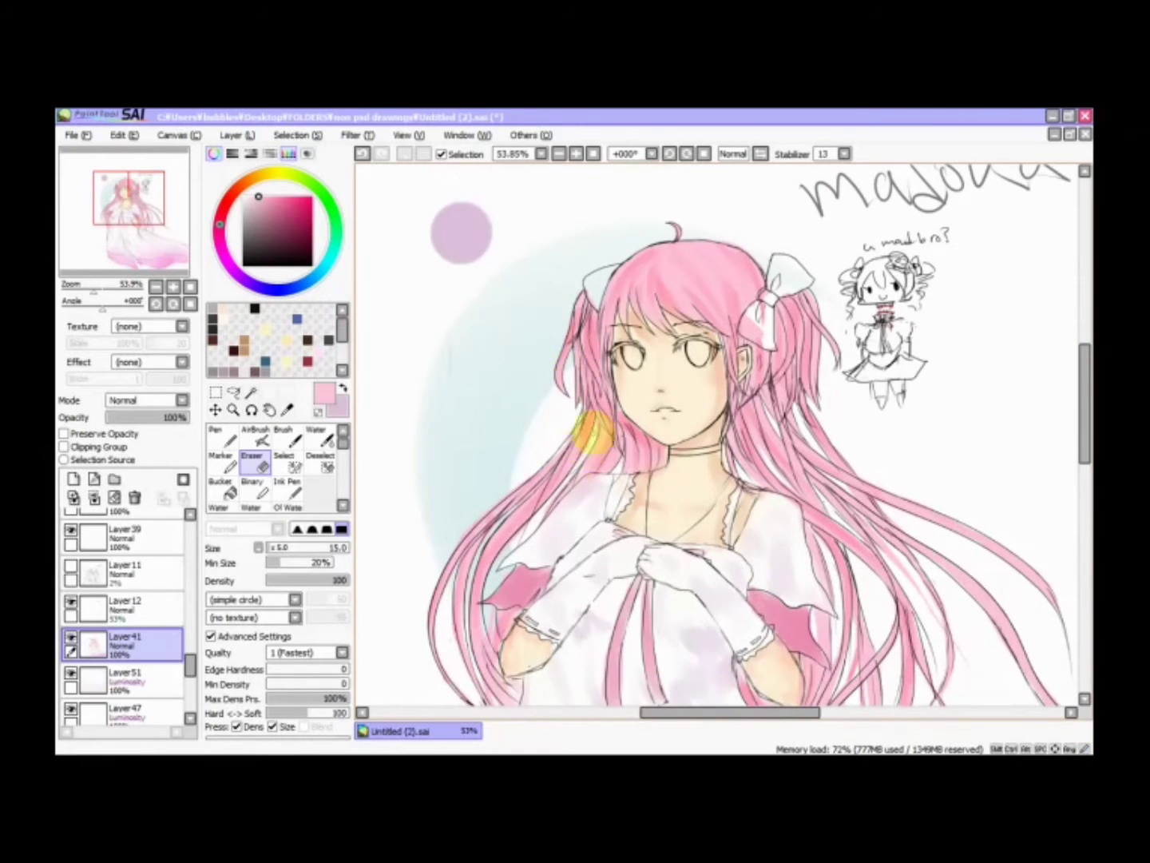
pyautogui.scroll(-4, 495, 511)
pyautogui.scroll(-4, 484, 552)
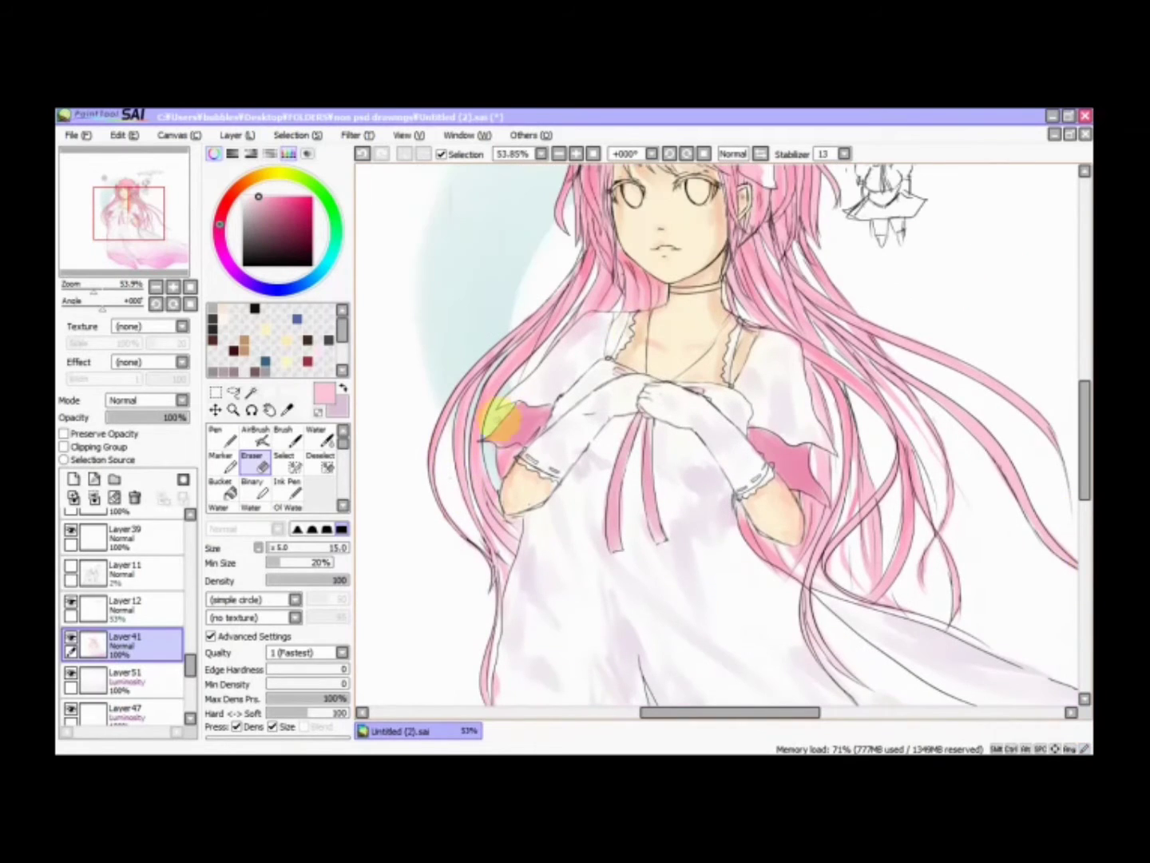
pyautogui.scroll(4, 514, 406)
pyautogui.press('n')
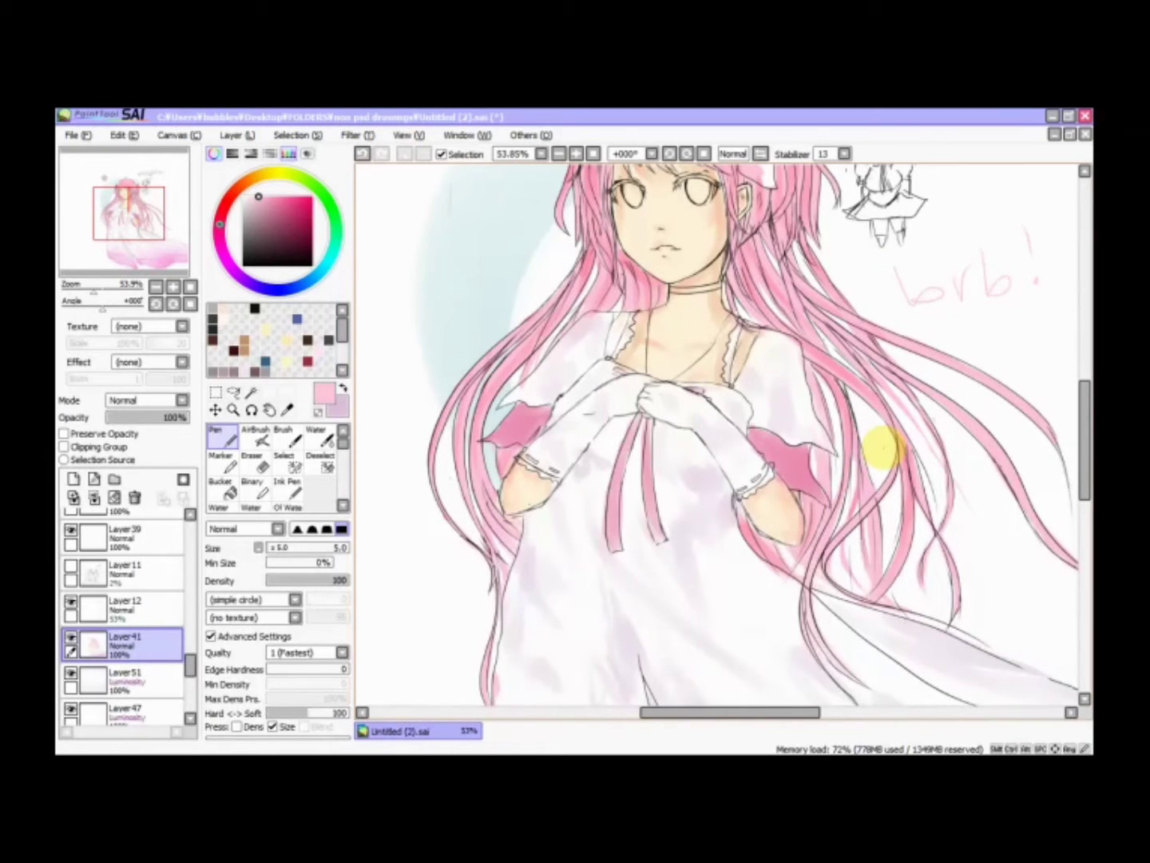
# - Select Layer28 in the layer panel and switch to the Eraser to clean it
pyautogui.hotkey('alt', 'Tab')
pyautogui.hotkey('alt', 'Tab')
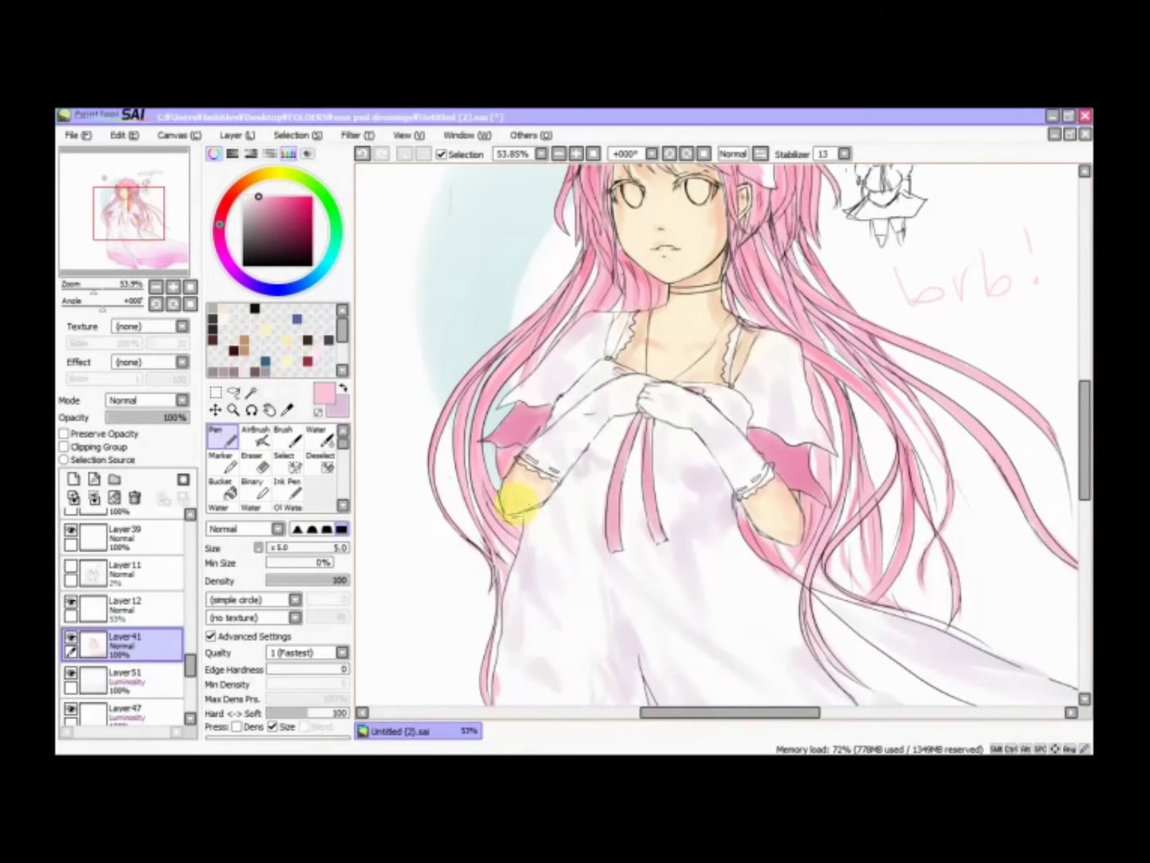
pyautogui.moveTo(192, 669); pyautogui.dragTo(191, 607)
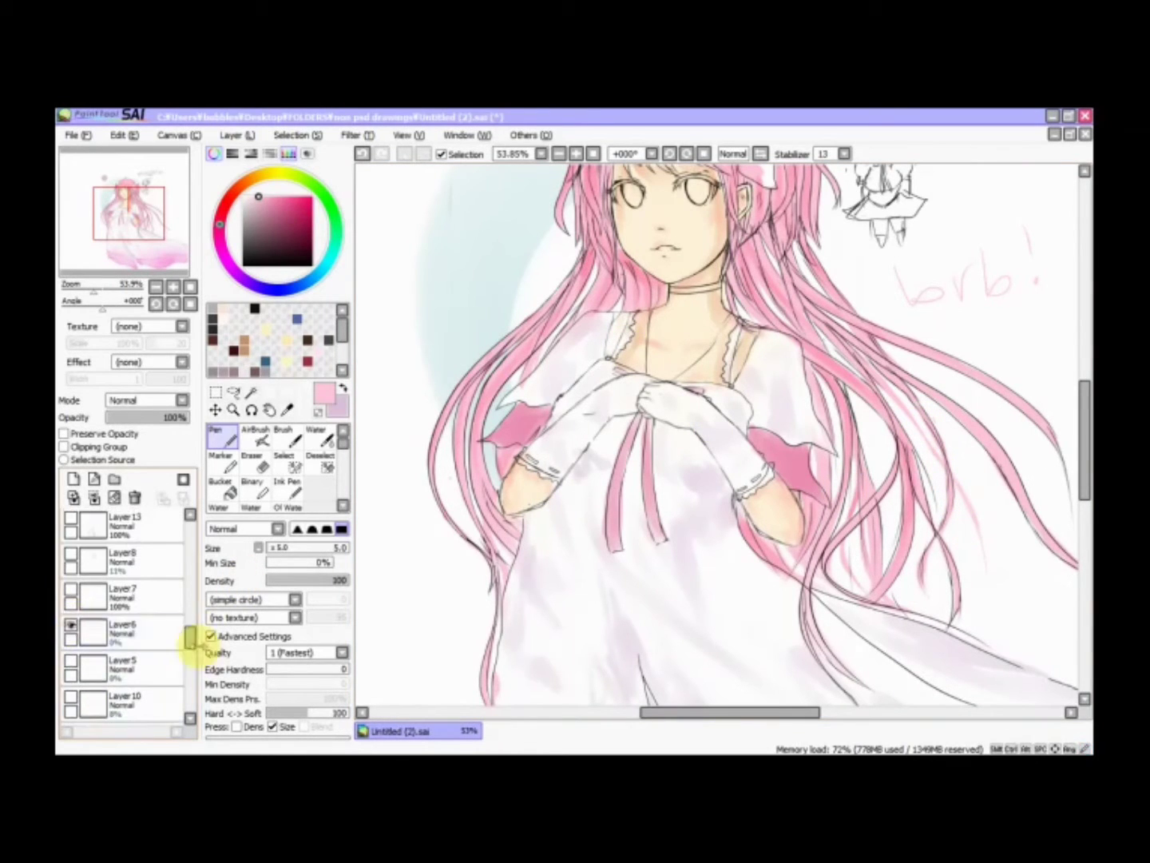
pyautogui.click(72, 651)
pyautogui.scroll(3, 72, 654)
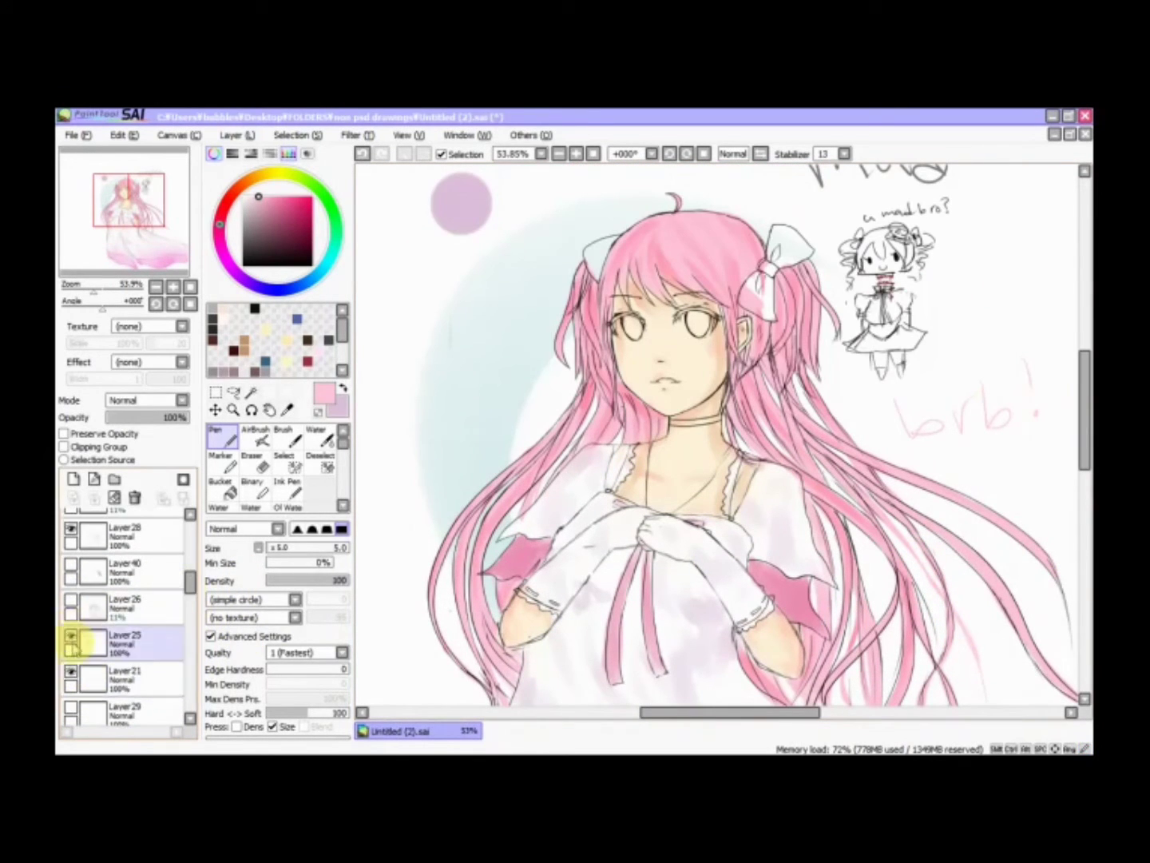
pyautogui.click(166, 601)
pyautogui.press('e')
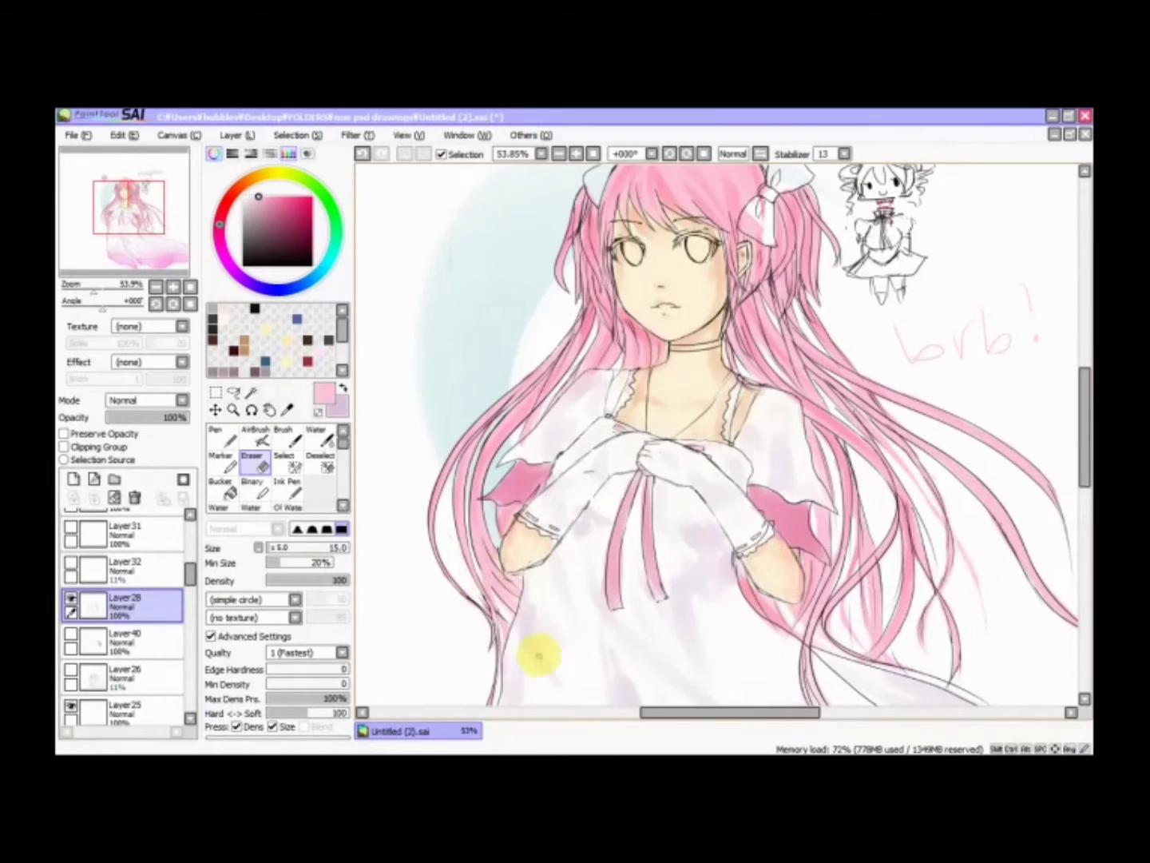
# - Clean up Layer28's hair and dress lines with a smaller eraser, switching among Eraser, Brush and Pen
pyautogui.hotkey('alt', 'Tab')
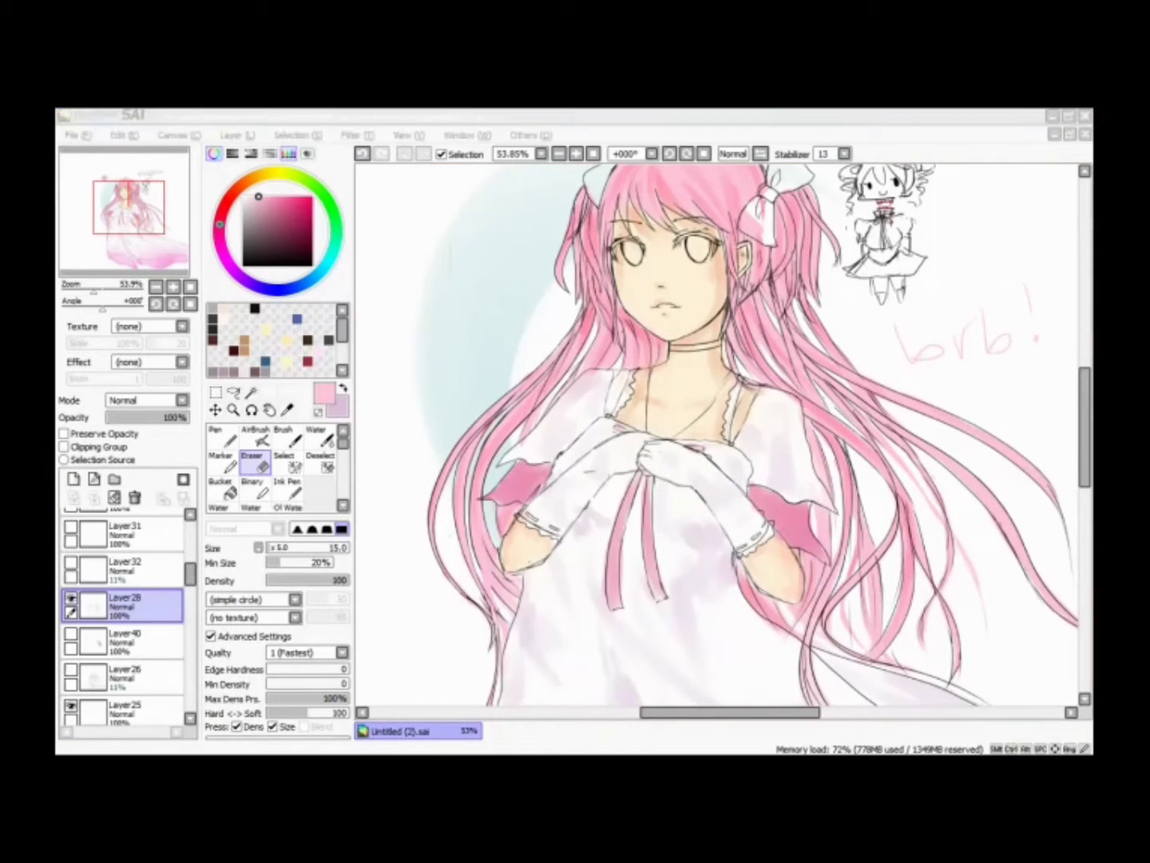
pyautogui.hotkey('alt', 'Tab')
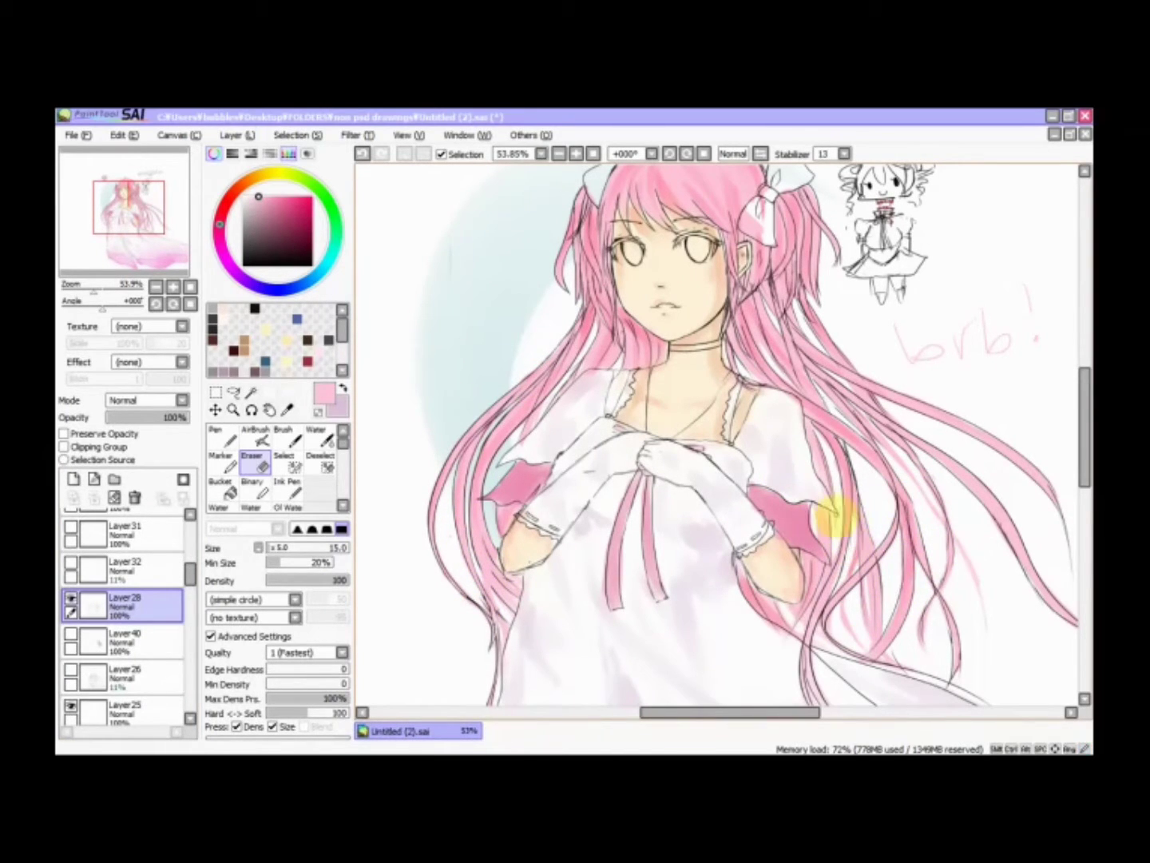
pyautogui.moveTo(1079, 457); pyautogui.dragTo(1079, 435)
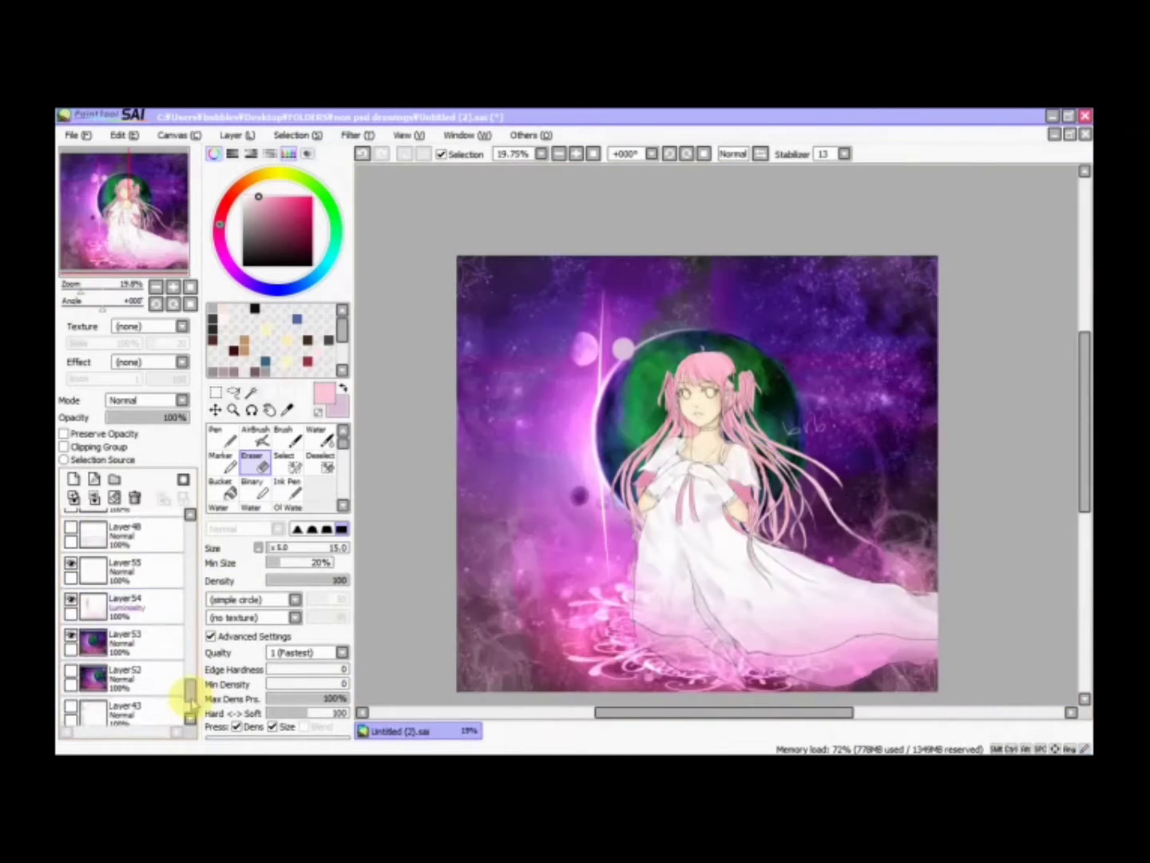
pyautogui.scroll(2, 190, 695)
pyautogui.scroll(3, 834, 396)
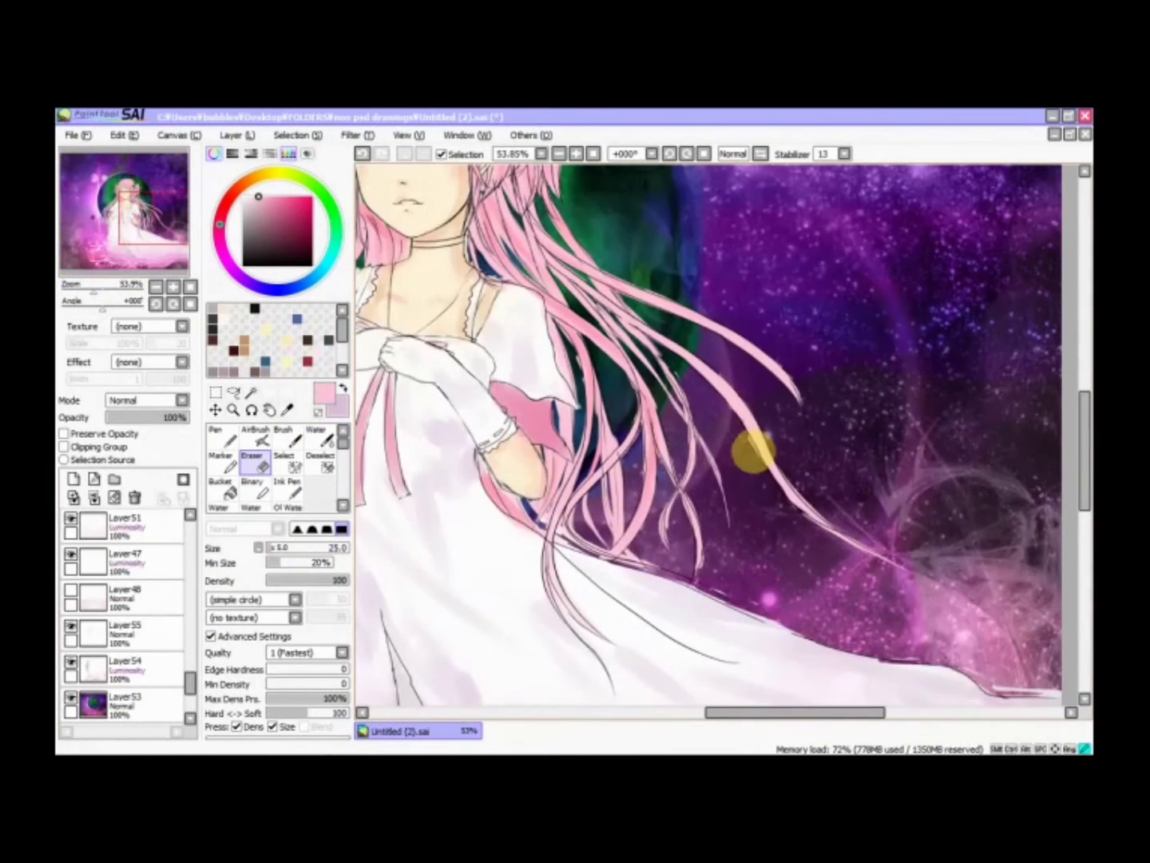
pyautogui.press('n')
pyautogui.press('e')
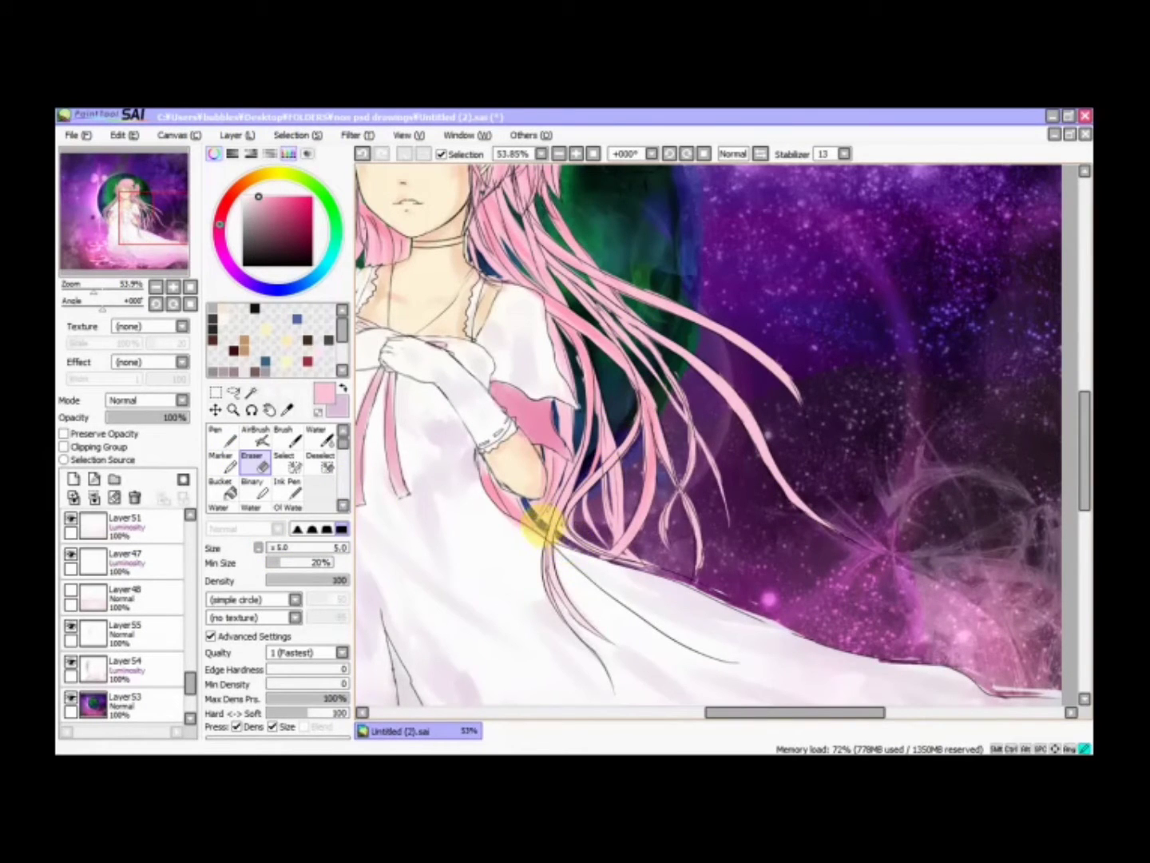
pyautogui.press('b')
pyautogui.press('n')
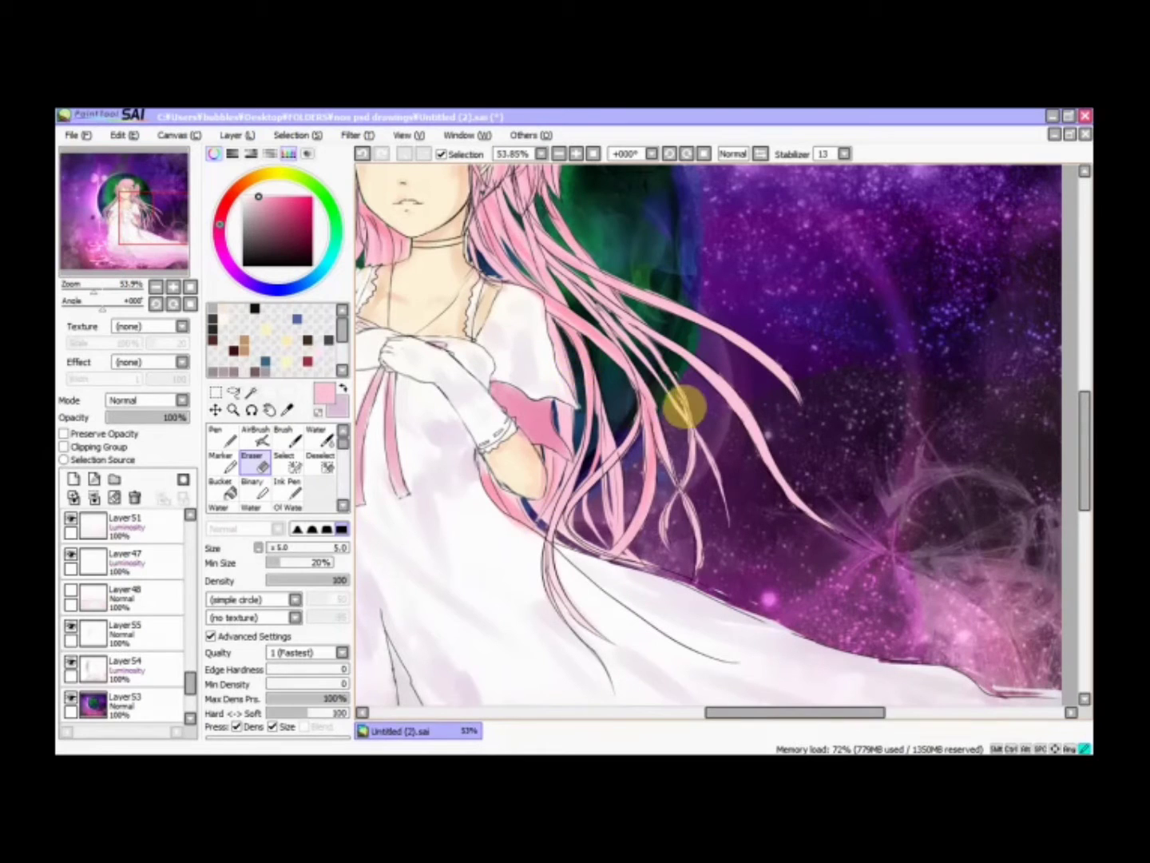
# - Zoom in on the hair strands against the background, then switch to Pen and zoom out
pyautogui.click(252, 462)
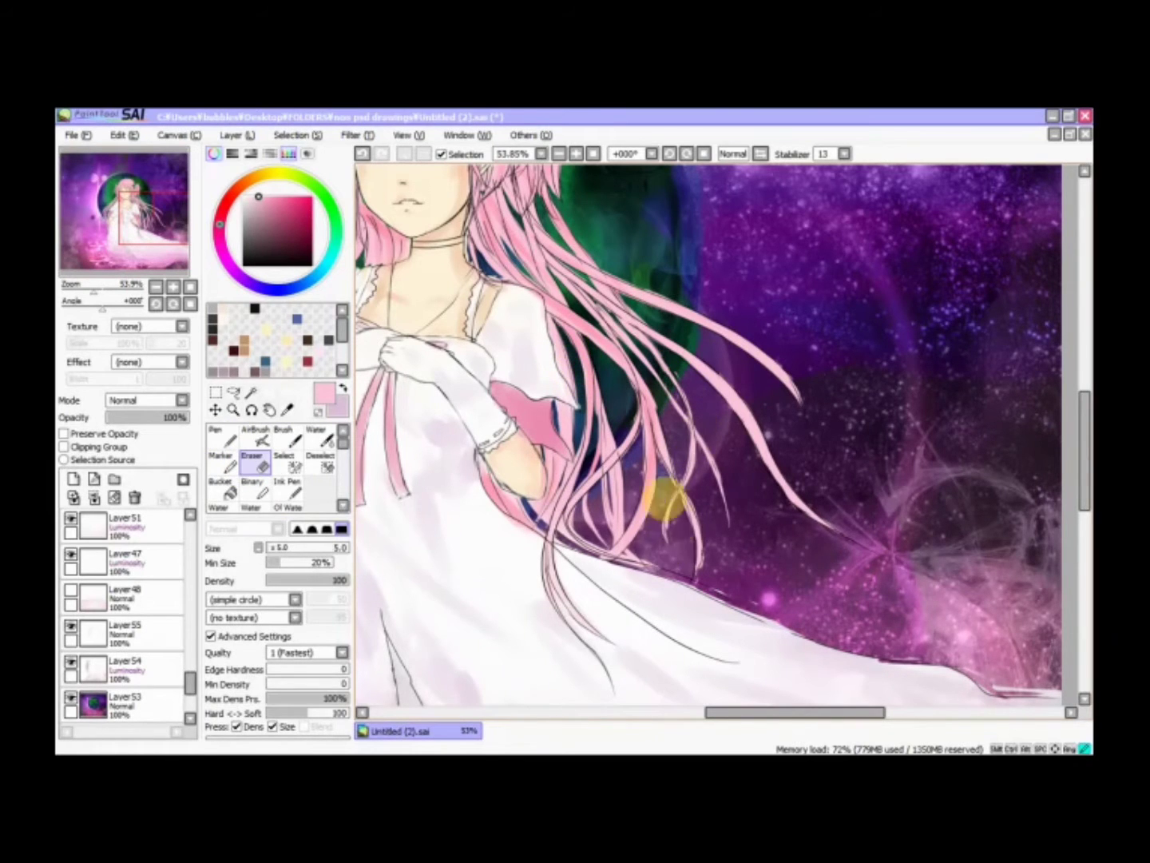
pyautogui.moveTo(94, 290); pyautogui.dragTo(101, 290)
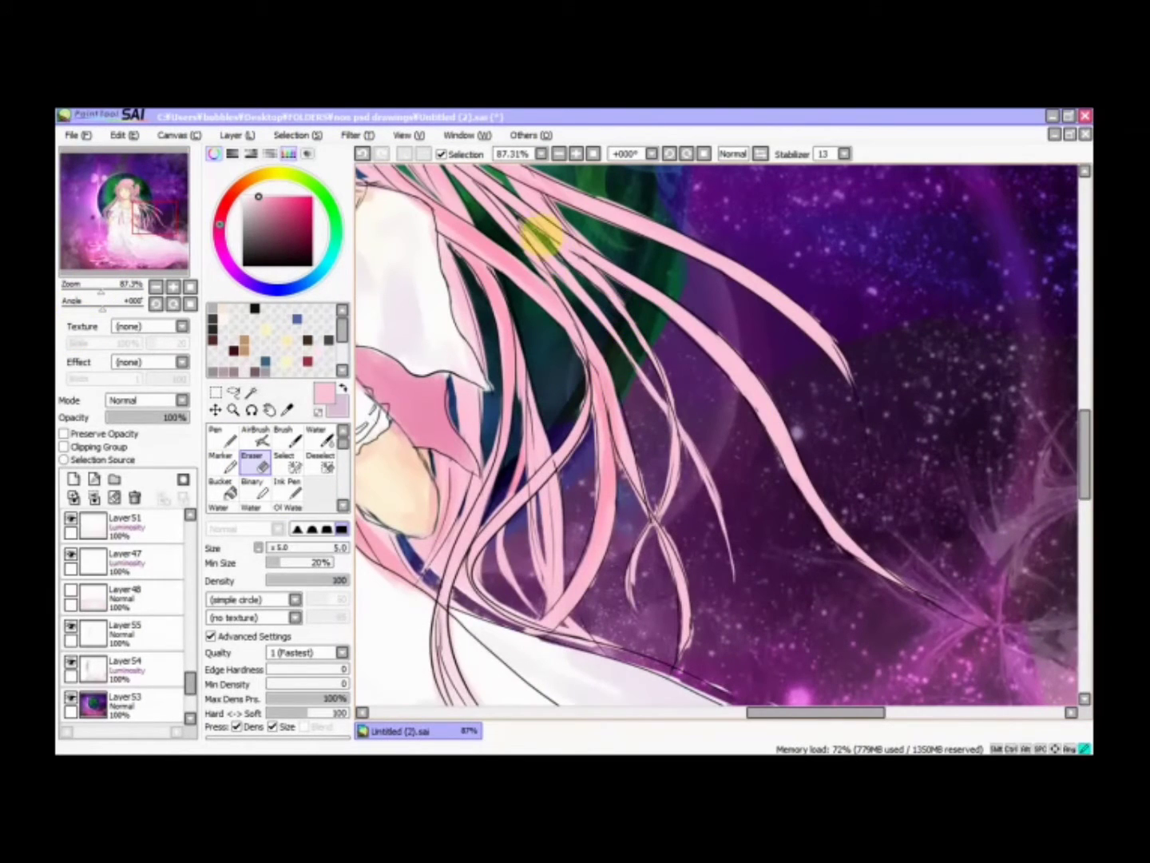
pyautogui.press('n')
pyautogui.moveTo(100, 289); pyautogui.dragTo(76, 289)
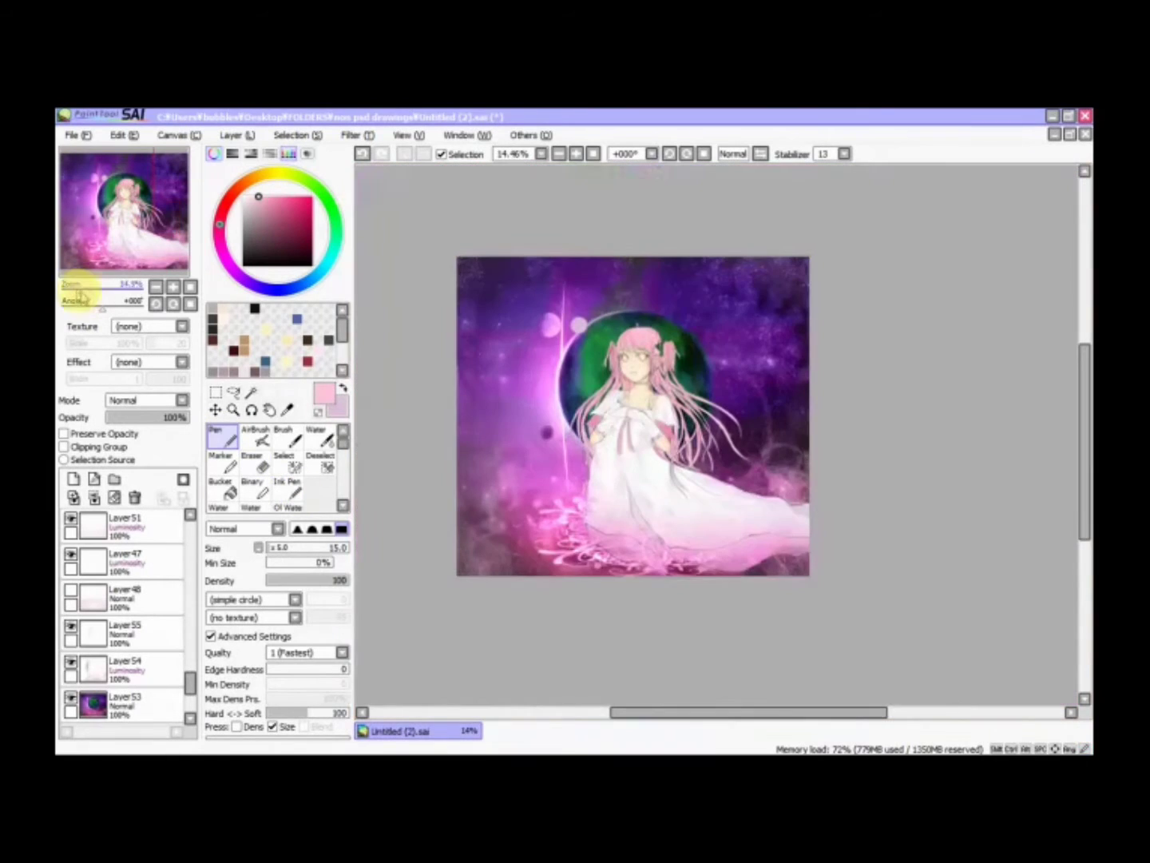
# - Add new layers for the hair glow, setting them to Luminosity blending
pyautogui.click(73, 478)
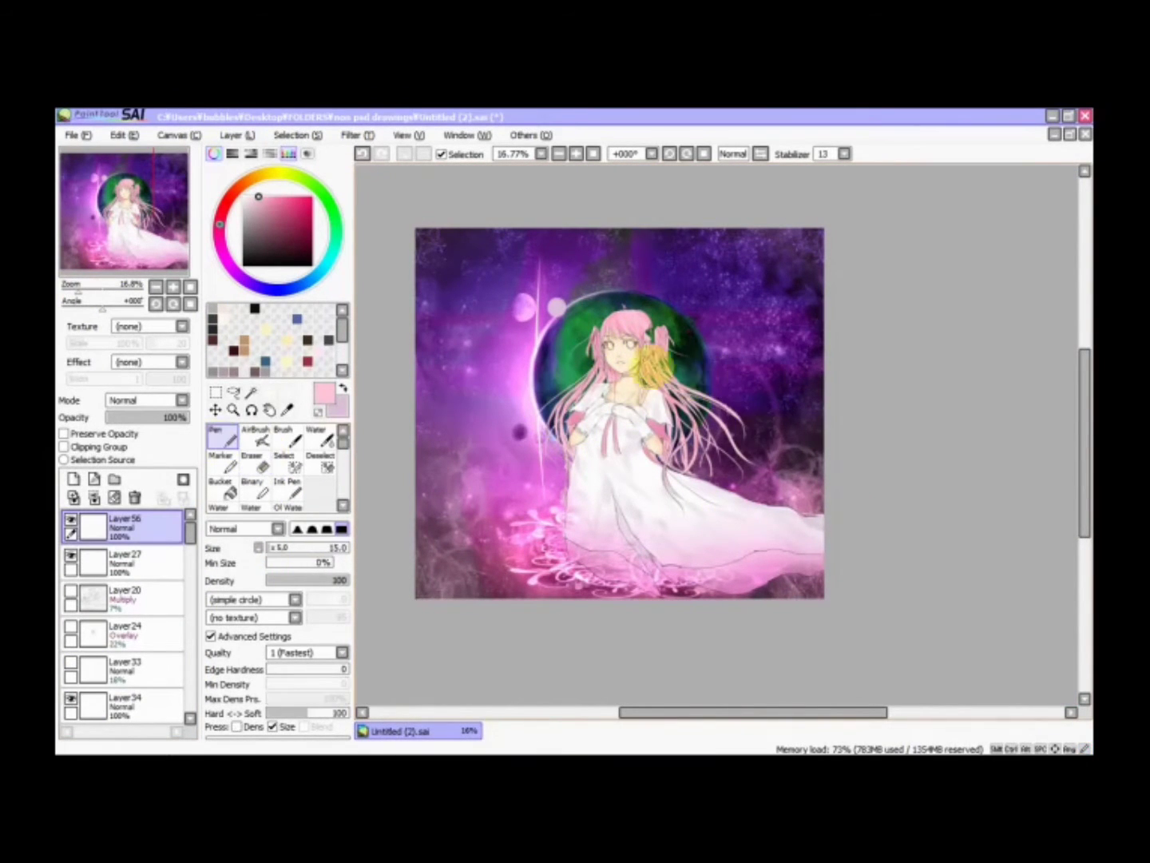
pyautogui.moveTo(76, 288); pyautogui.dragTo(88, 288)
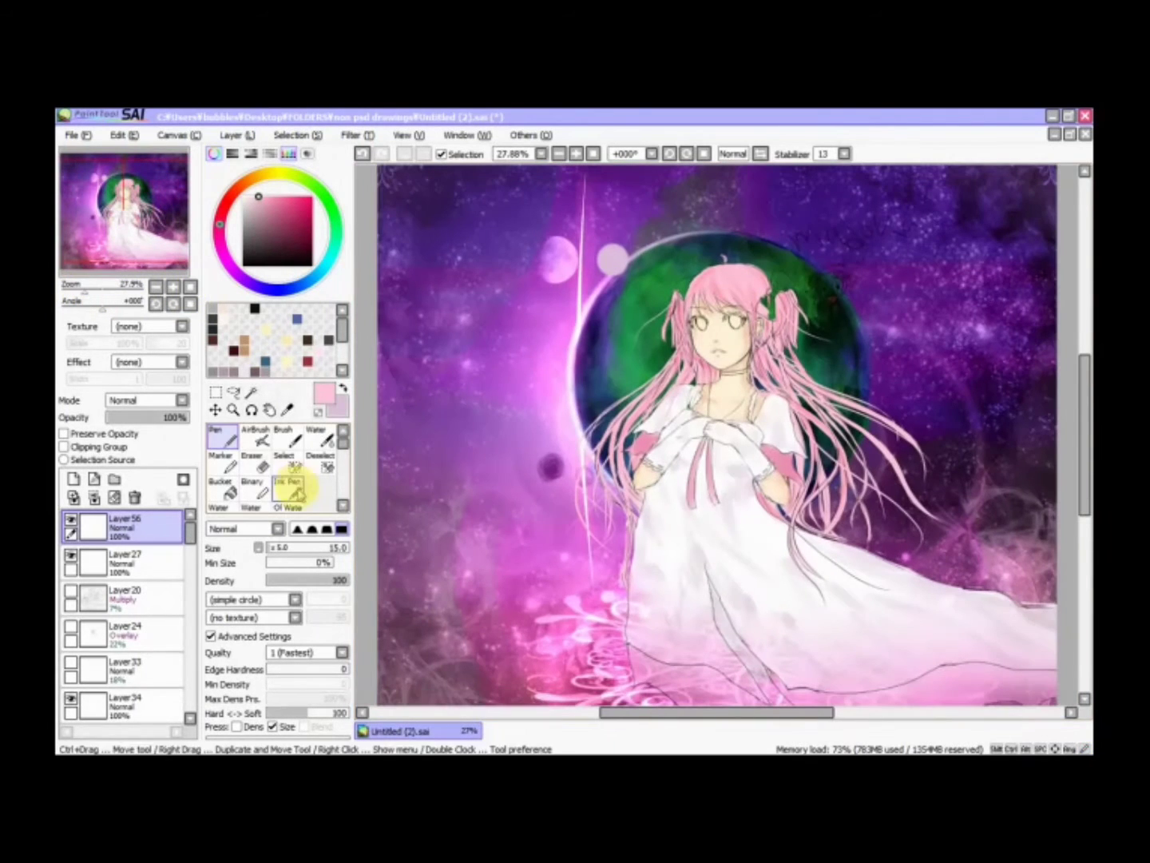
pyautogui.click(252, 464)
pyautogui.click(75, 478)
pyautogui.click(272, 231)
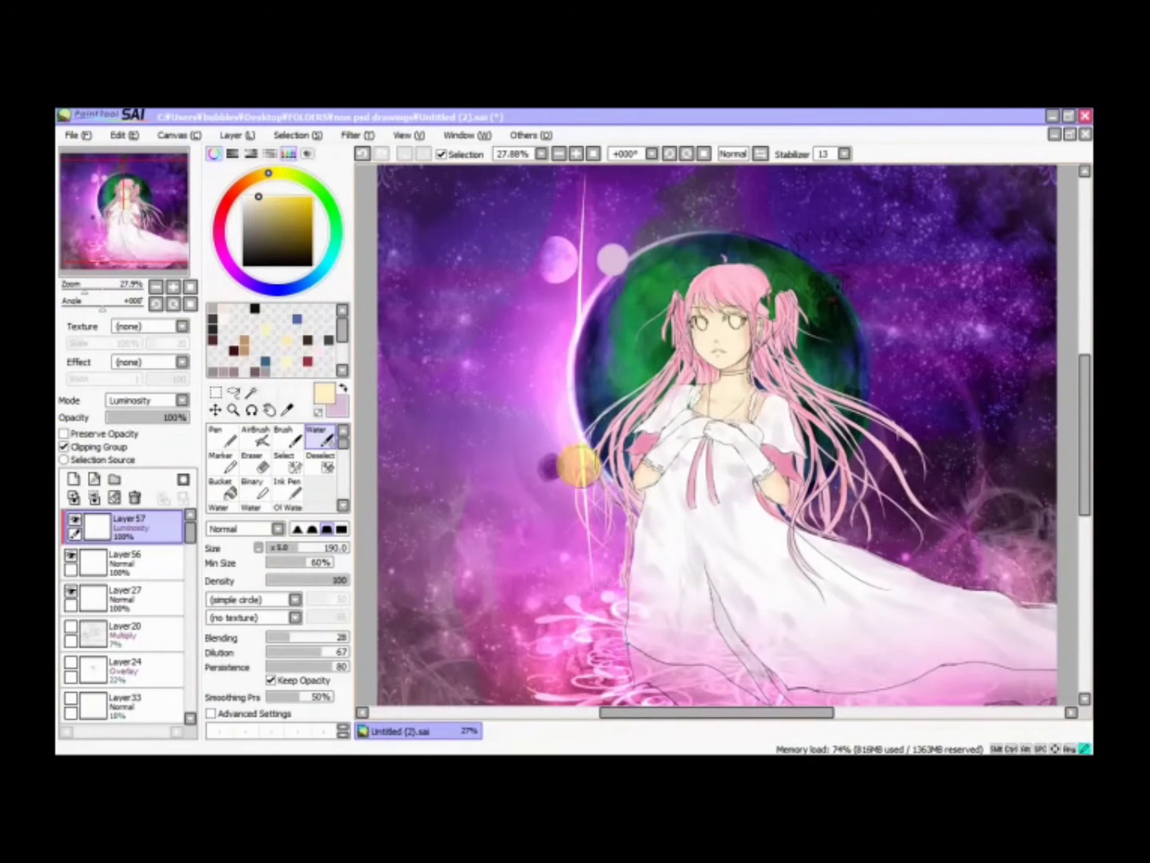
pyautogui.click(74, 478)
# - Paint warm yellow glow on the hair with the AirBrush, then add a Normal layer with orange
pyautogui.click(144, 399)
pyautogui.click(255, 438)
pyautogui.moveTo(84, 290)
pyautogui.mouseDown()
pyautogui.moveTo(68, 289)
pyautogui.moveTo(95, 289)
pyautogui.mouseUp()
pyautogui.click(74, 478)
pyautogui.click(288, 231)
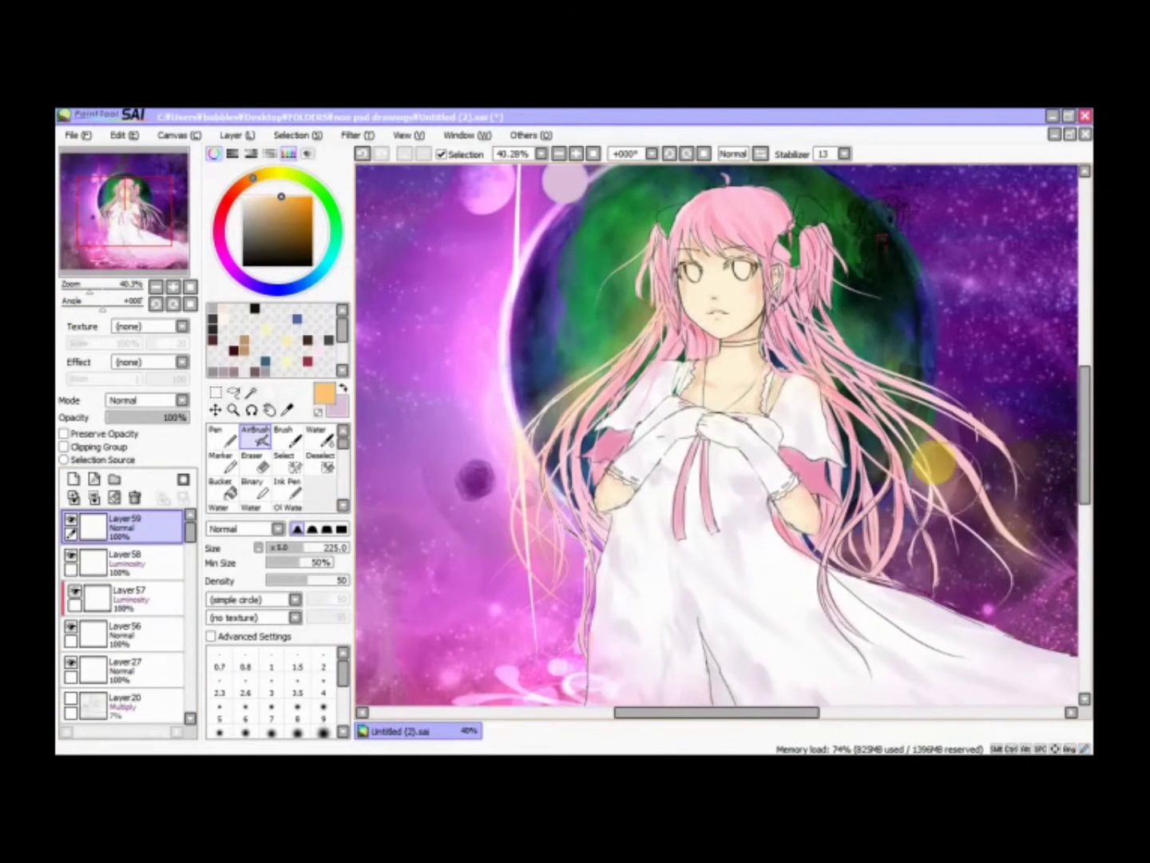
# - Erase the excess glow, then select Layer41 and switch to white
pyautogui.press('e')
pyautogui.scroll(-3, 779, 476)
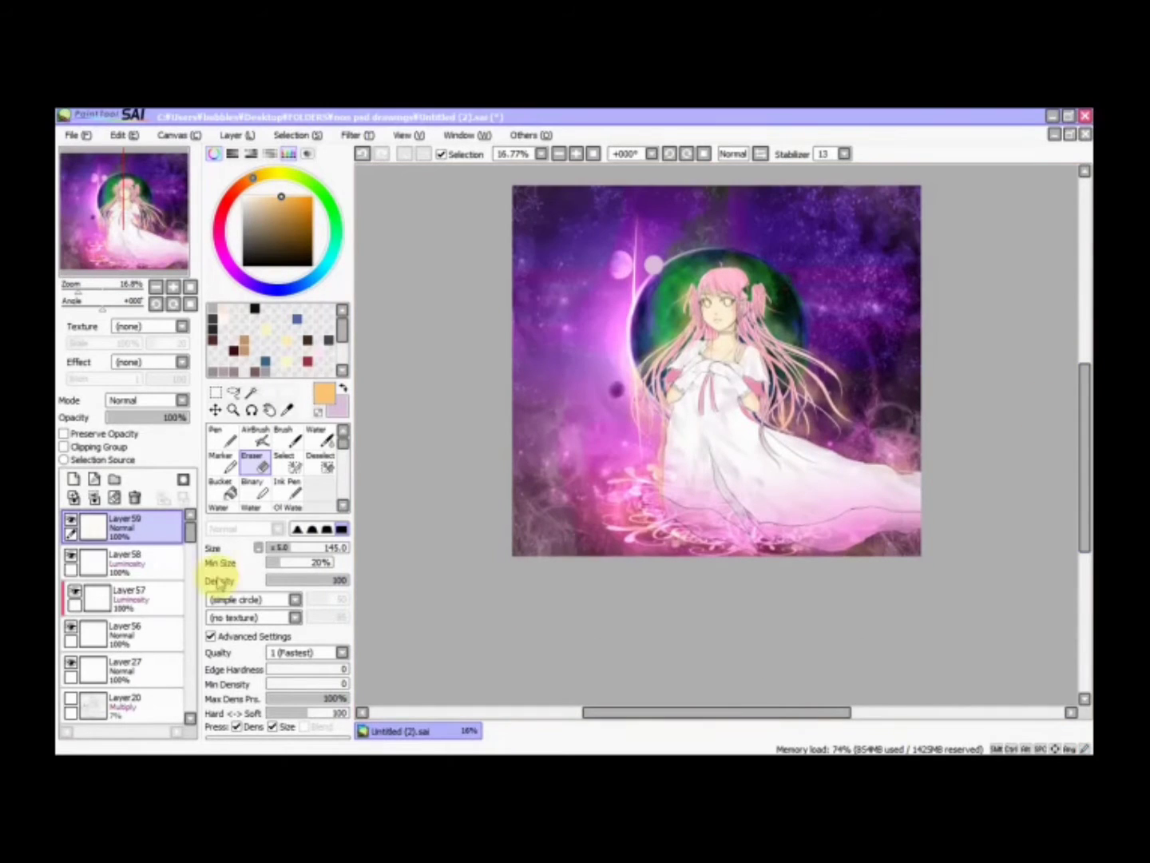
pyautogui.scroll(2, 385, 488)
pyautogui.click(342, 388)
pyautogui.press('c')
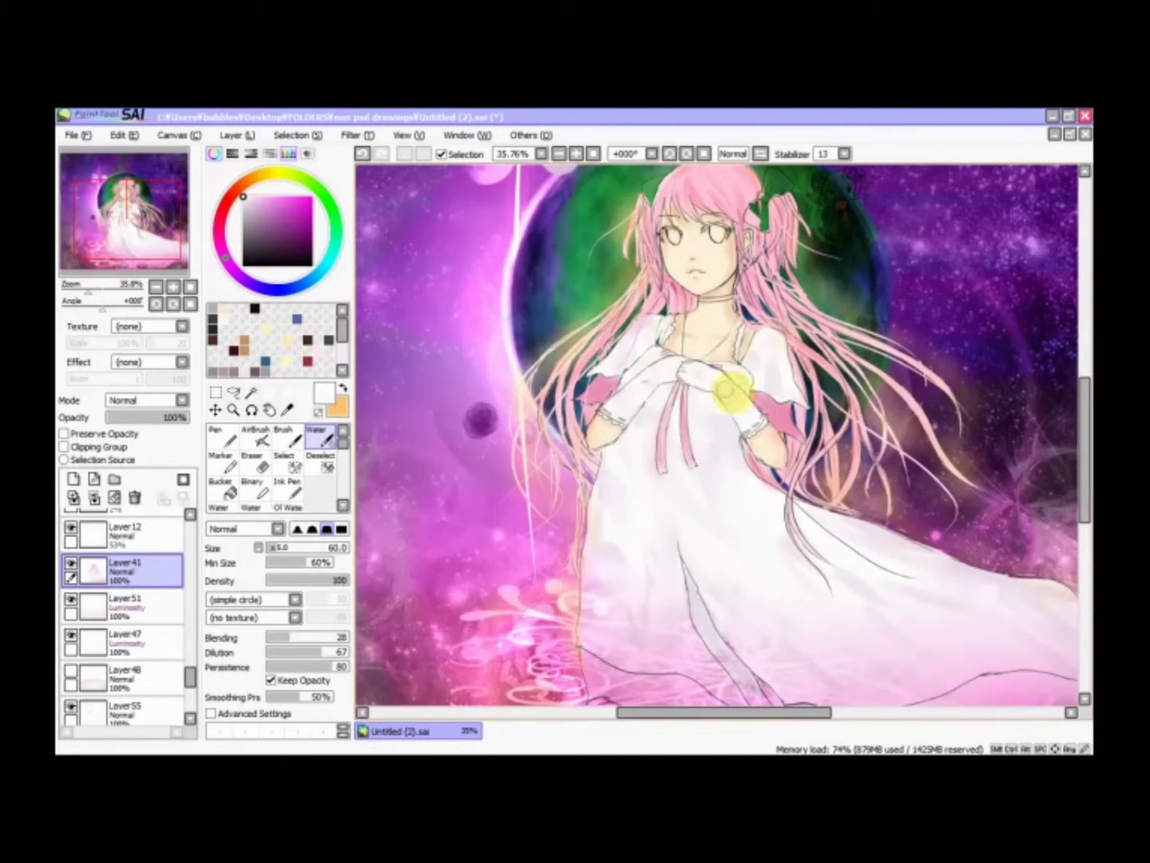
# - Clip painting to Layer41's shapes and pick light lavender, then white, for the dress
pyautogui.moveTo(827, 663); pyautogui.dragTo(668, 487)
pyautogui.press('p')
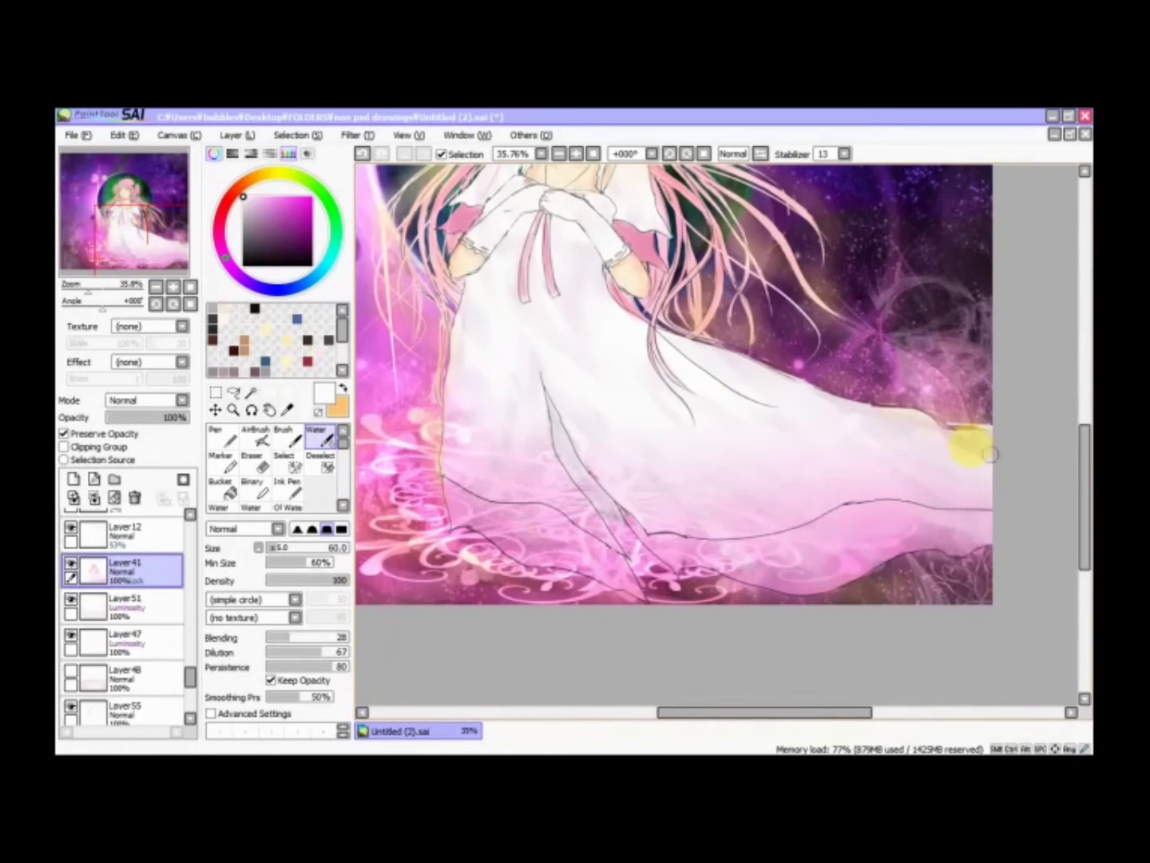
pyautogui.scroll(5, 799, 560)
pyautogui.press('x')
pyautogui.press('b')
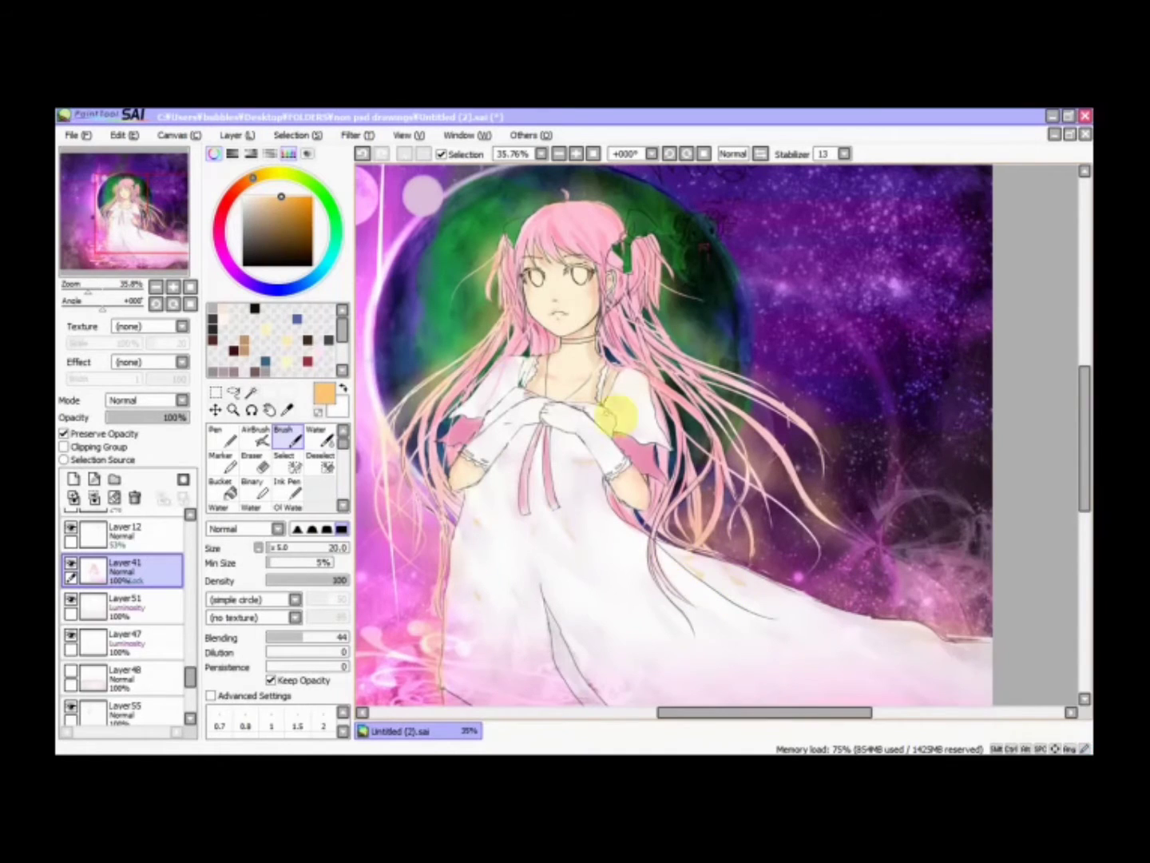
pyautogui.scroll(-3, 534, 613)
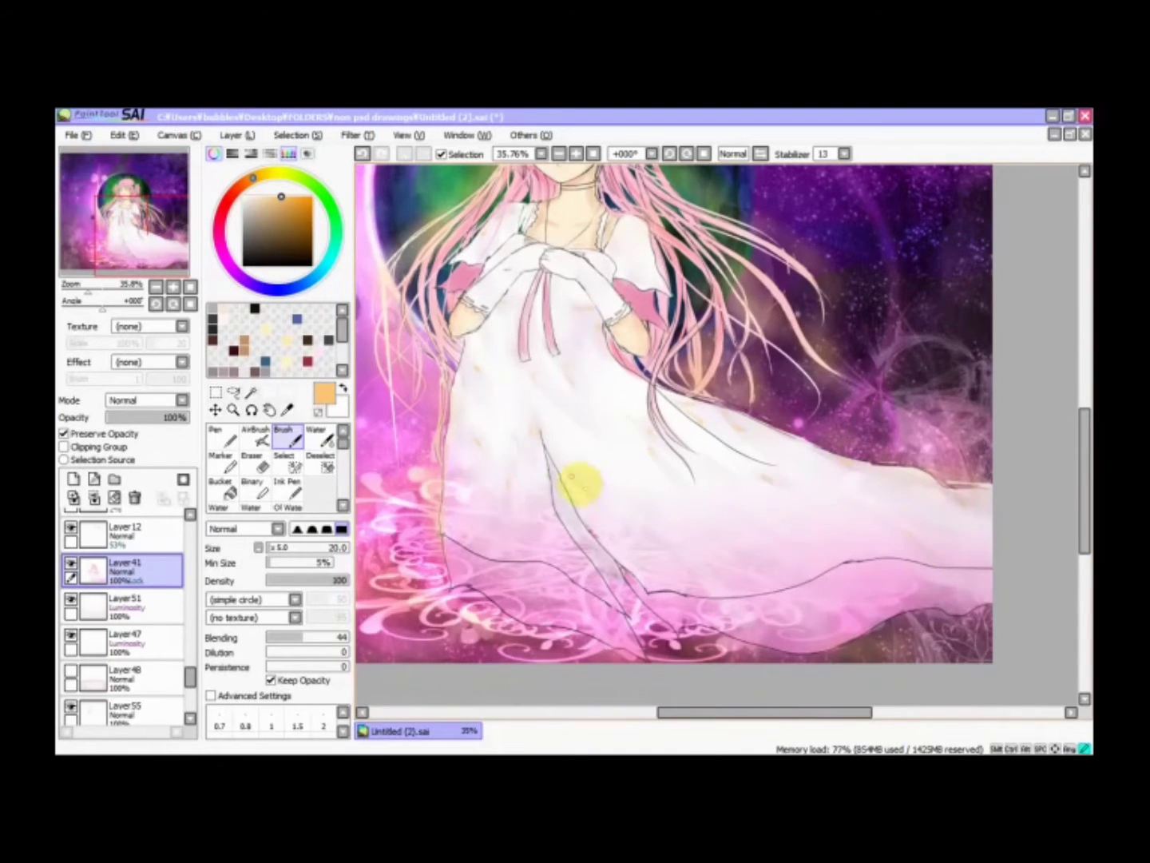
pyautogui.keyDown('alt'); pyautogui.click(640, 447); pyautogui.keyUp('alt')
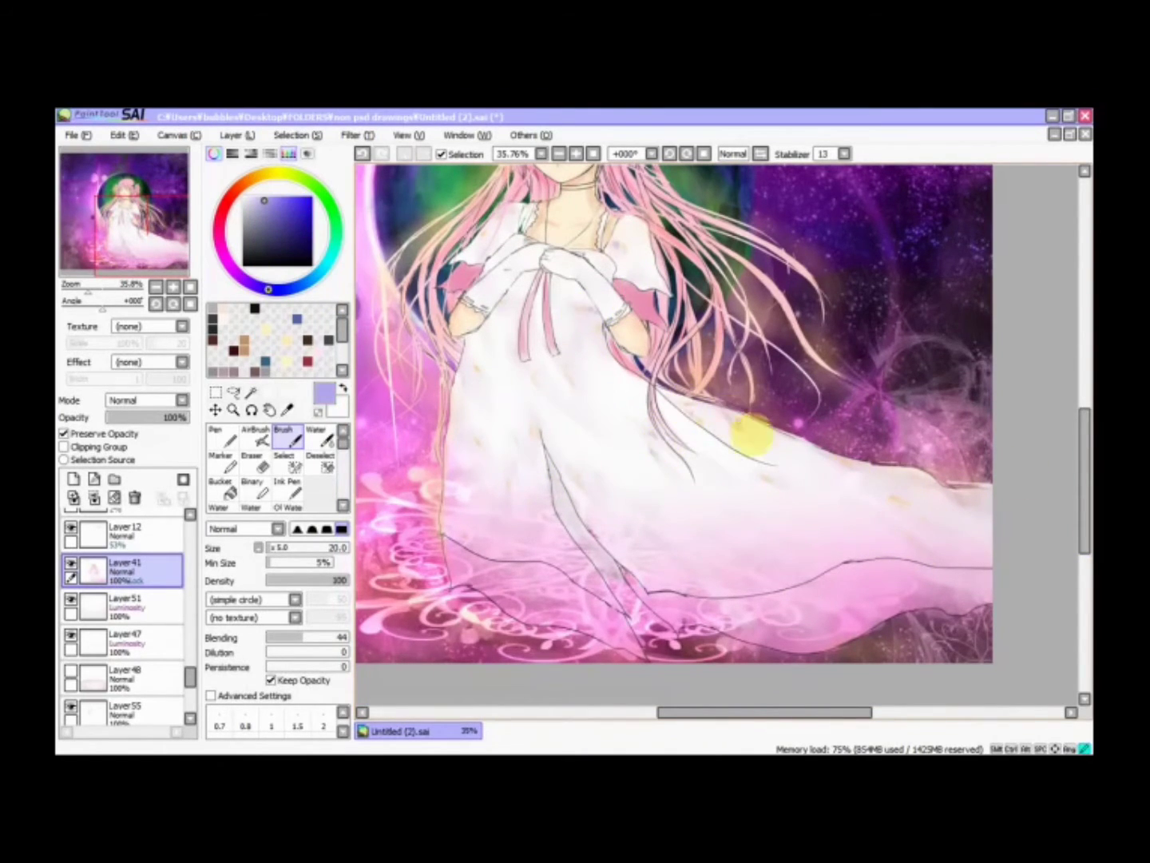
pyautogui.press('x')
pyautogui.press('c')
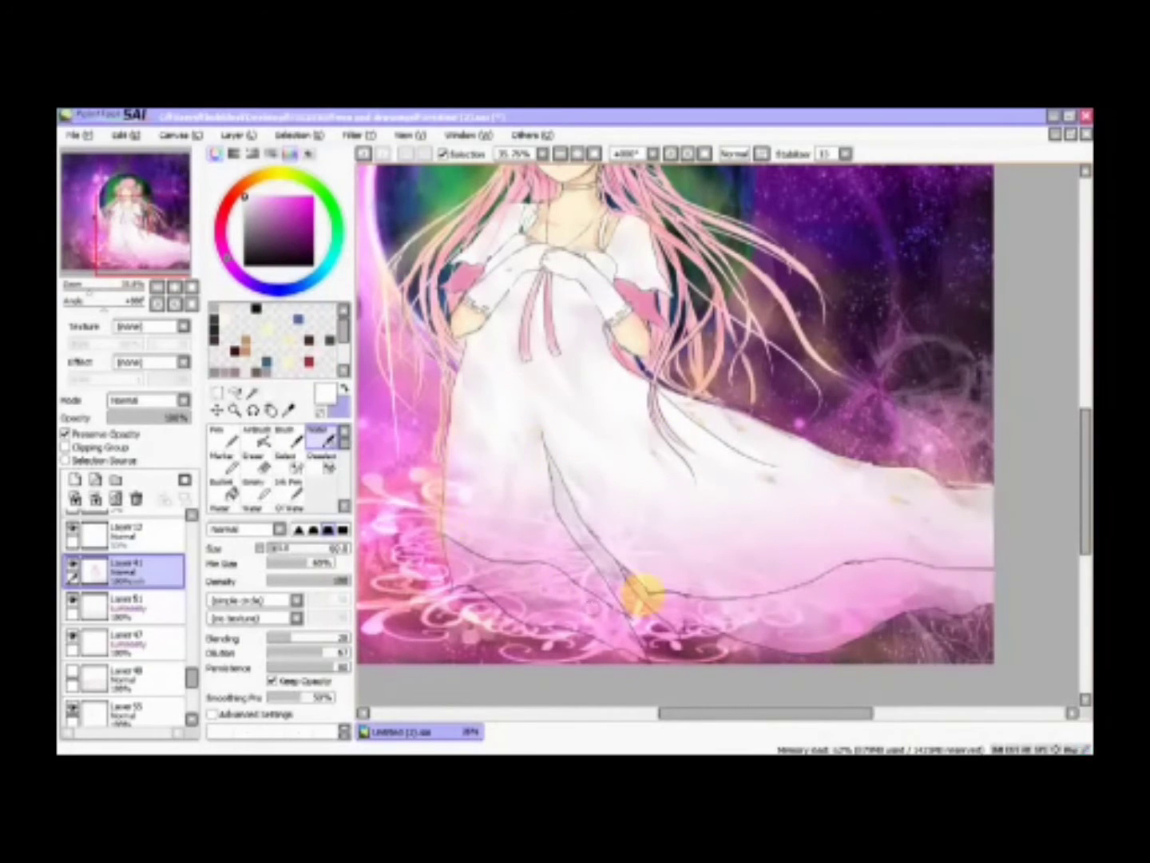
# - Review the whole image, switch to the Water tool, and close a stray window
pyautogui.moveTo(89, 285)
pyautogui.mouseDown()
pyautogui.moveTo(76, 290)
pyautogui.moveTo(90, 285)
pyautogui.mouseUp()
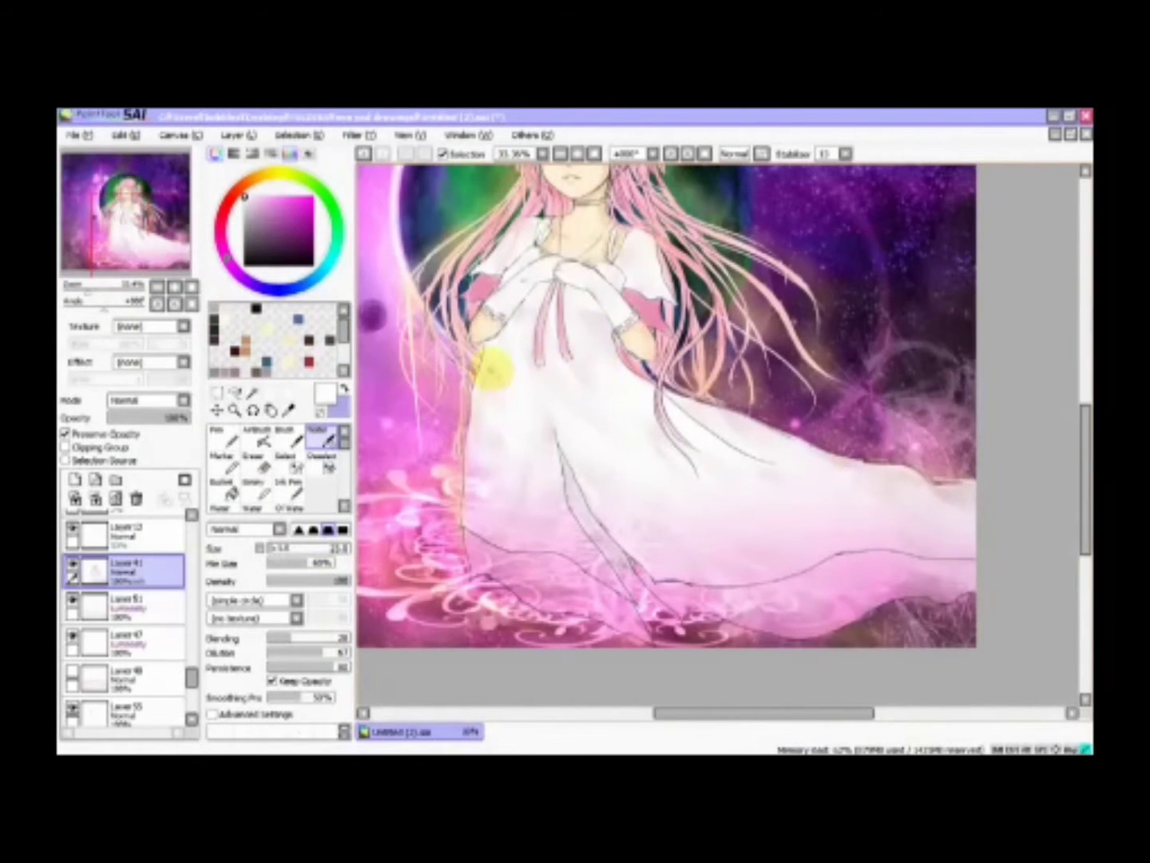
pyautogui.moveTo(89, 285); pyautogui.dragTo(84, 288)
pyautogui.click(288, 438)
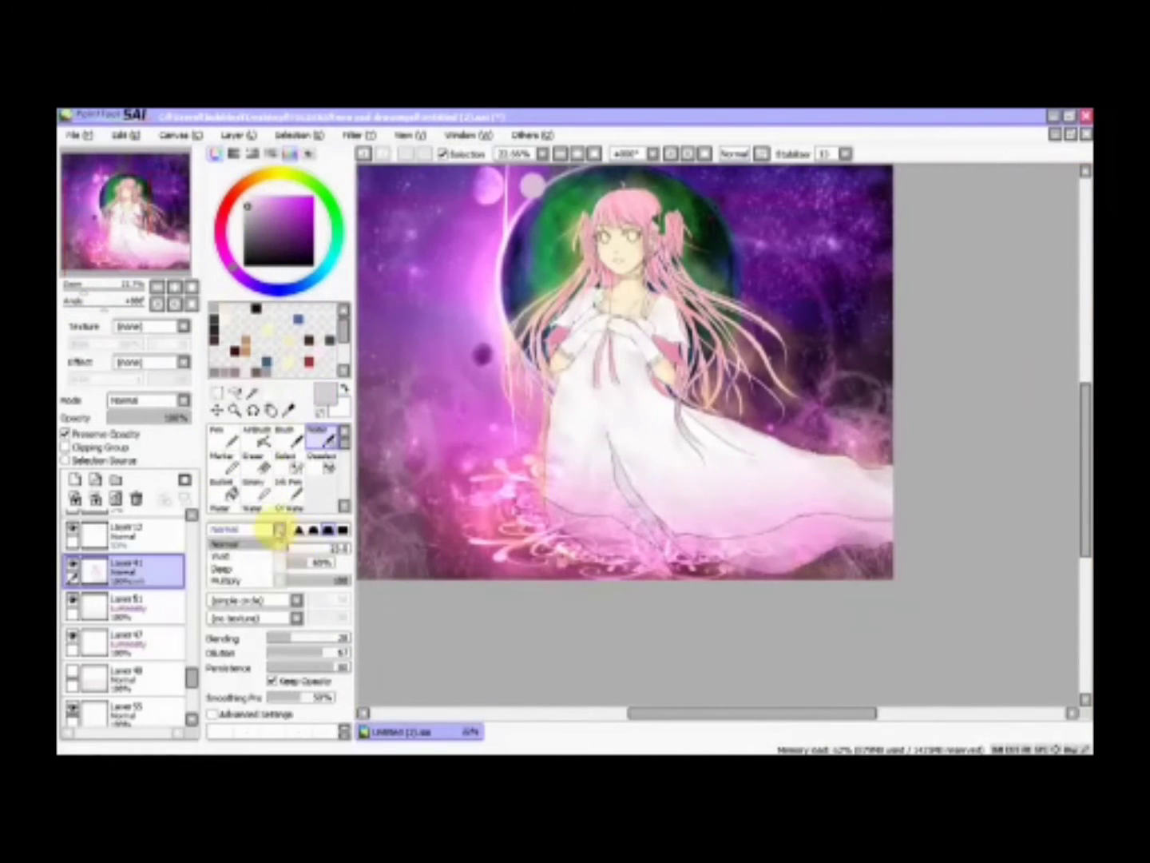
pyautogui.press('w')
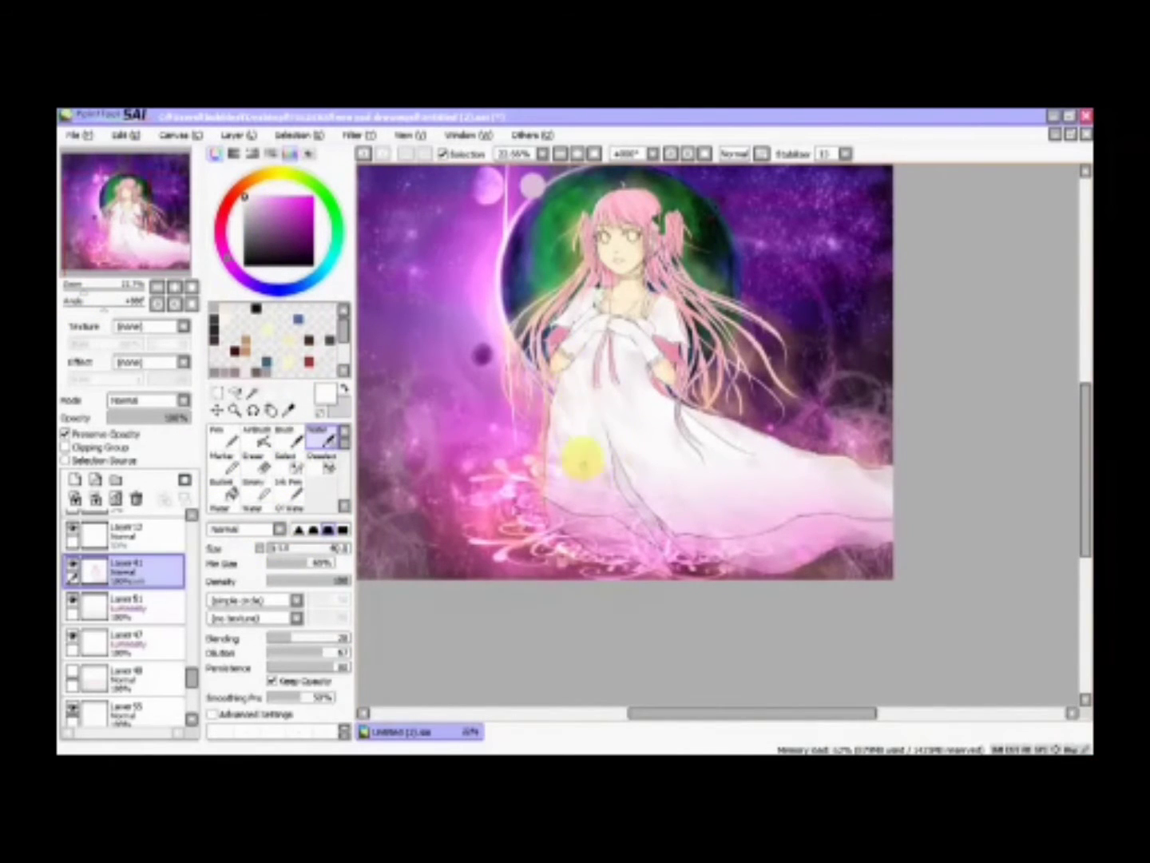
pyautogui.press('super+e')
pyautogui.hotkey('alt', 'F4')
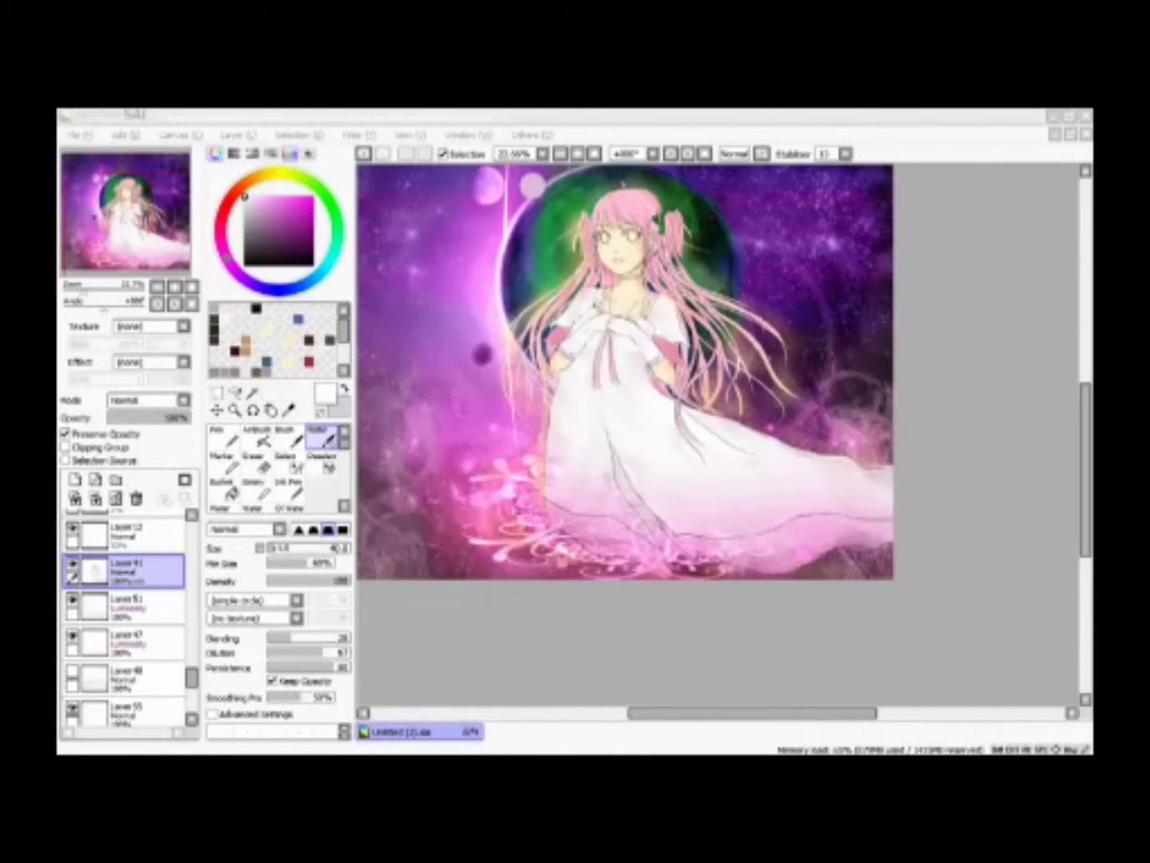
# - Zoom back onto the chest, alternating Brush and Water to blend the neckline shading
pyautogui.click(681, 389)
pyautogui.moveTo(83, 288)
pyautogui.mouseDown()
pyautogui.moveTo(111, 286)
pyautogui.moveTo(83, 286)
pyautogui.mouseUp()
pyautogui.press('b')
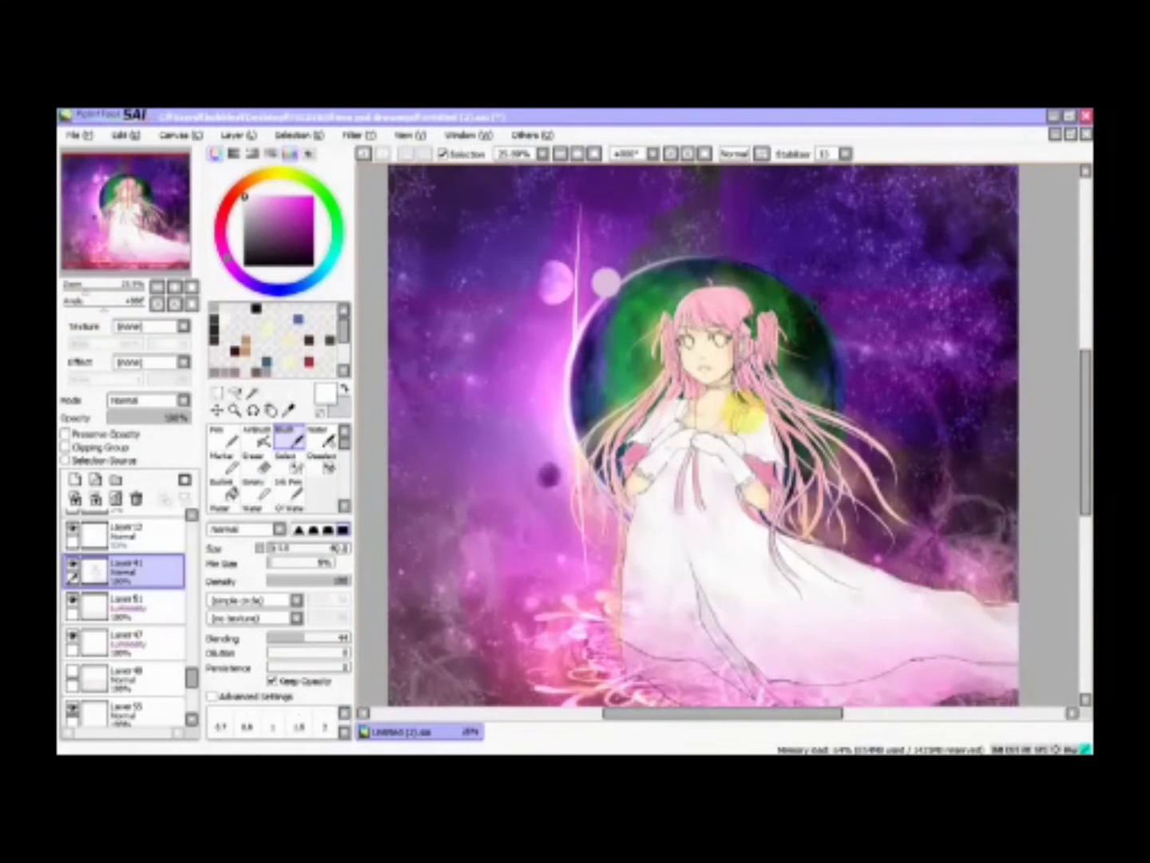
pyautogui.press('w')
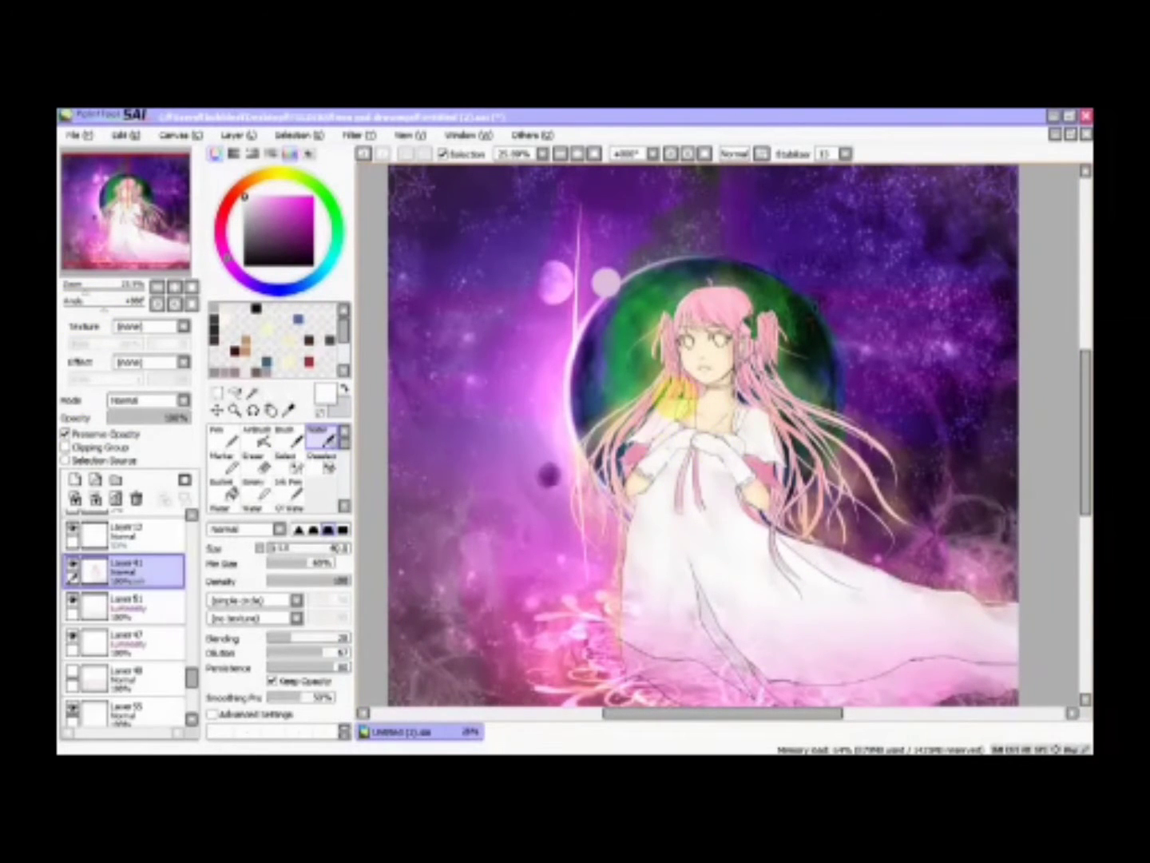
pyautogui.click(287, 436)
pyautogui.moveTo(80, 285); pyautogui.dragTo(104, 285)
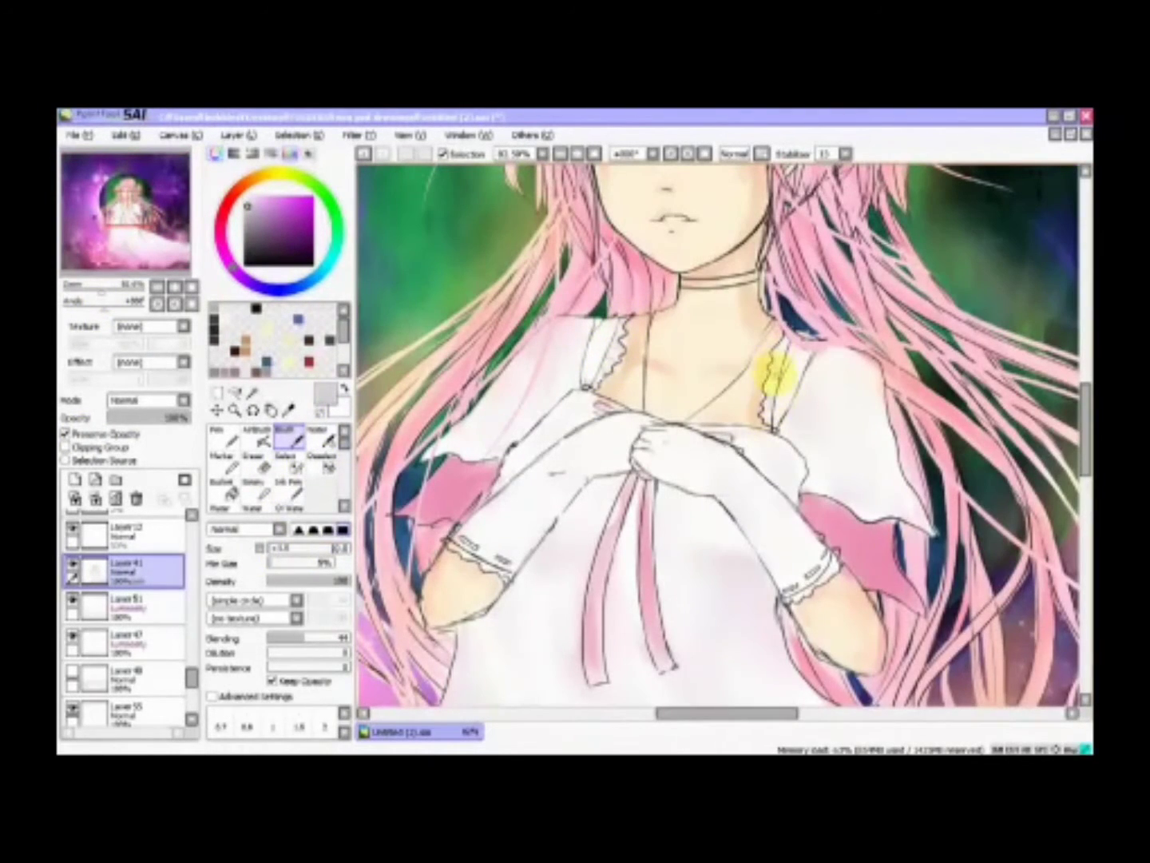
# - Sample the glove's white, then paint light pink shading around the chest and gloves
pyautogui.click(318, 437)
pyautogui.keyDown('alt'); pyautogui.click(787, 476); pyautogui.keyUp('alt')
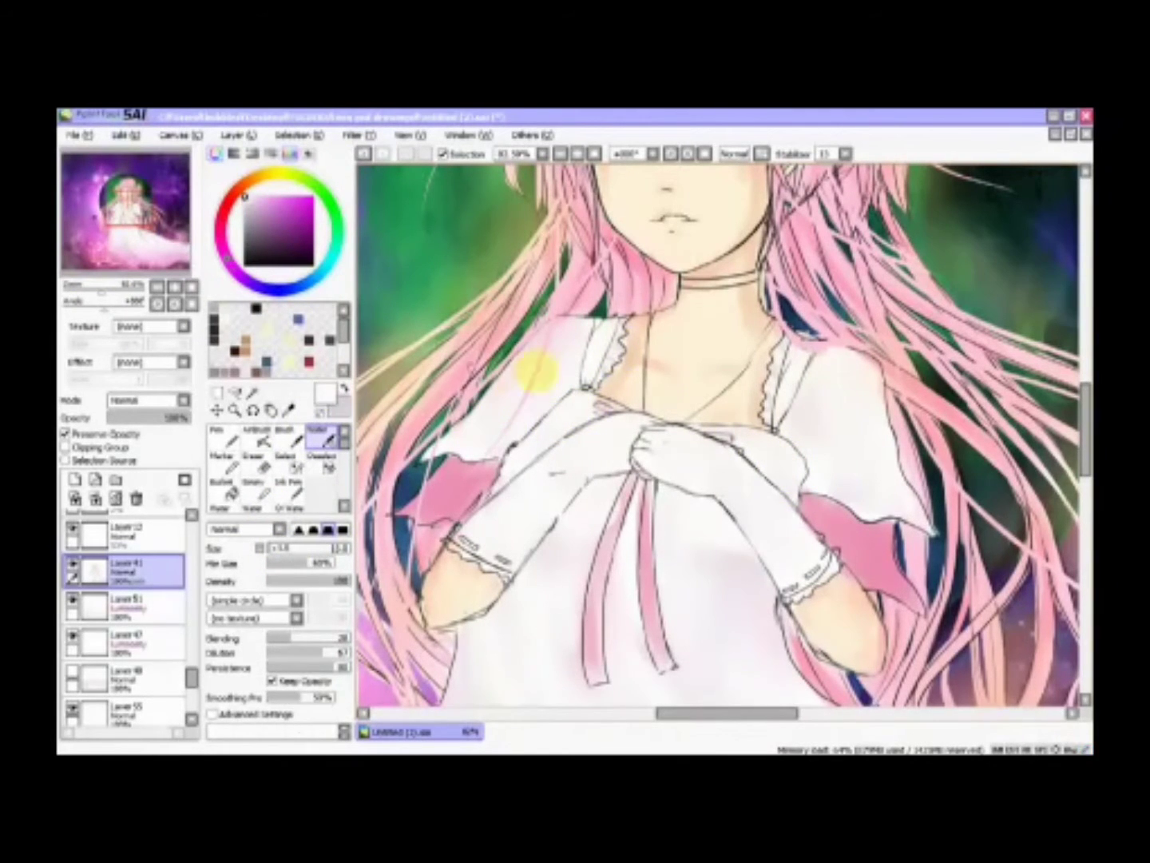
pyautogui.press('b')
pyautogui.scroll(-1, 771, 369)
pyautogui.keyDown('alt'); pyautogui.click(384, 520); pyautogui.keyUp('alt')
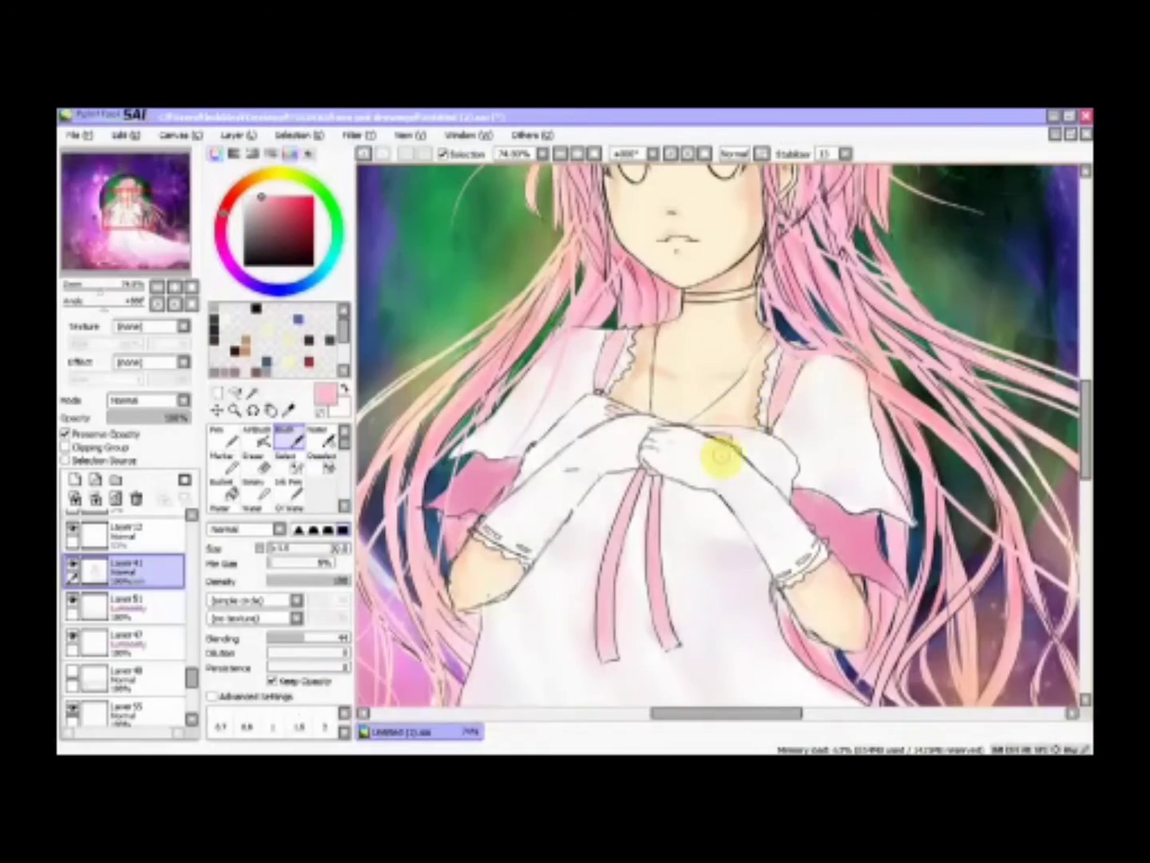
pyautogui.moveTo(99, 288); pyautogui.dragTo(94, 307)
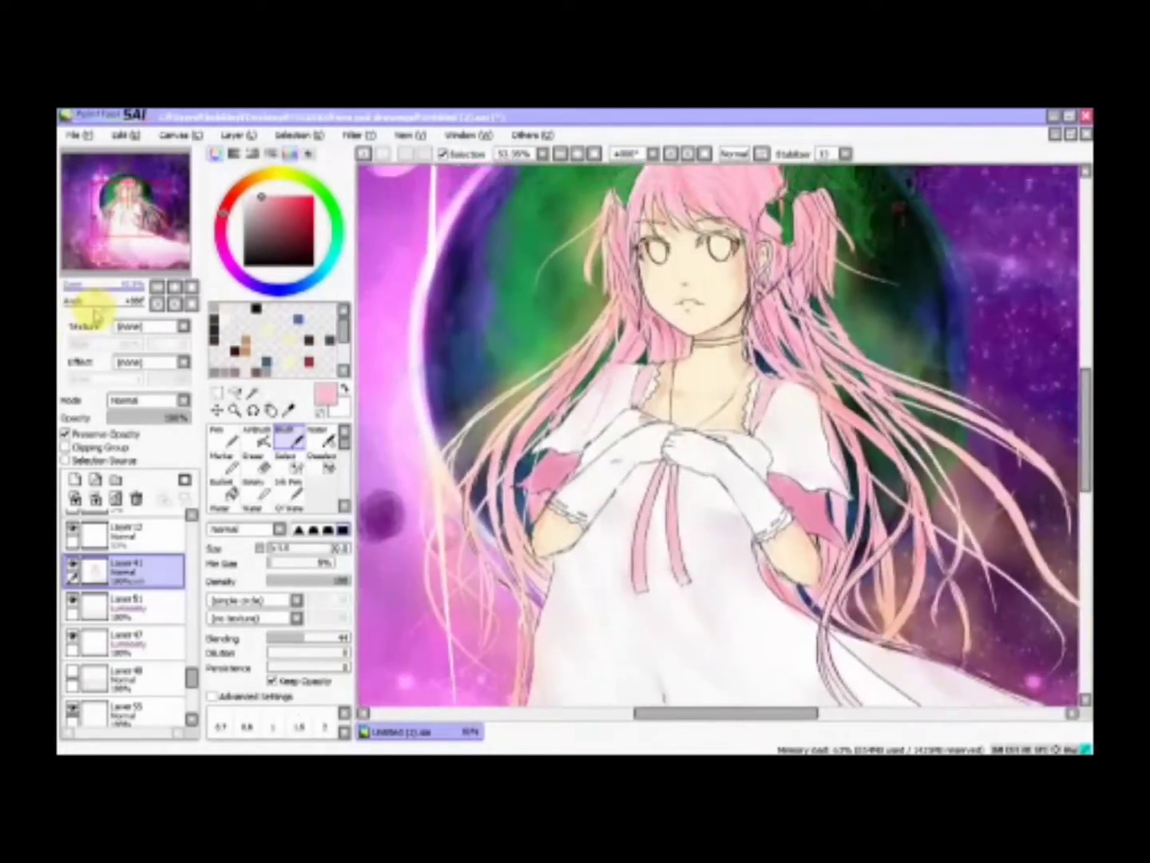
# - On the luminosity glow layer, shade the skin with peach and blend it with pale cream
pyautogui.moveTo(88, 302); pyautogui.dragTo(106, 289)
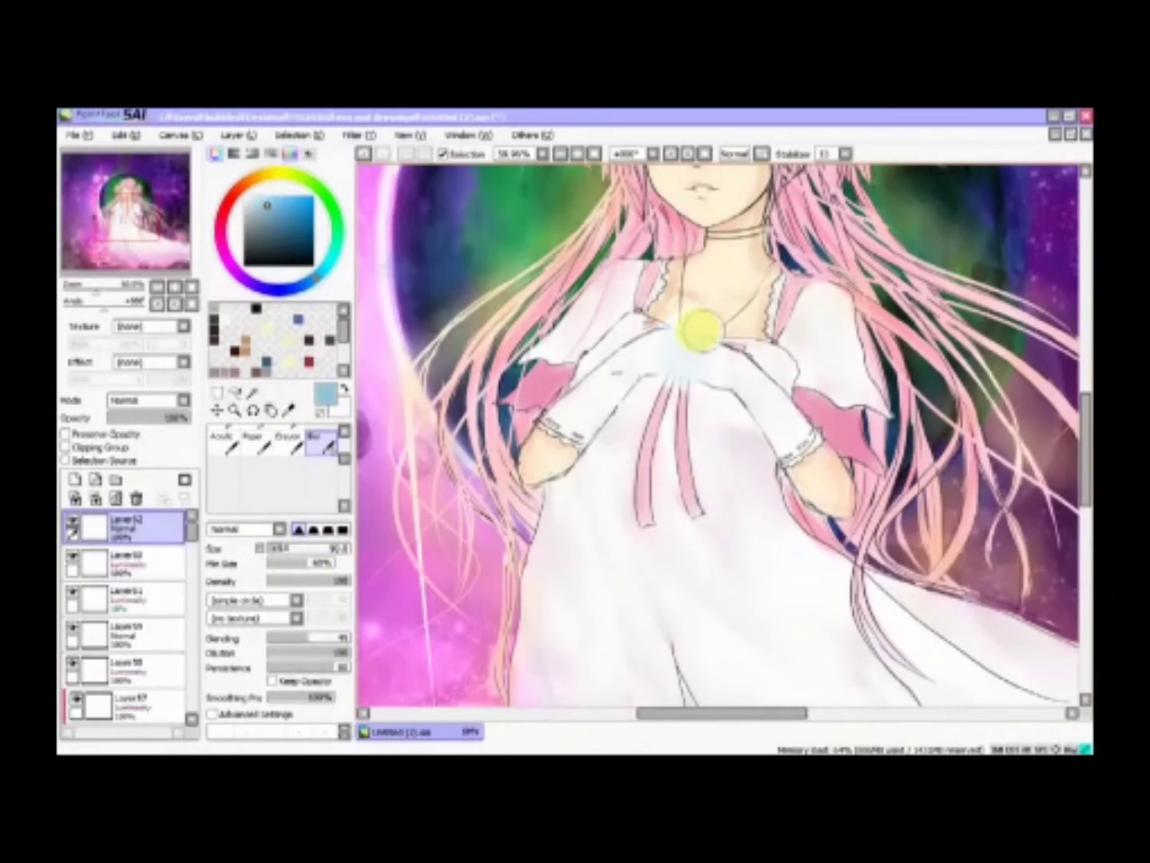
pyautogui.click(164, 559)
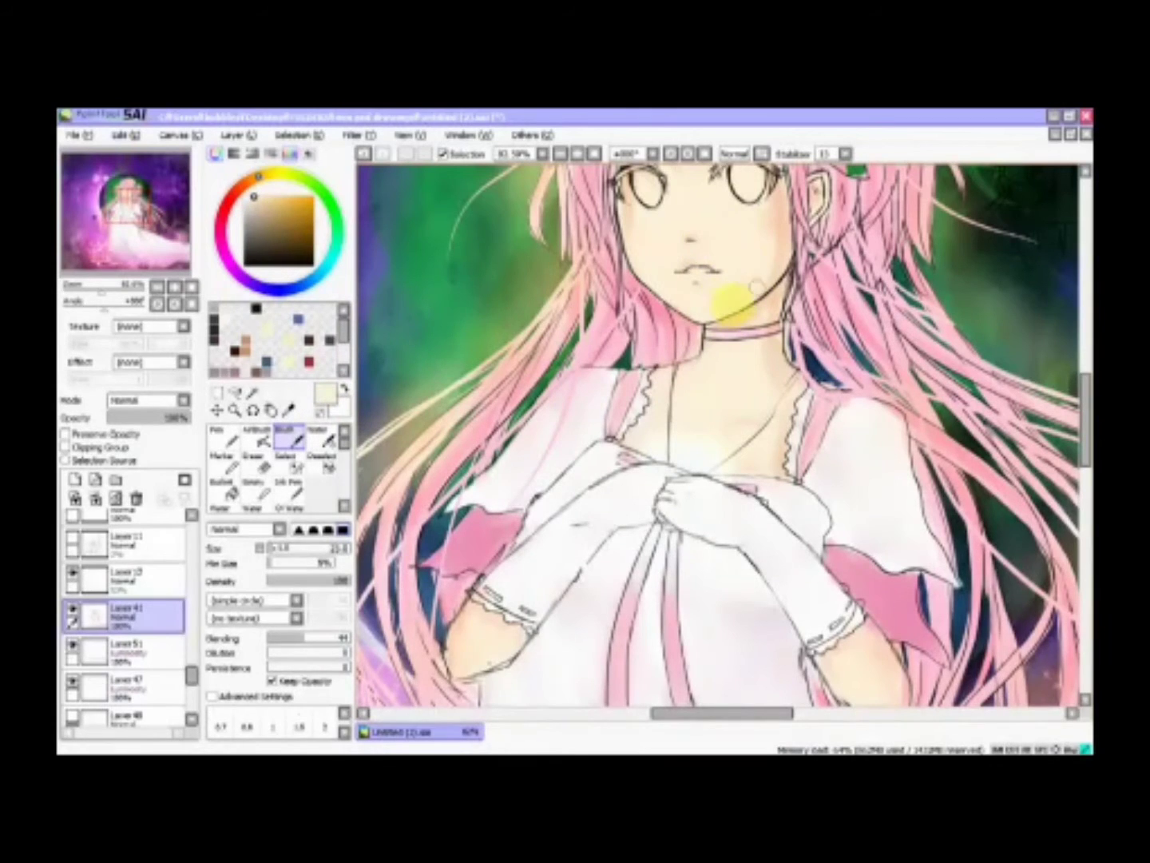
pyautogui.scroll(5, 693, 345)
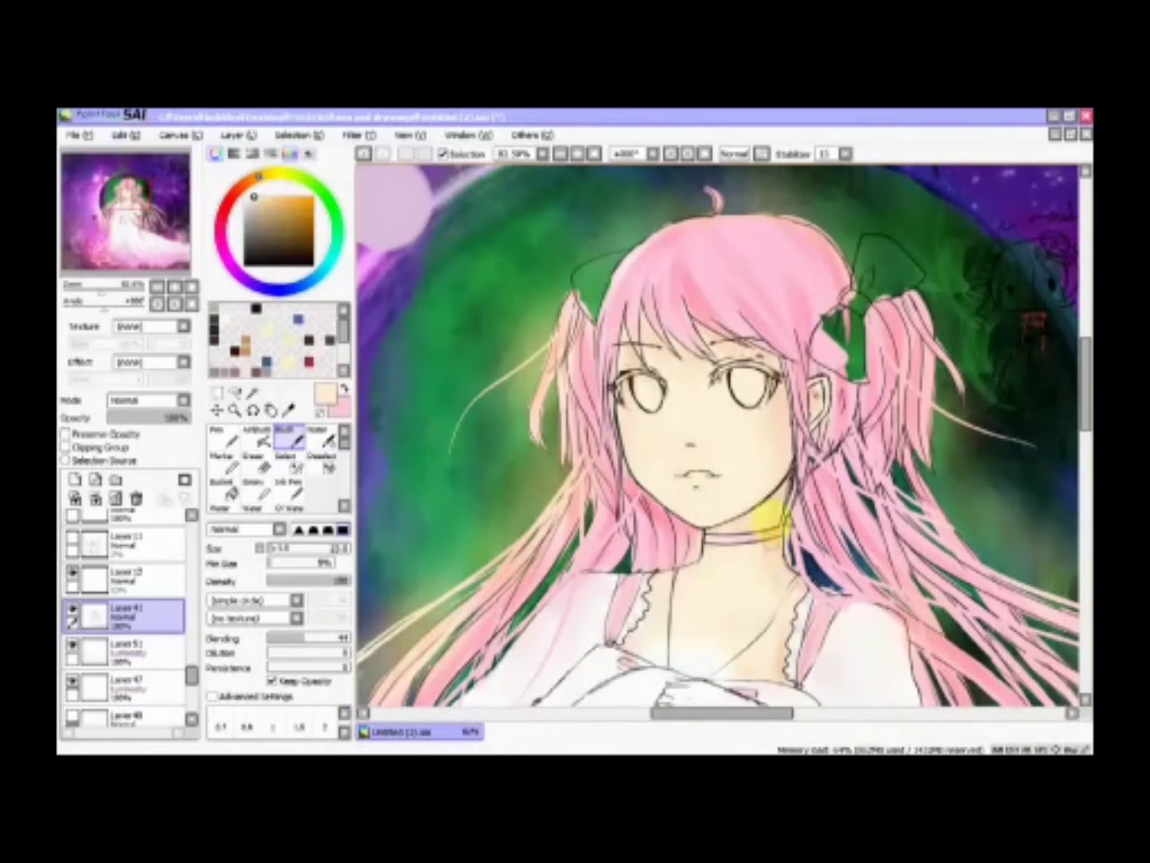
pyautogui.scroll(-5, 645, 432)
pyautogui.keyDown('alt'); pyautogui.click(795, 382); pyautogui.keyUp('alt')
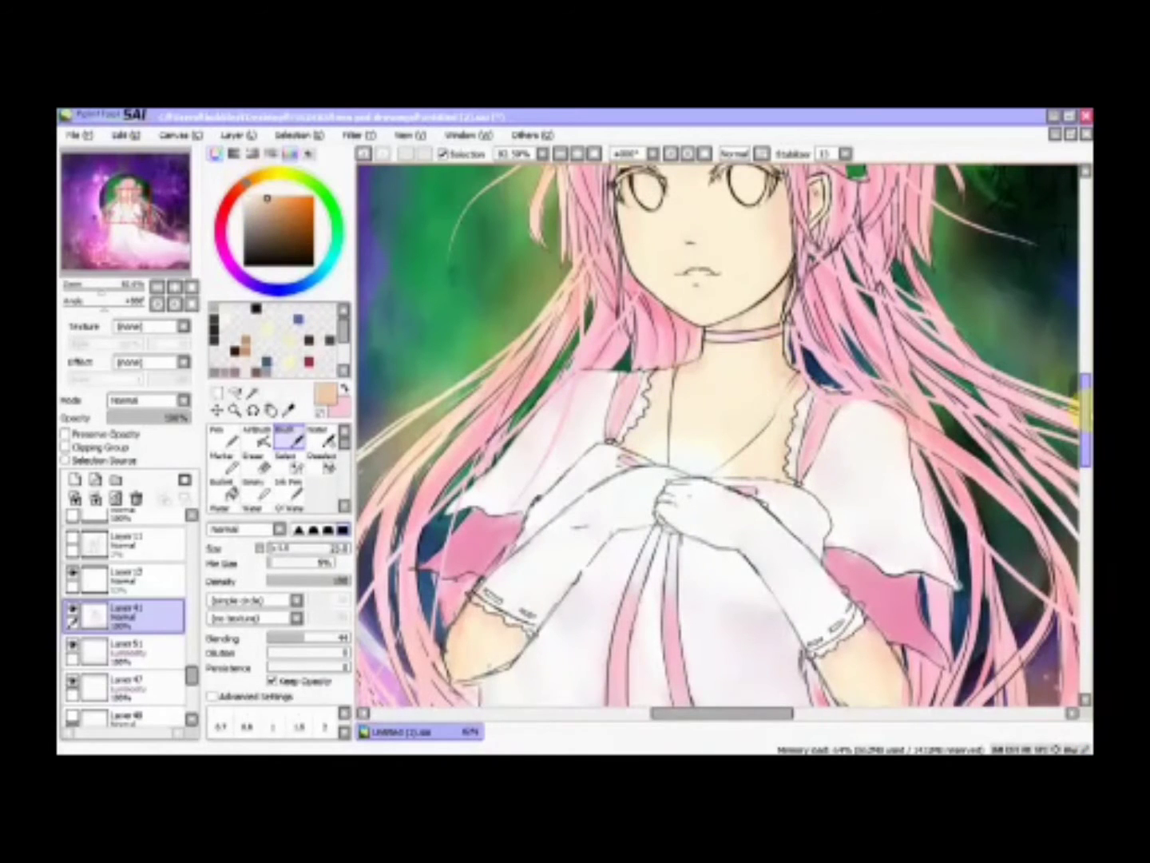
pyautogui.press('c')
pyautogui.keyDown('alt'); pyautogui.click(661, 399); pyautogui.keyUp('alt')
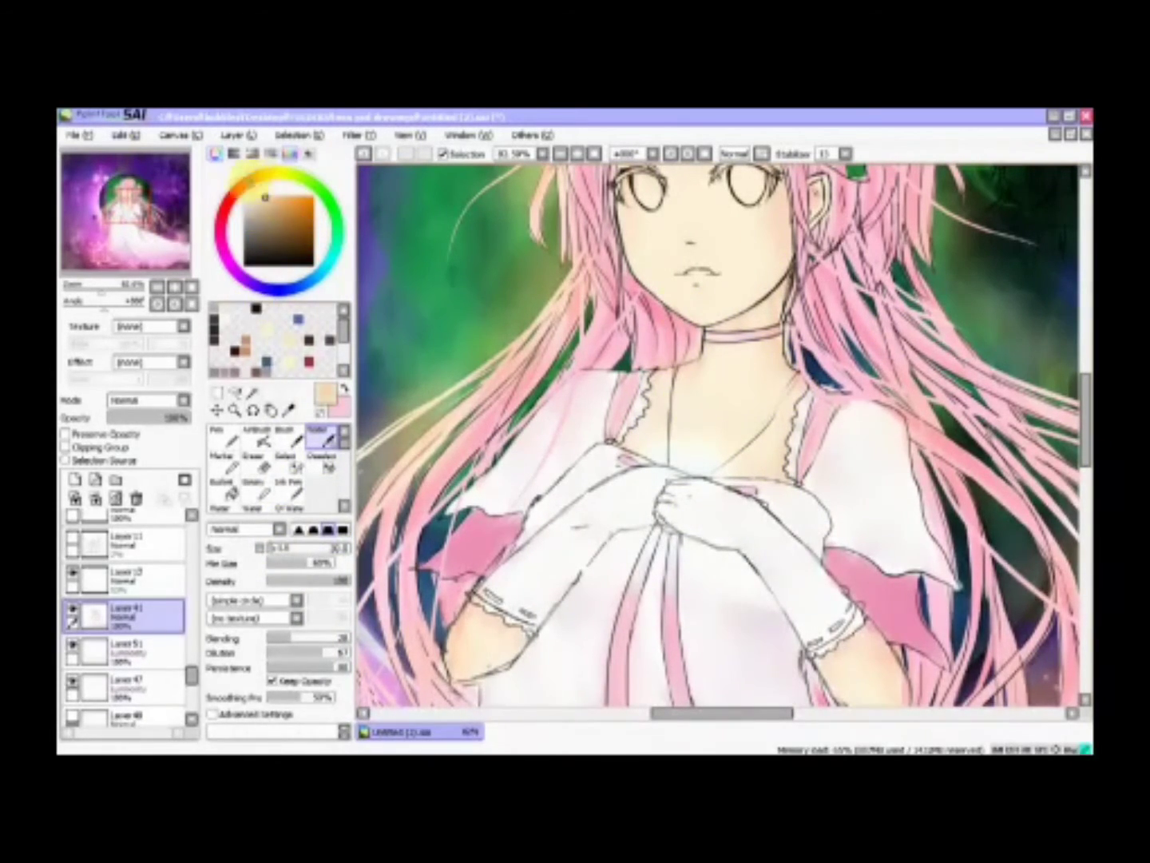
# - Keep alternating peach and cream brush strokes with blending on the face and neck
pyautogui.scroll(4, 677, 403)
pyautogui.keyDown('alt'); pyautogui.click(663, 368); pyautogui.keyUp('alt')
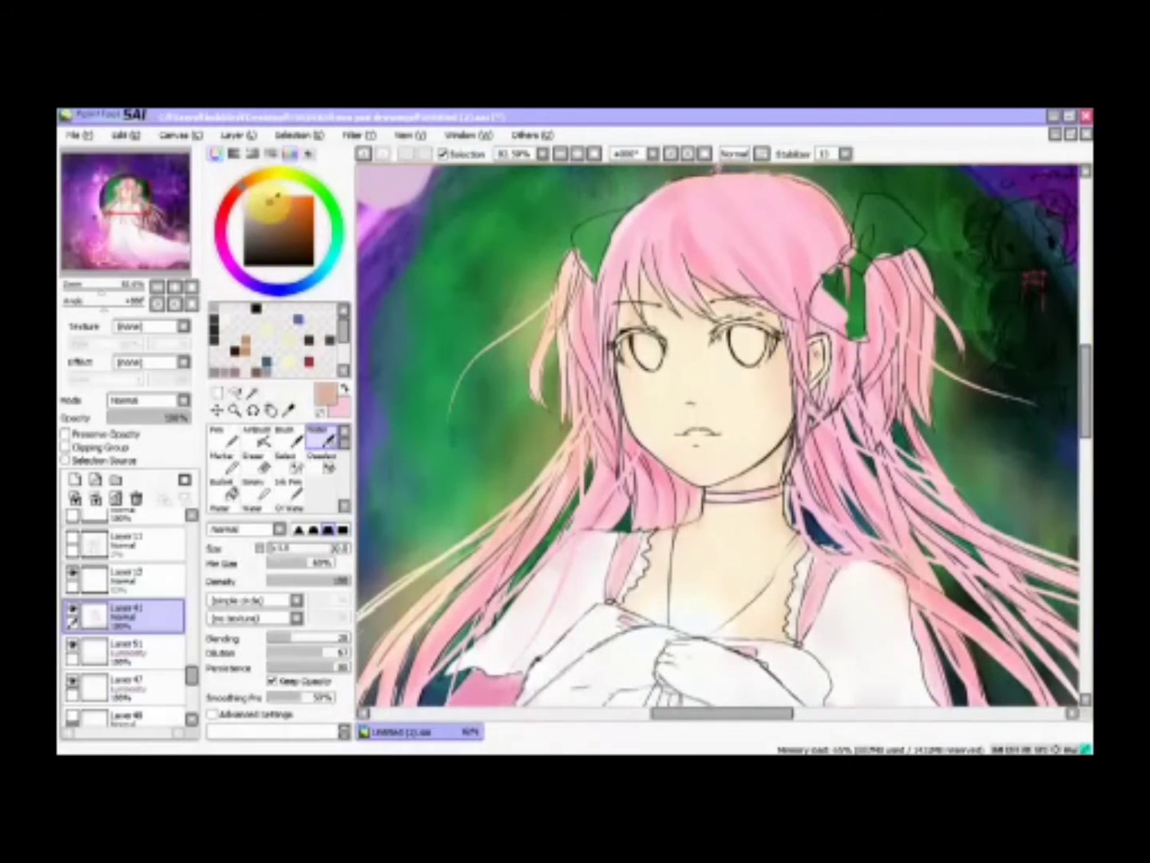
pyautogui.press('b')
pyautogui.keyDown('alt'); pyautogui.click(631, 371); pyautogui.keyUp('alt')
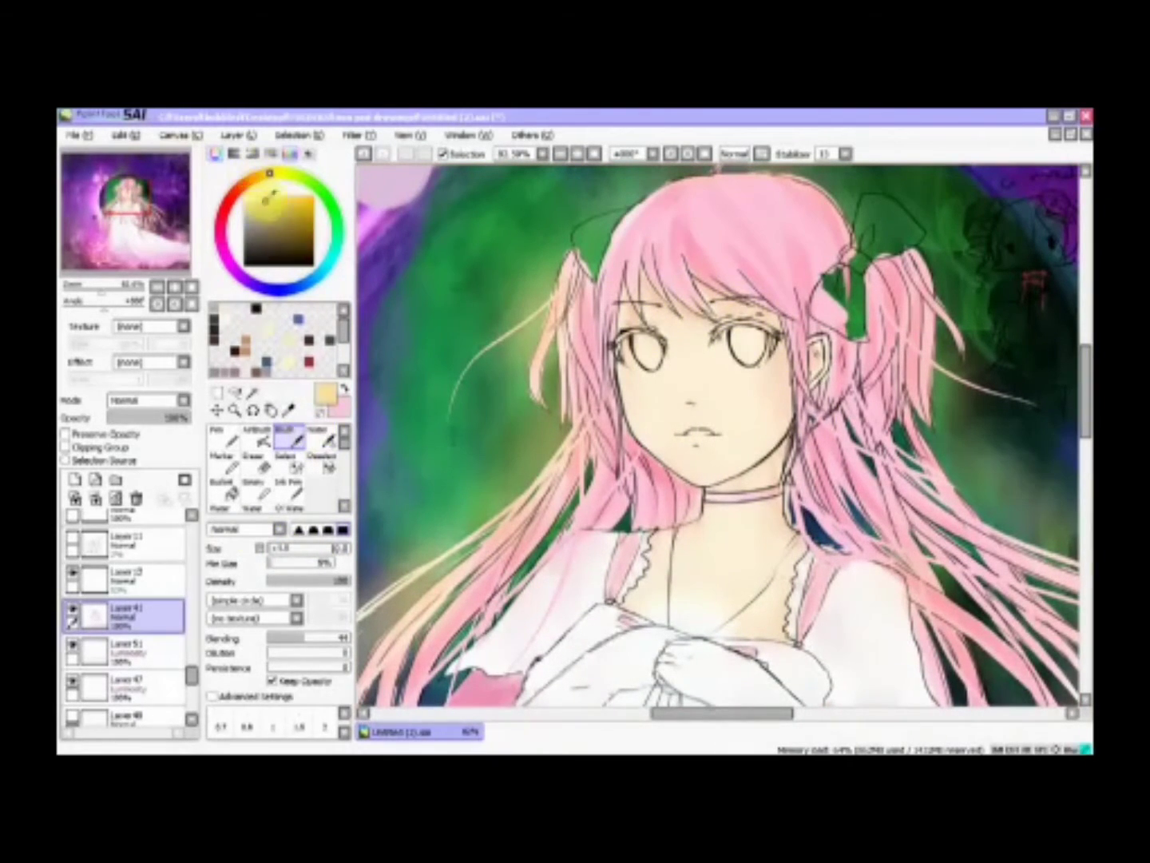
pyautogui.press('c')
pyautogui.press('b')
pyautogui.keyDown('alt'); pyautogui.click(627, 379); pyautogui.keyUp('alt')
# - Blend the face shading and erase the stray yellow patch on the hair bow
pyautogui.moveTo(94, 286); pyautogui.dragTo(80, 286)
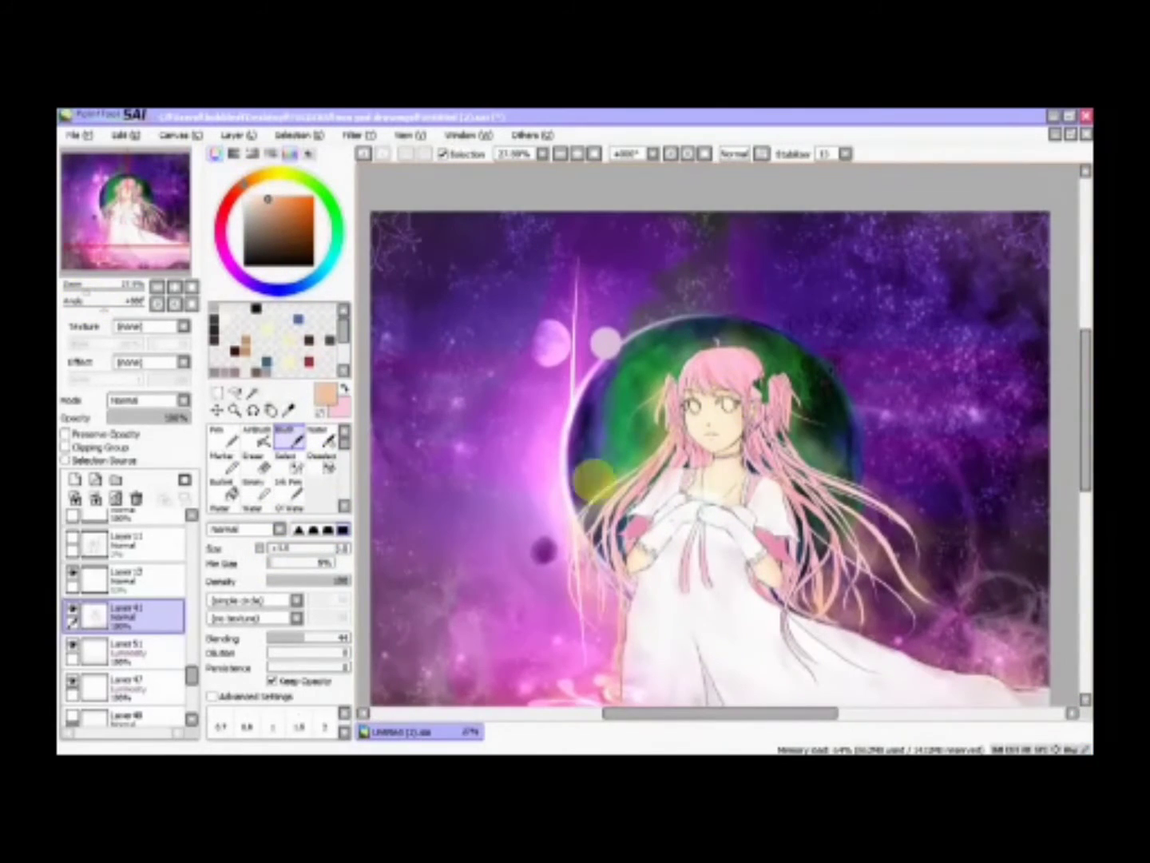
pyautogui.scroll(5, 735, 431)
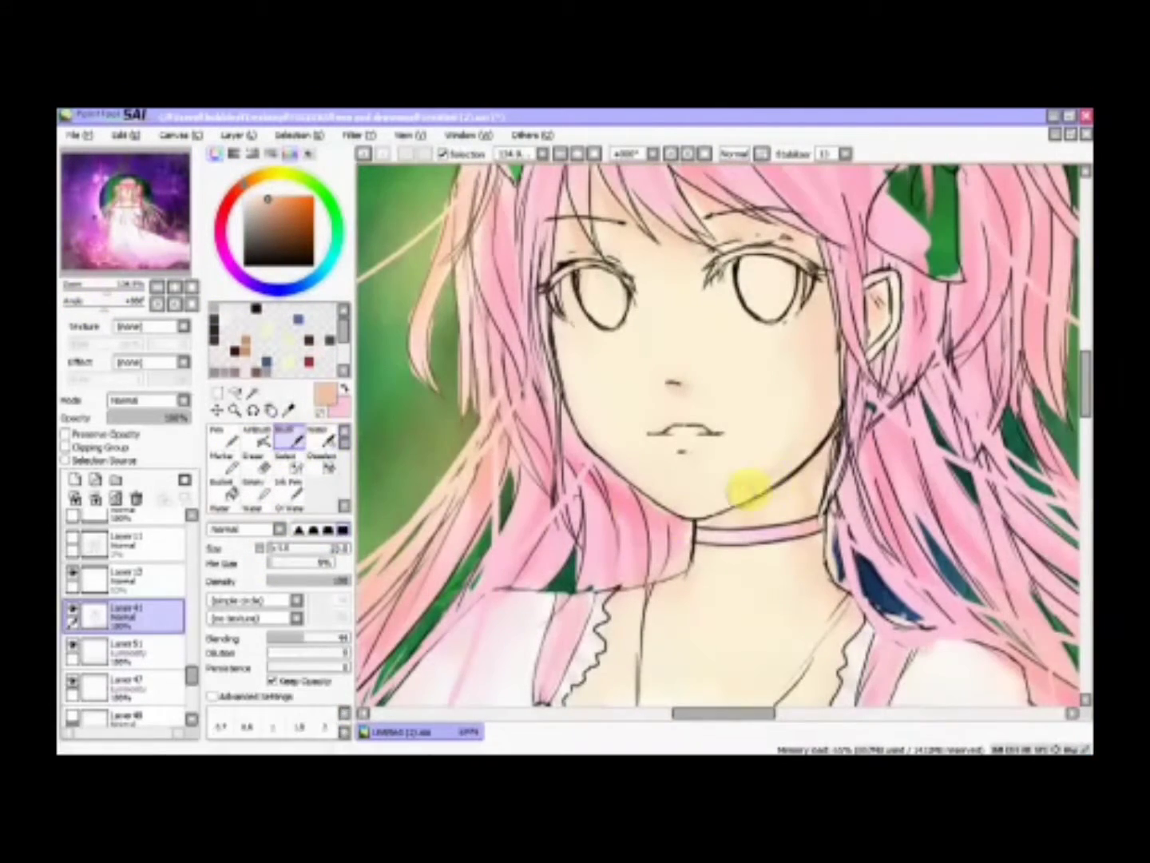
pyautogui.press('c')
pyautogui.scroll(-4, 624, 386)
pyautogui.press('e')
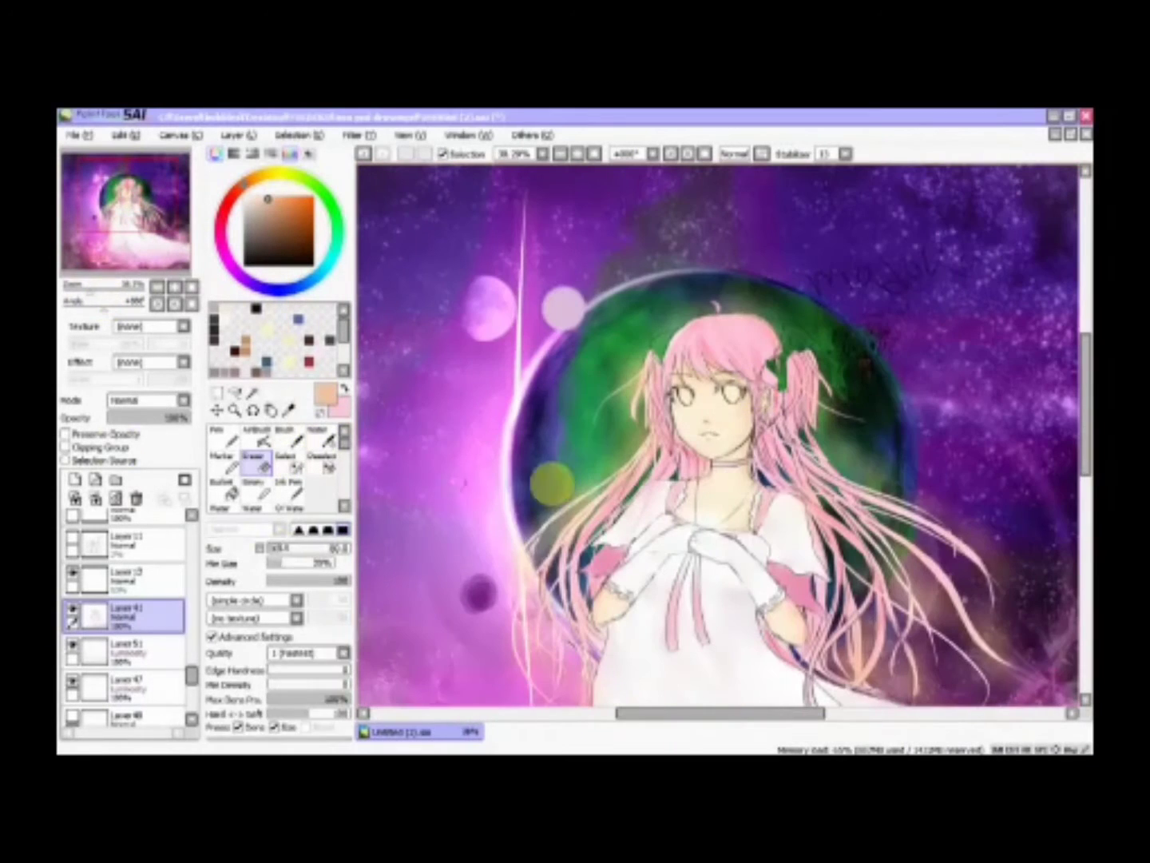
pyautogui.moveTo(787, 384); pyautogui.dragTo(771, 367)
pyautogui.moveTo(86, 286); pyautogui.dragTo(93, 286)
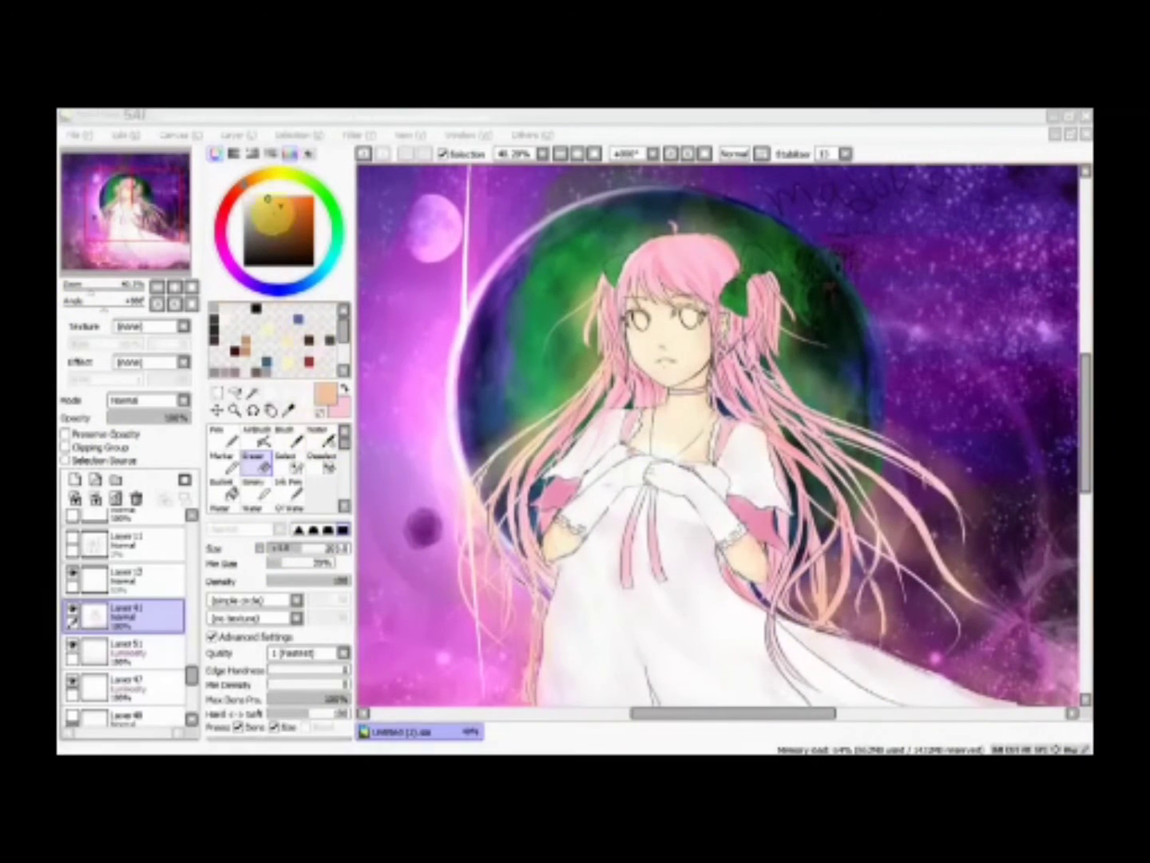
# - Blend with Water, then pick pale pink and reddish-brown shading colours
pyautogui.press('b')
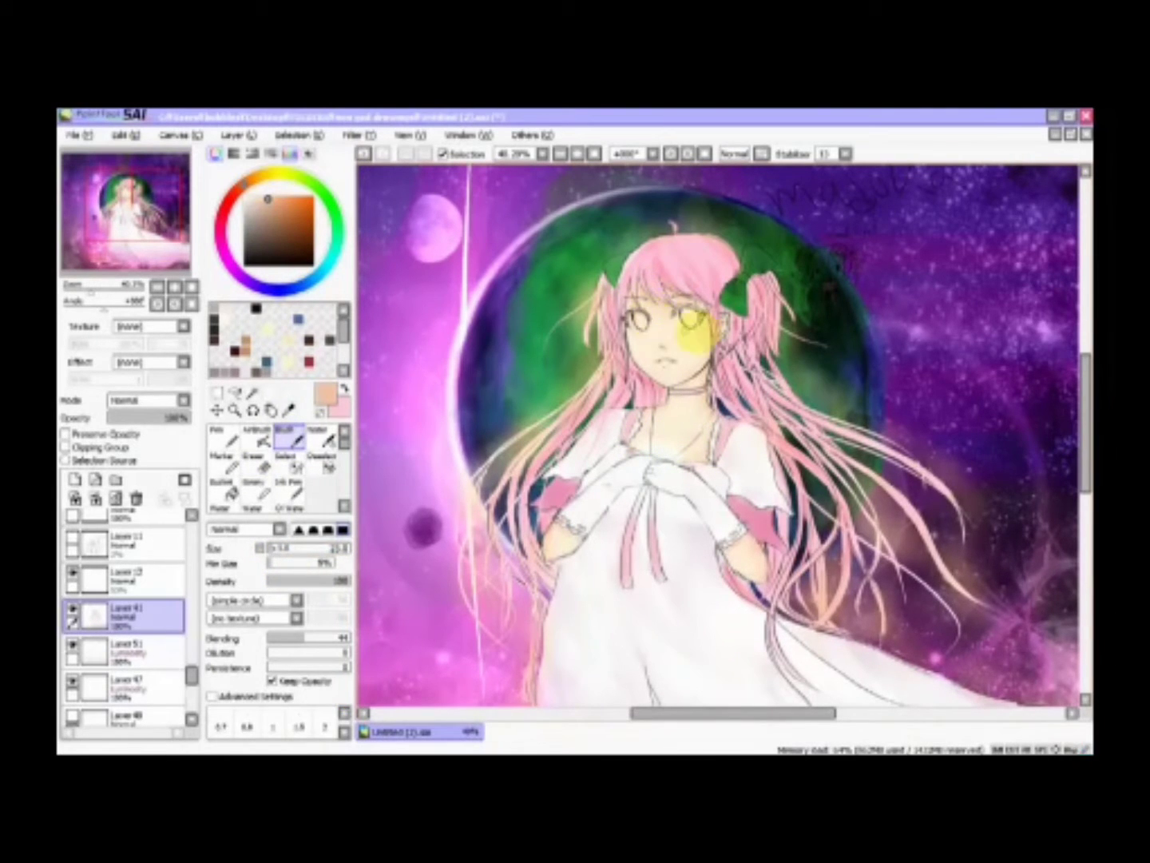
pyautogui.press('w')
pyautogui.scroll(3, 560, 226)
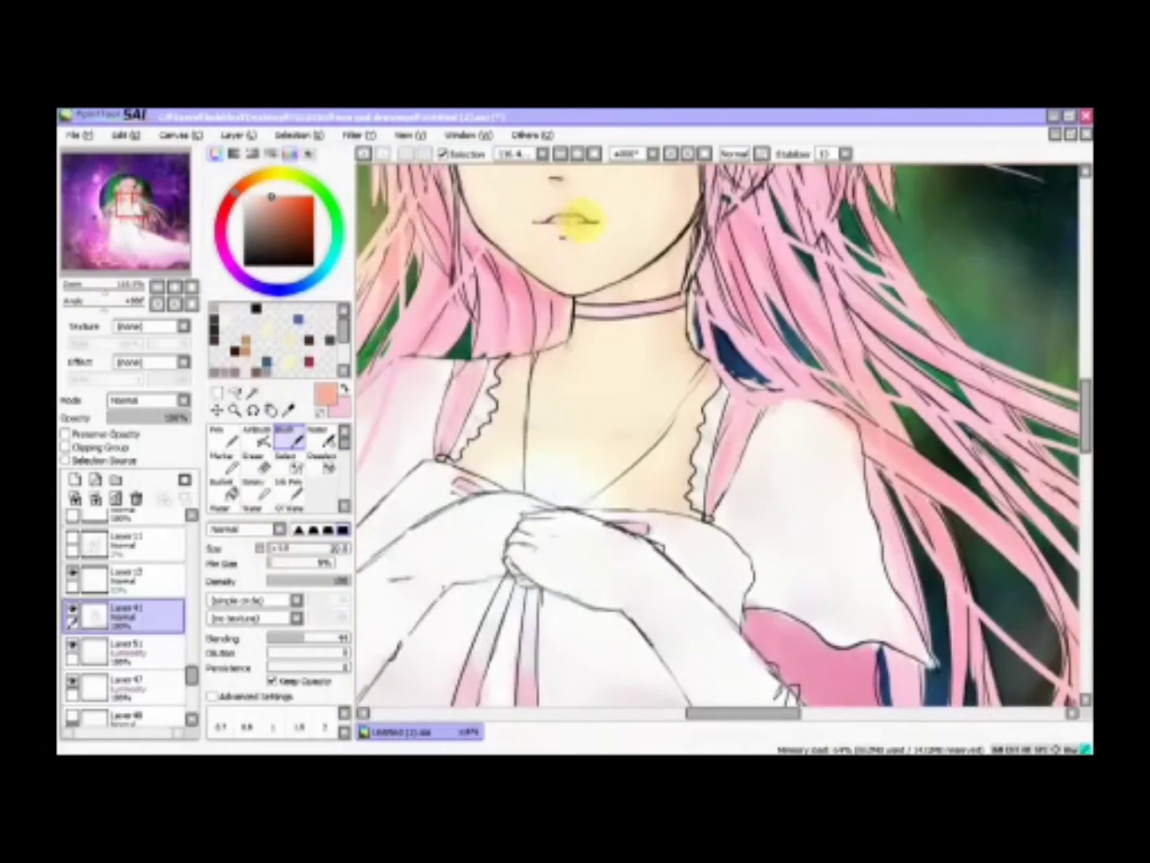
pyautogui.scroll(-3, 559, 226)
pyautogui.press('b')
pyautogui.scroll(2, 171, 240)
pyautogui.keyDown('alt'); pyautogui.click(476, 373); pyautogui.keyUp('alt')
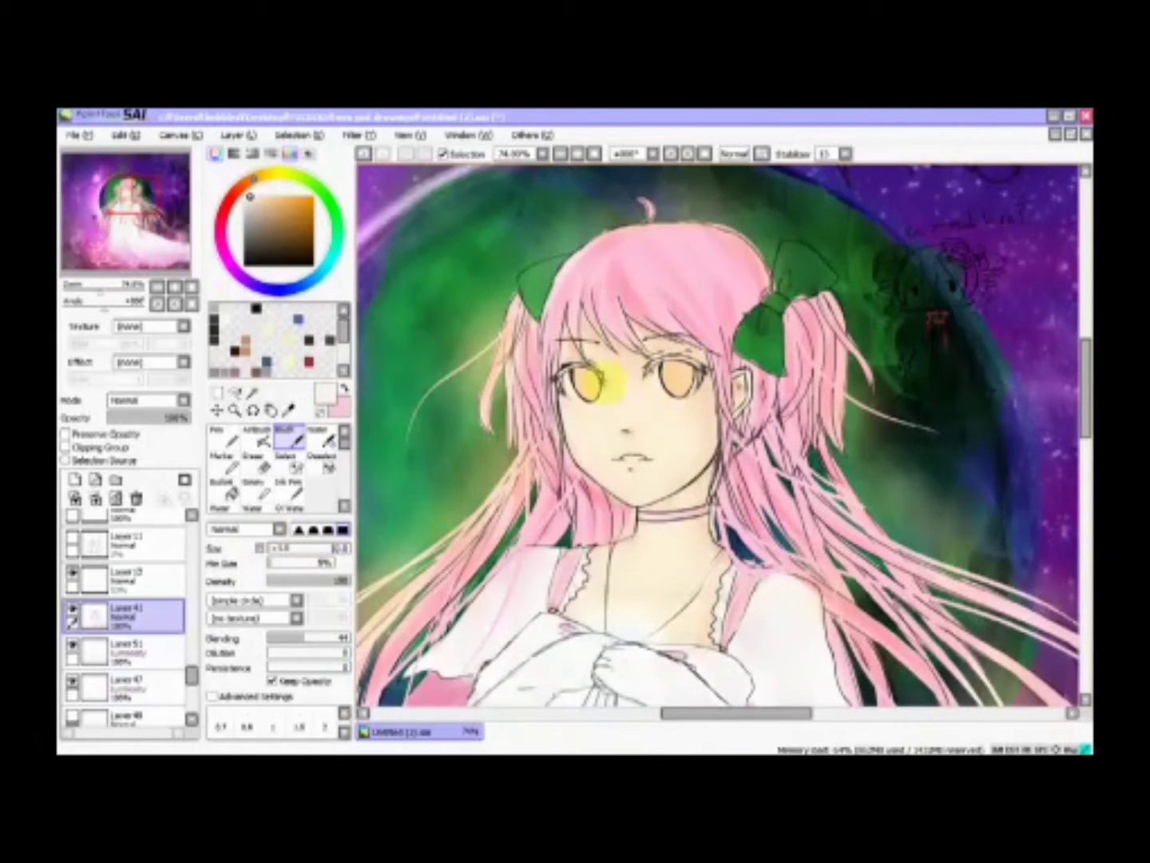
pyautogui.scroll(-5, 850, 343)
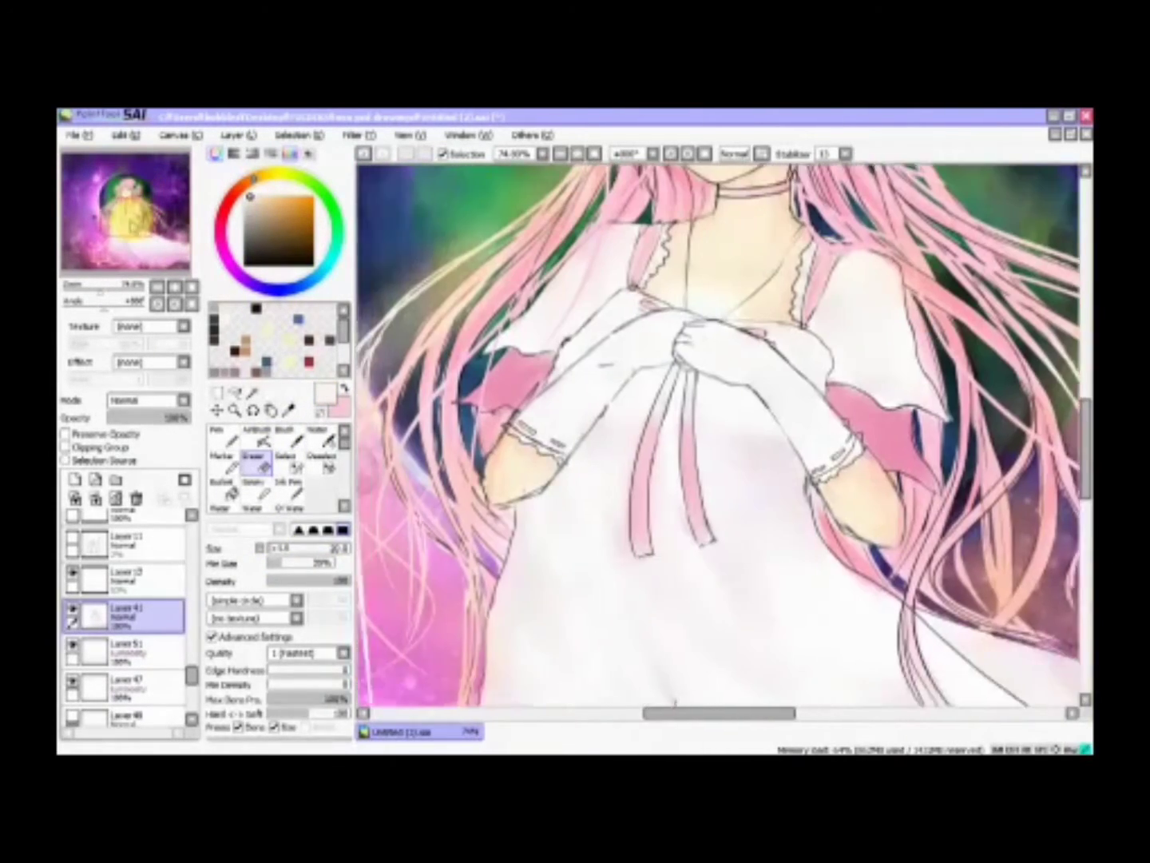
pyautogui.scroll(5, 883, 527)
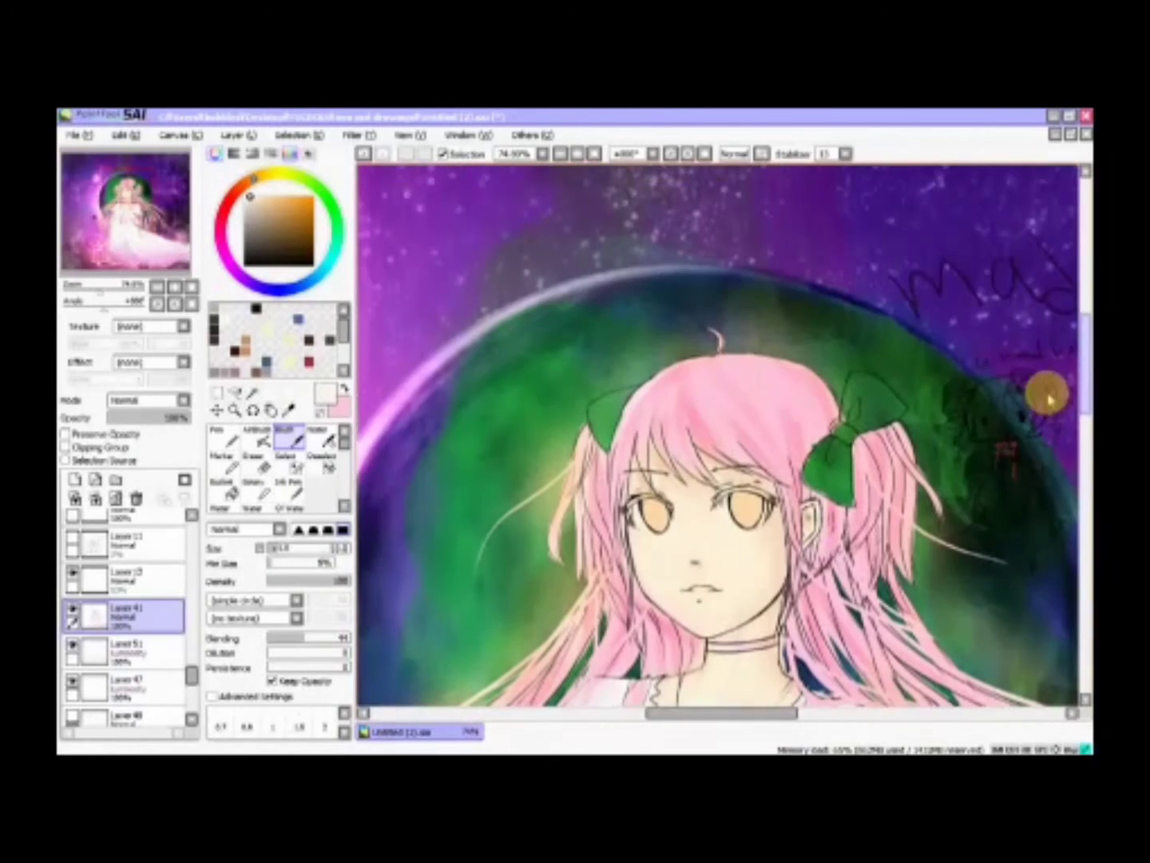
pyautogui.click(279, 210)
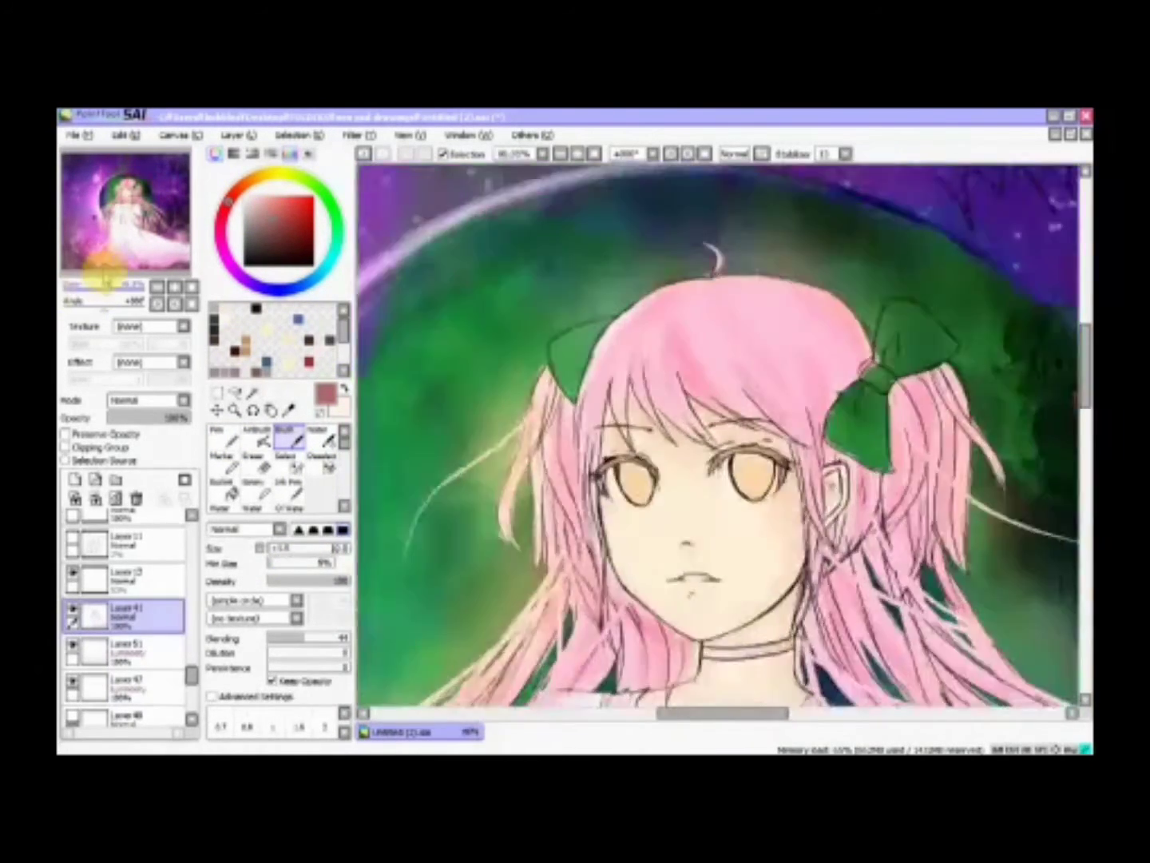
# - On another layer, colour the eyes orange with reddish-brown details
pyautogui.click(96, 578)
pyautogui.click(253, 462)
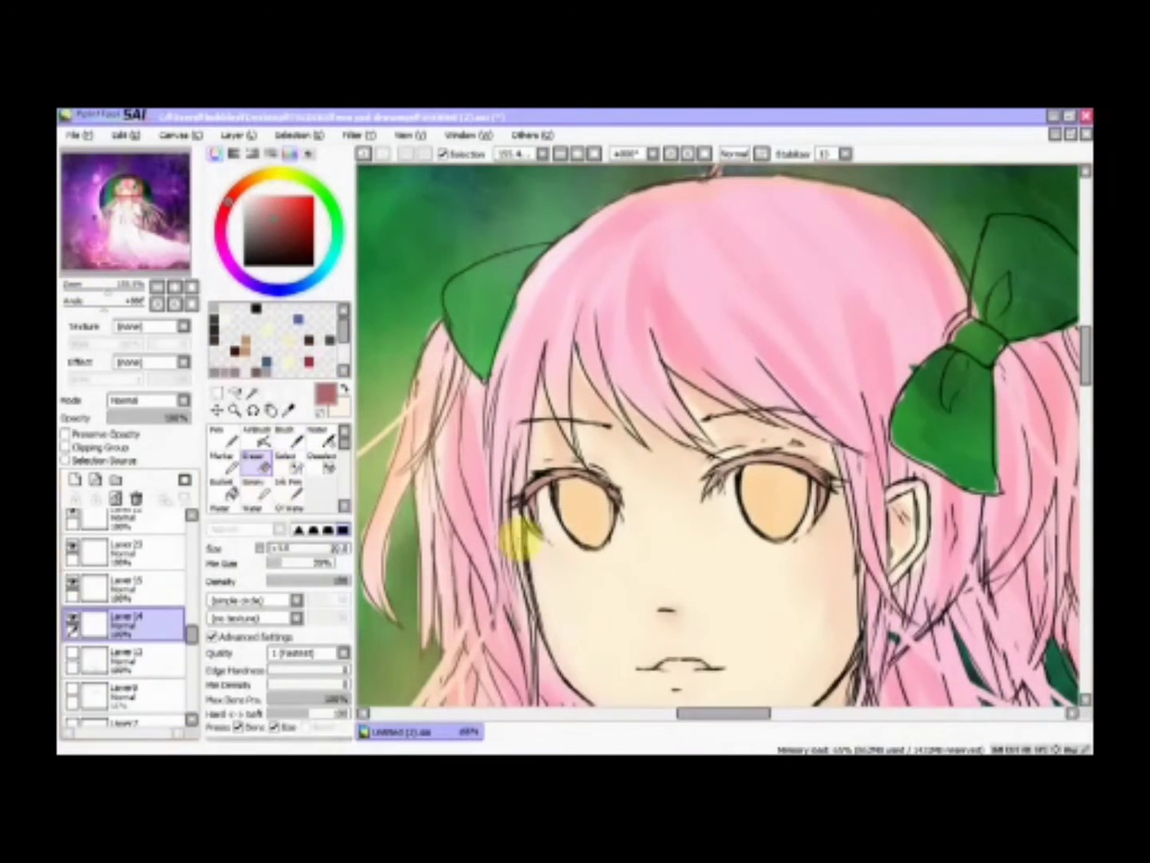
pyautogui.moveTo(93, 289)
pyautogui.mouseDown()
pyautogui.moveTo(112, 290)
pyautogui.moveTo(76, 285)
pyautogui.moveTo(112, 286)
pyautogui.mouseUp()
pyautogui.keyDown('alt'); pyautogui.click(495, 511); pyautogui.keyUp('alt')
pyautogui.click(224, 438)
pyautogui.click(343, 389)
pyautogui.keyDown('alt'); pyautogui.click(599, 515); pyautogui.keyUp('alt')
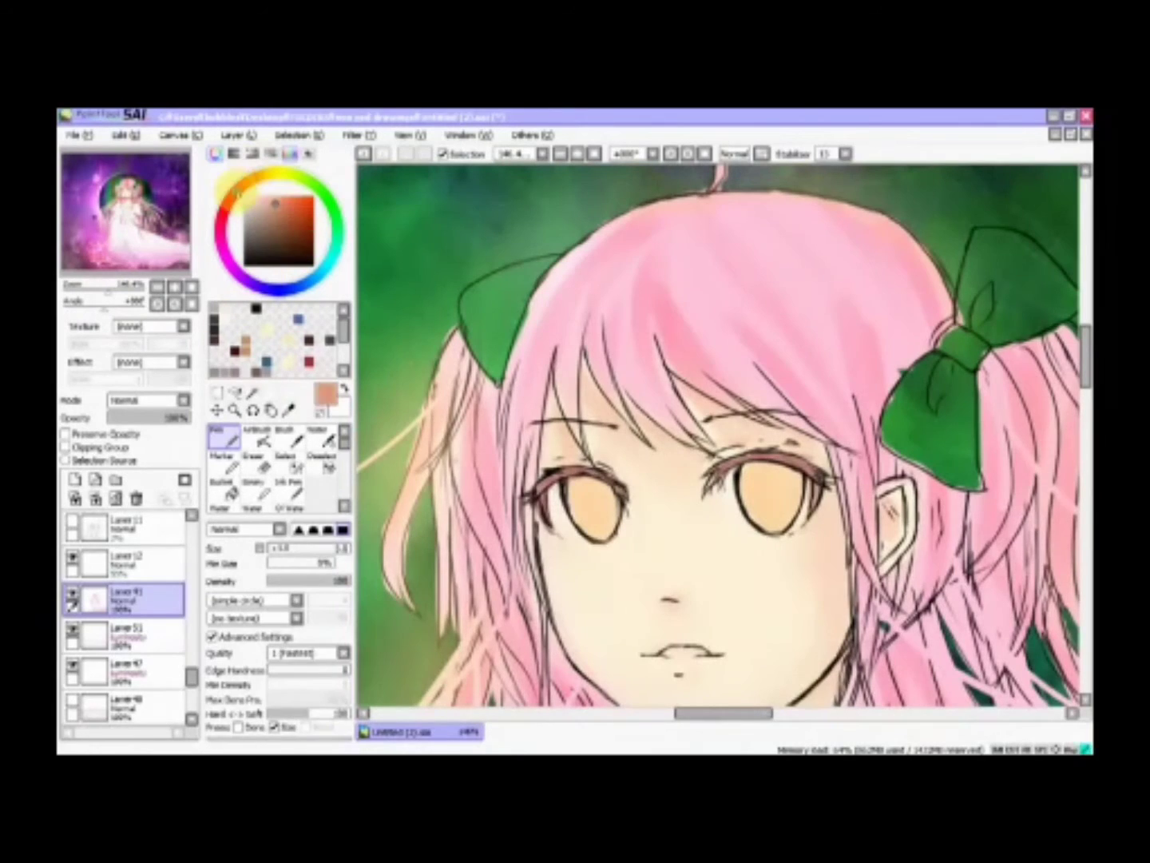
pyautogui.press('b')
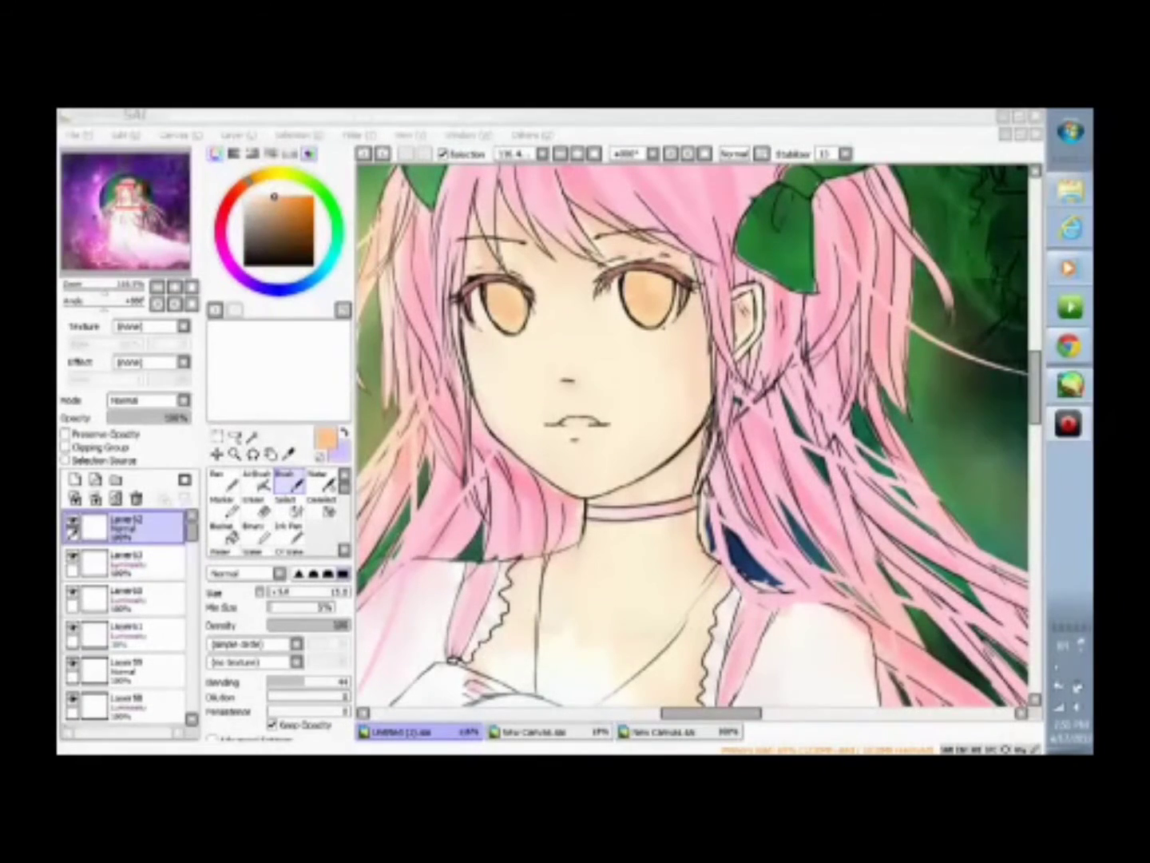
# - Lock the main colour layer to coloured areas; try, then undo, a yellow highlight in the right eye
pyautogui.click(124, 620)
pyautogui.click(65, 433)
pyautogui.click(289, 206)
pyautogui.moveTo(623, 295); pyautogui.dragTo(643, 319)
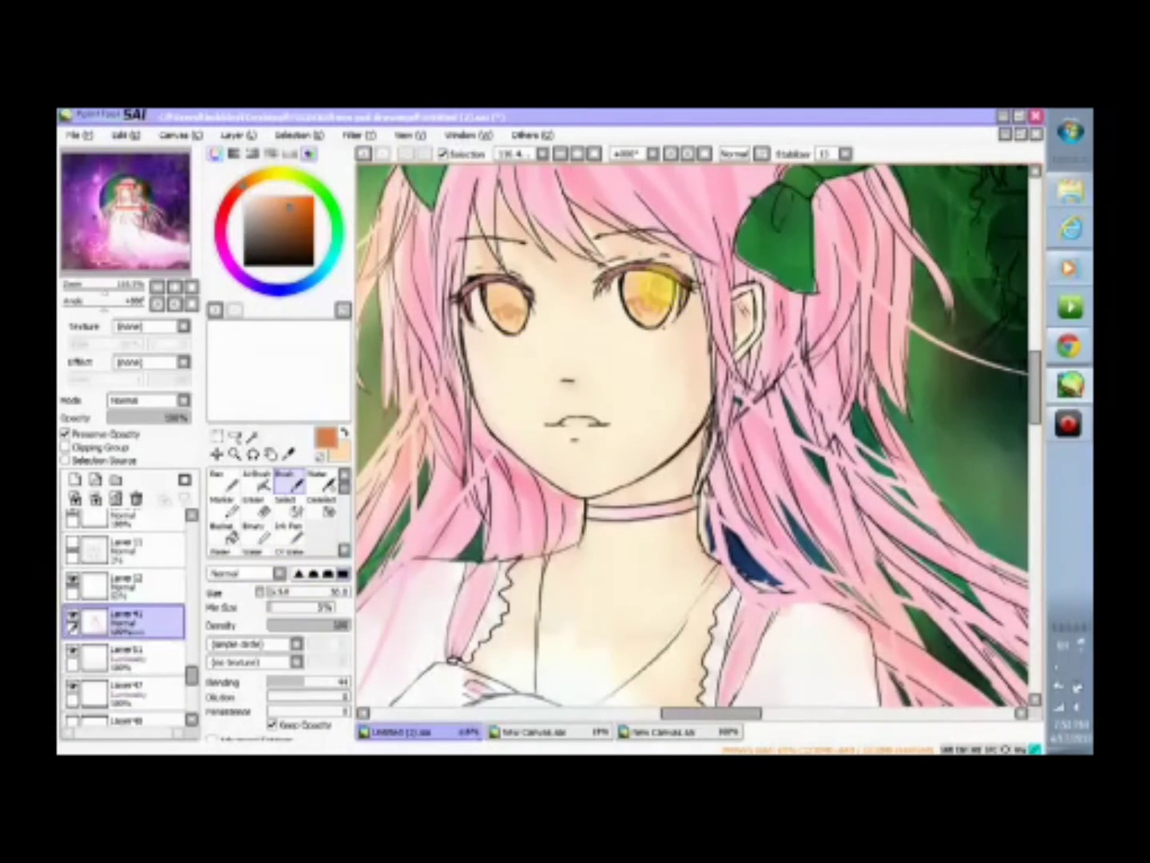
pyautogui.hotkey('ctrl', 'z')
# - Try red, pink and brown shades, and paint a golden spot on the left eye
pyautogui.click(226, 206)
pyautogui.click(221, 227)
pyautogui.click(262, 196)
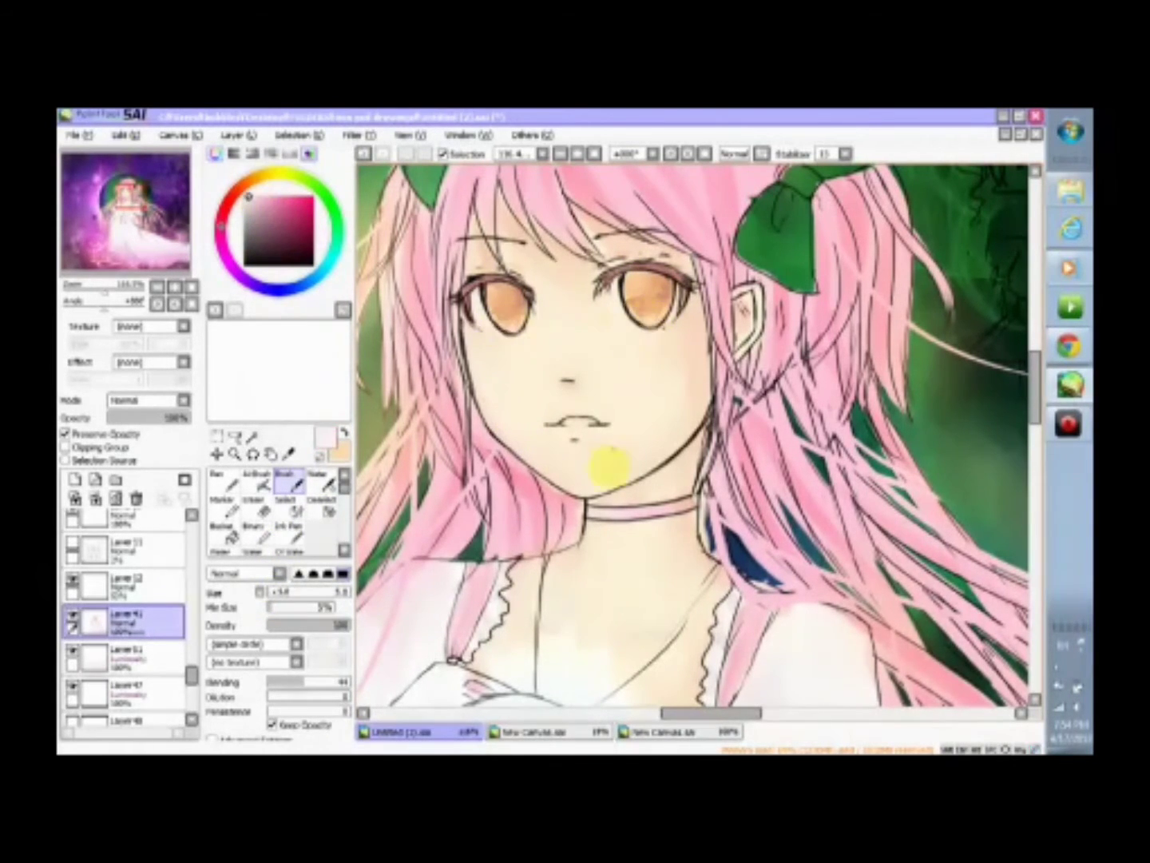
pyautogui.click(243, 186)
pyautogui.click(295, 220)
pyautogui.moveTo(480, 308); pyautogui.dragTo(500, 319)
pyautogui.scroll(2, 495, 311)
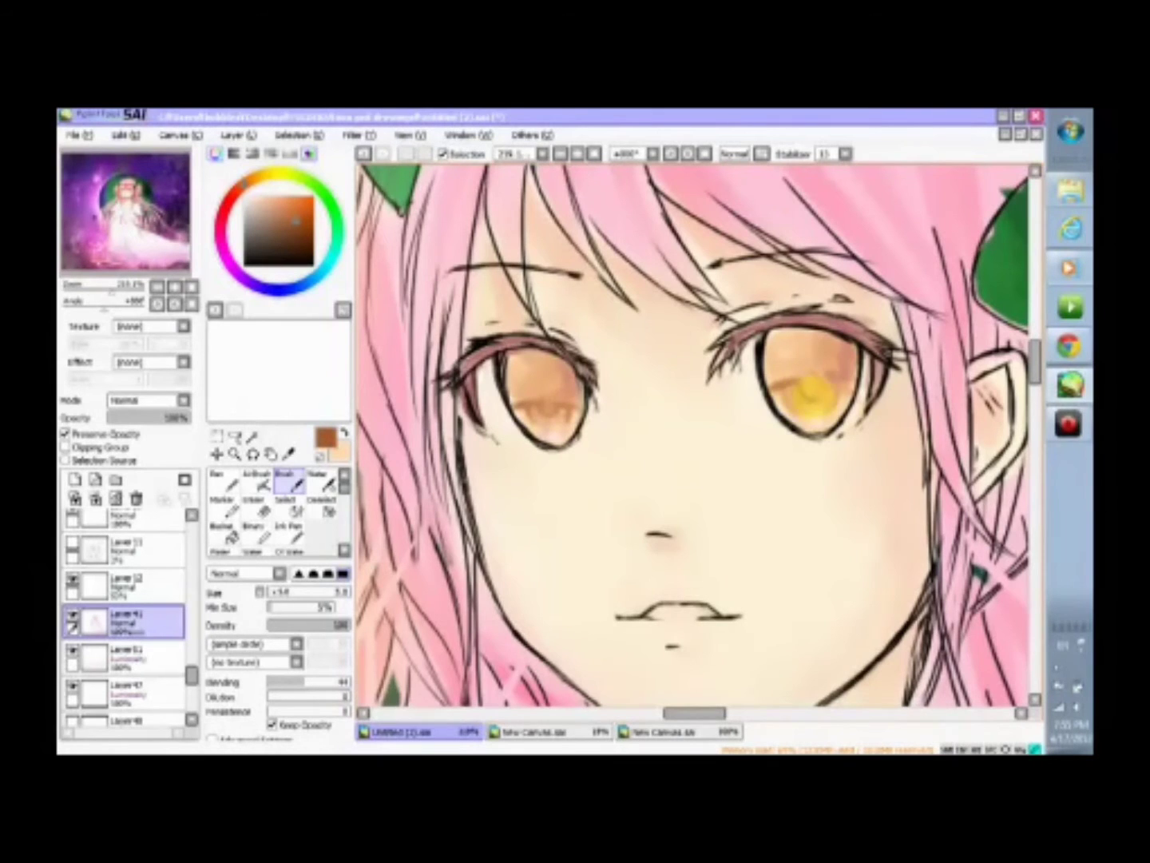
# - Shade the irises with dark brown using Pen and Brush
pyautogui.press('n')
pyautogui.keyDown('alt'); pyautogui.click(576, 432); pyautogui.keyUp('alt')
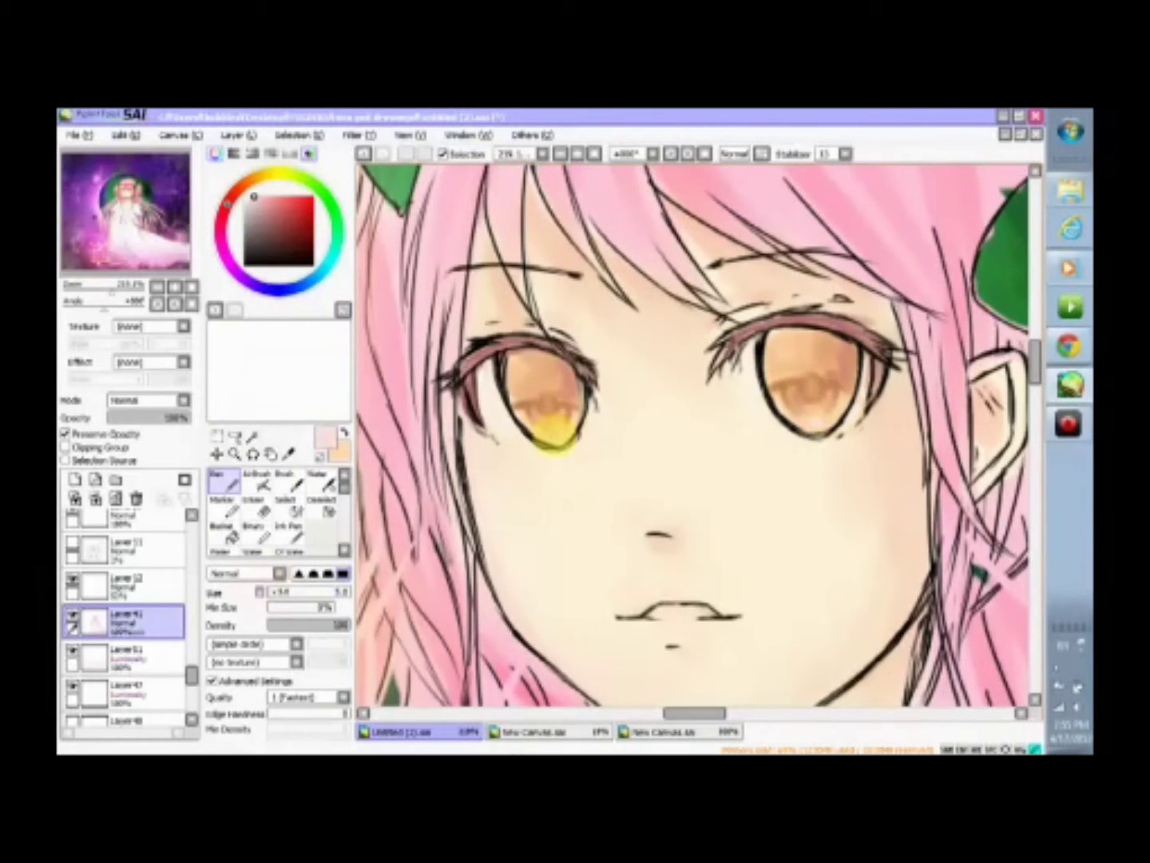
pyautogui.keyDown('alt'); pyautogui.click(508, 420); pyautogui.keyUp('alt')
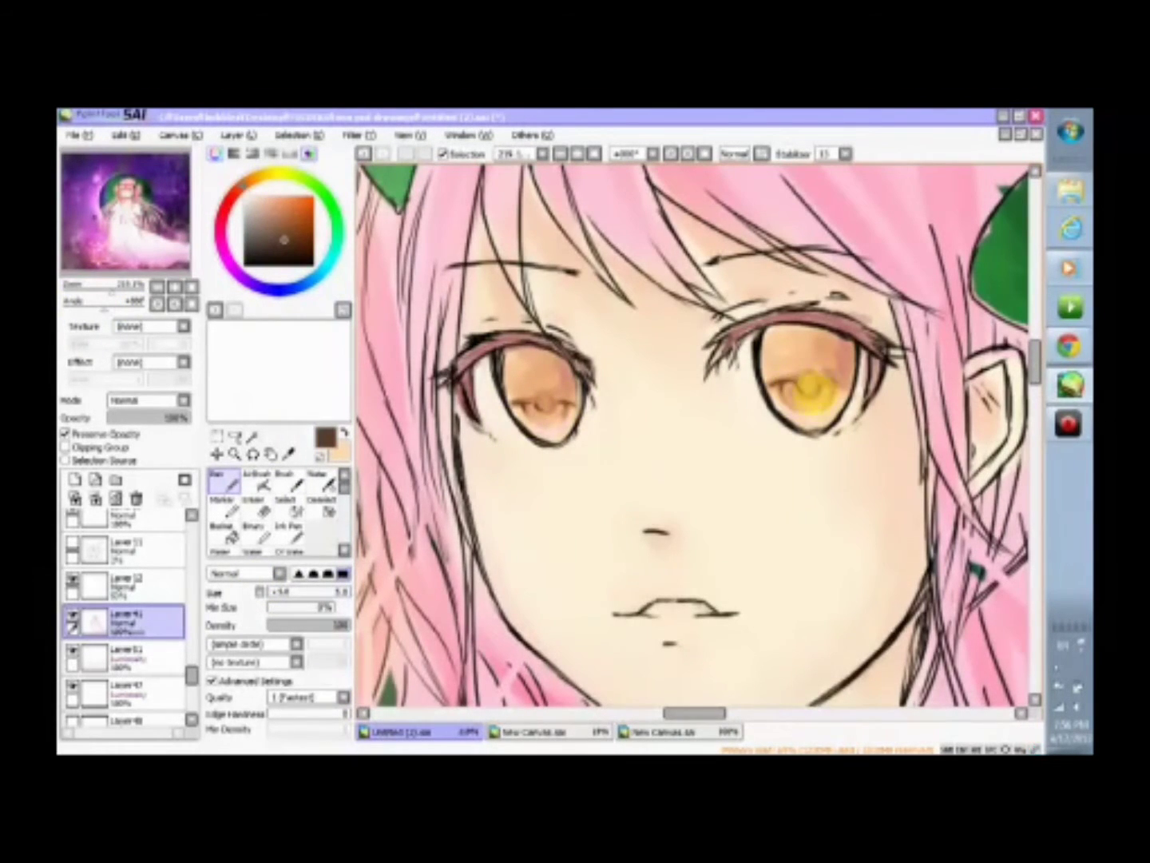
pyautogui.press('b')
pyautogui.scroll(-3, 518, 292)
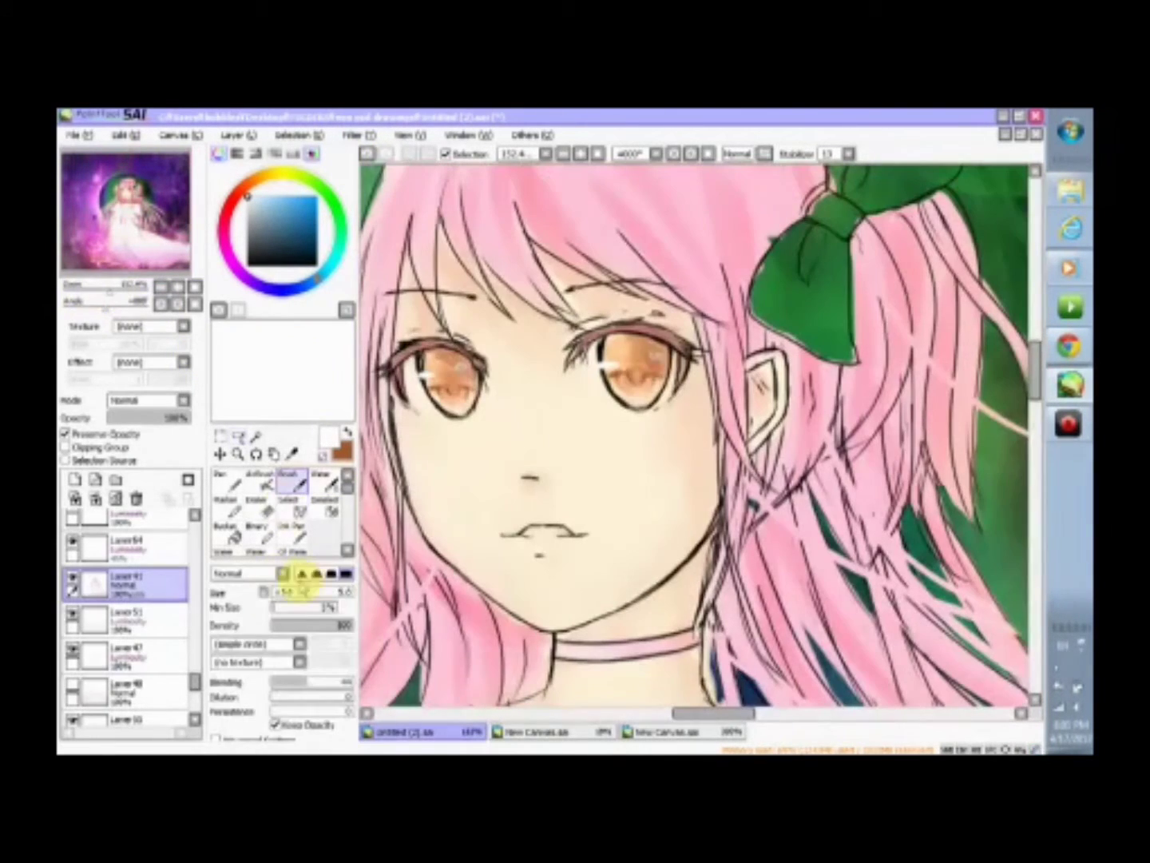
pyautogui.press('x')
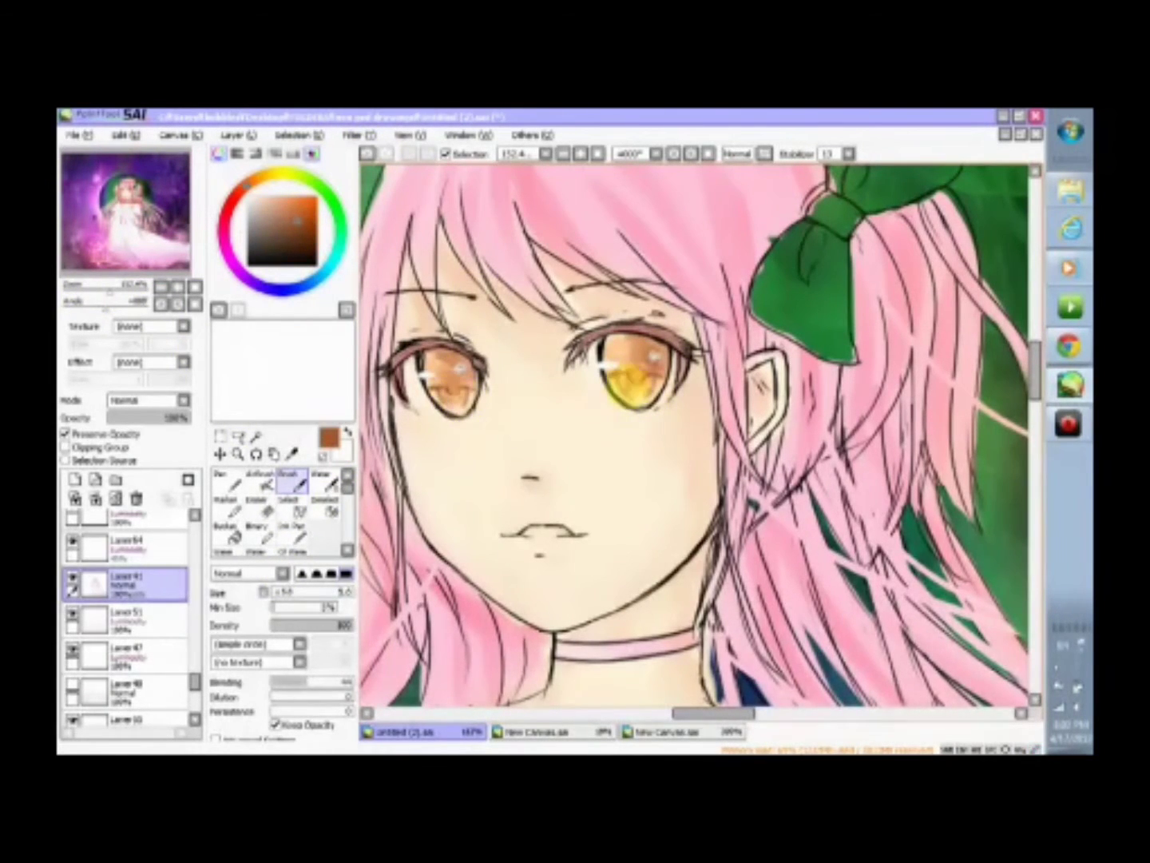
pyautogui.moveTo(109, 285); pyautogui.dragTo(76, 295)
pyautogui.click(294, 241)
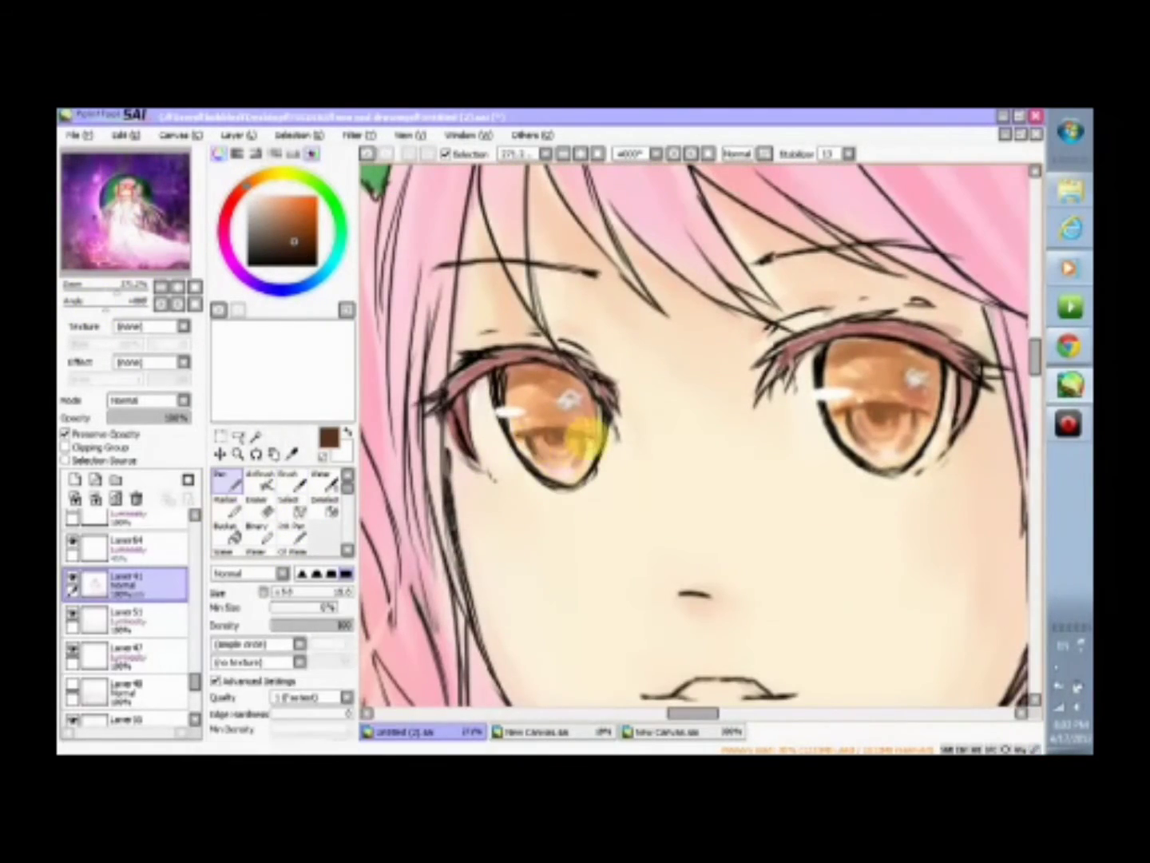
pyautogui.moveTo(112, 285); pyautogui.dragTo(88, 307)
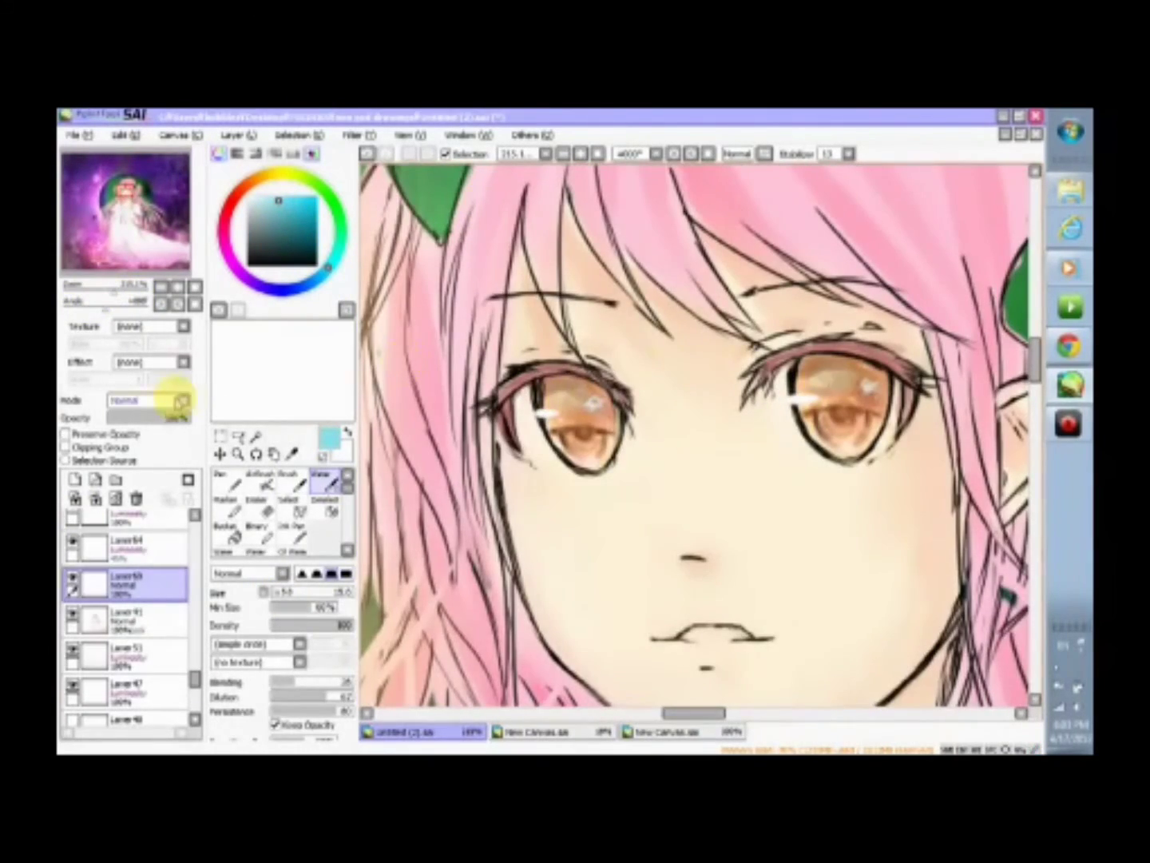
# - Add a Luminosity layer, make the brush smaller, and sample light pinks from the hair and dress
pyautogui.click(154, 400)
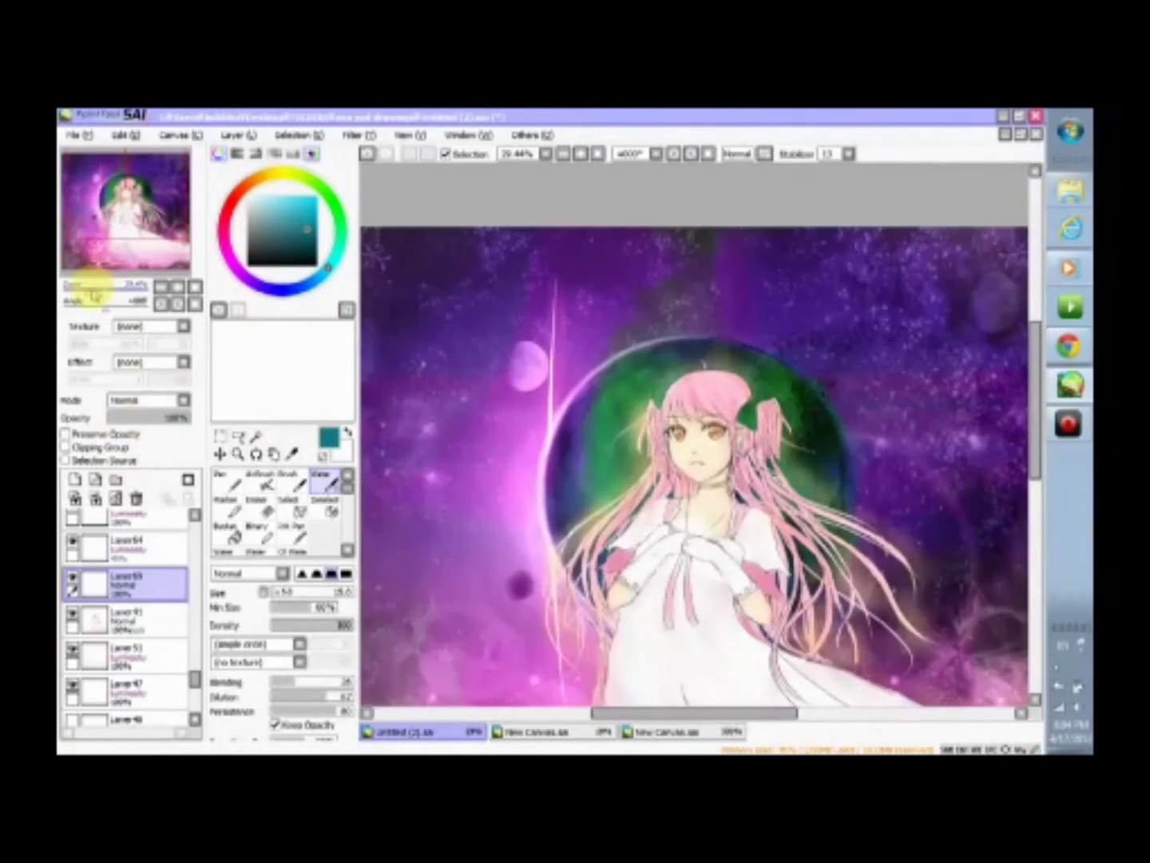
pyautogui.click(306, 229)
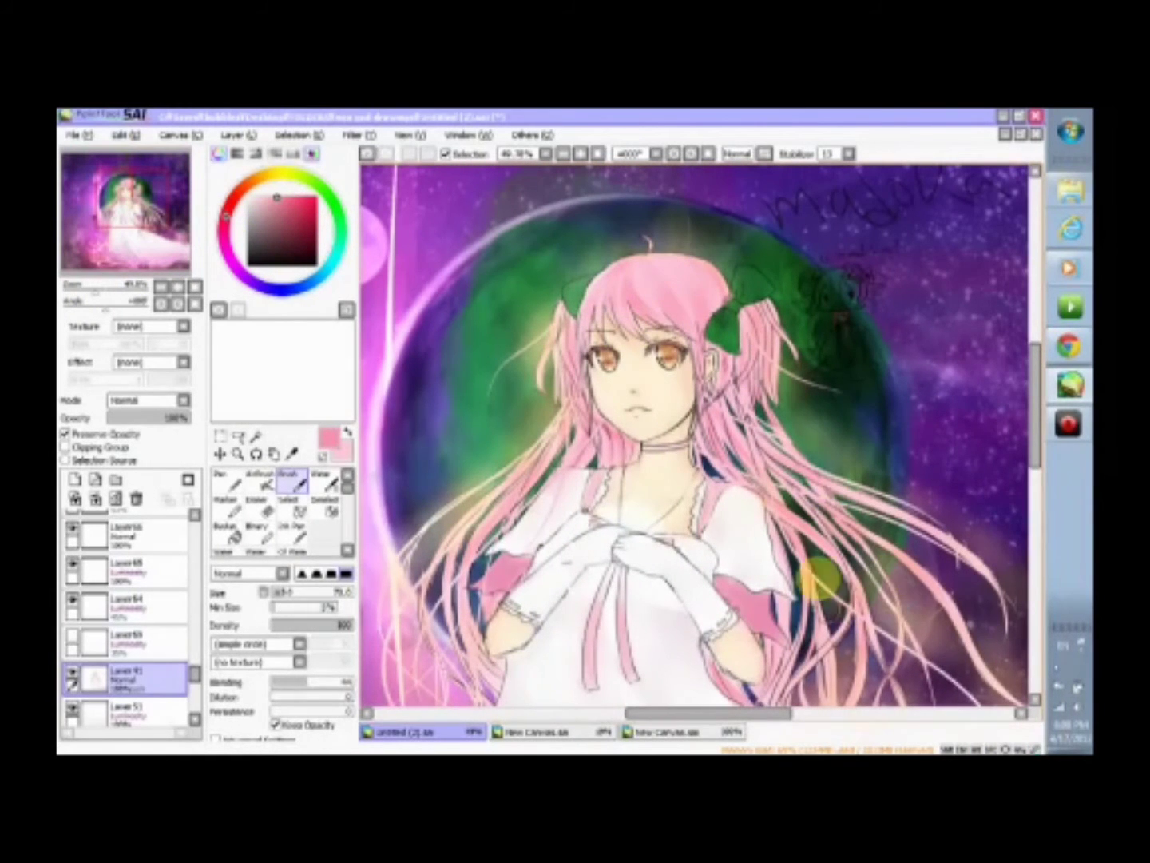
pyautogui.keyDown('alt'); pyautogui.click(822, 590); pyautogui.keyUp('alt')
pyautogui.click(282, 592)
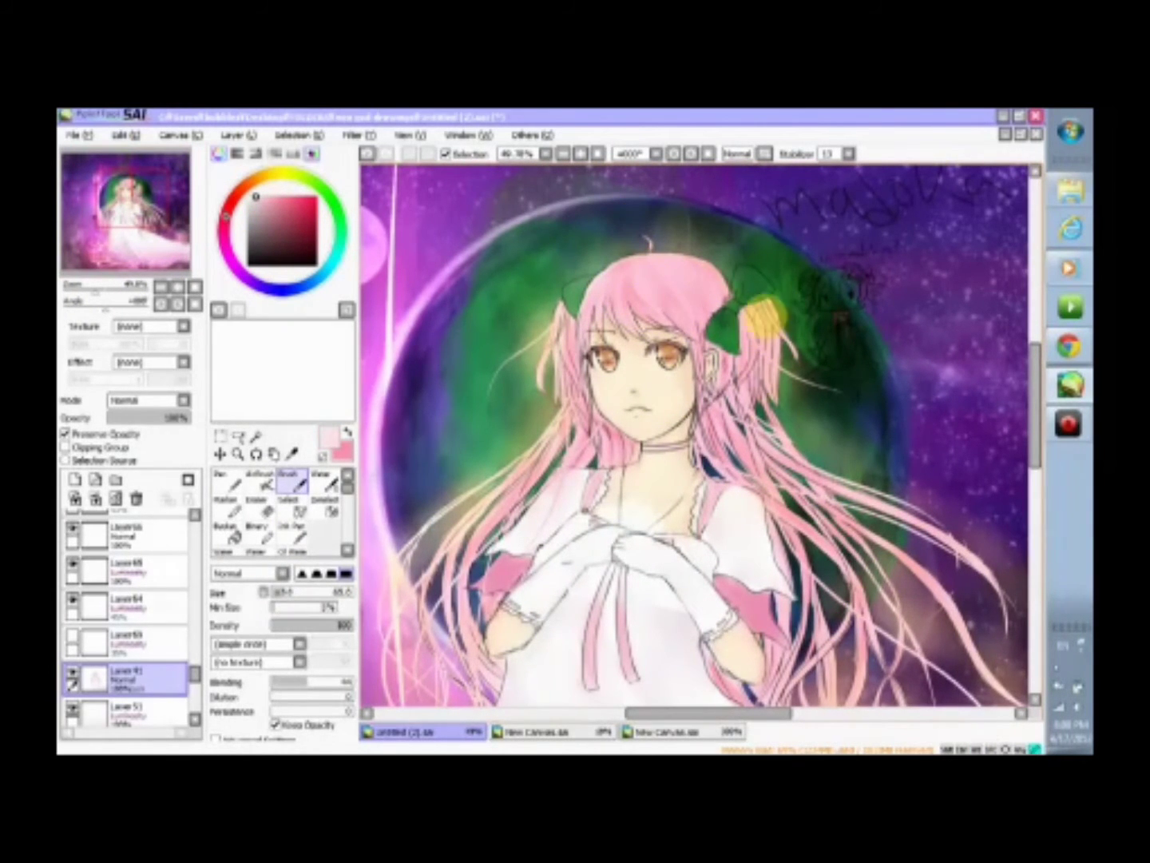
pyautogui.scroll(-3, 785, 497)
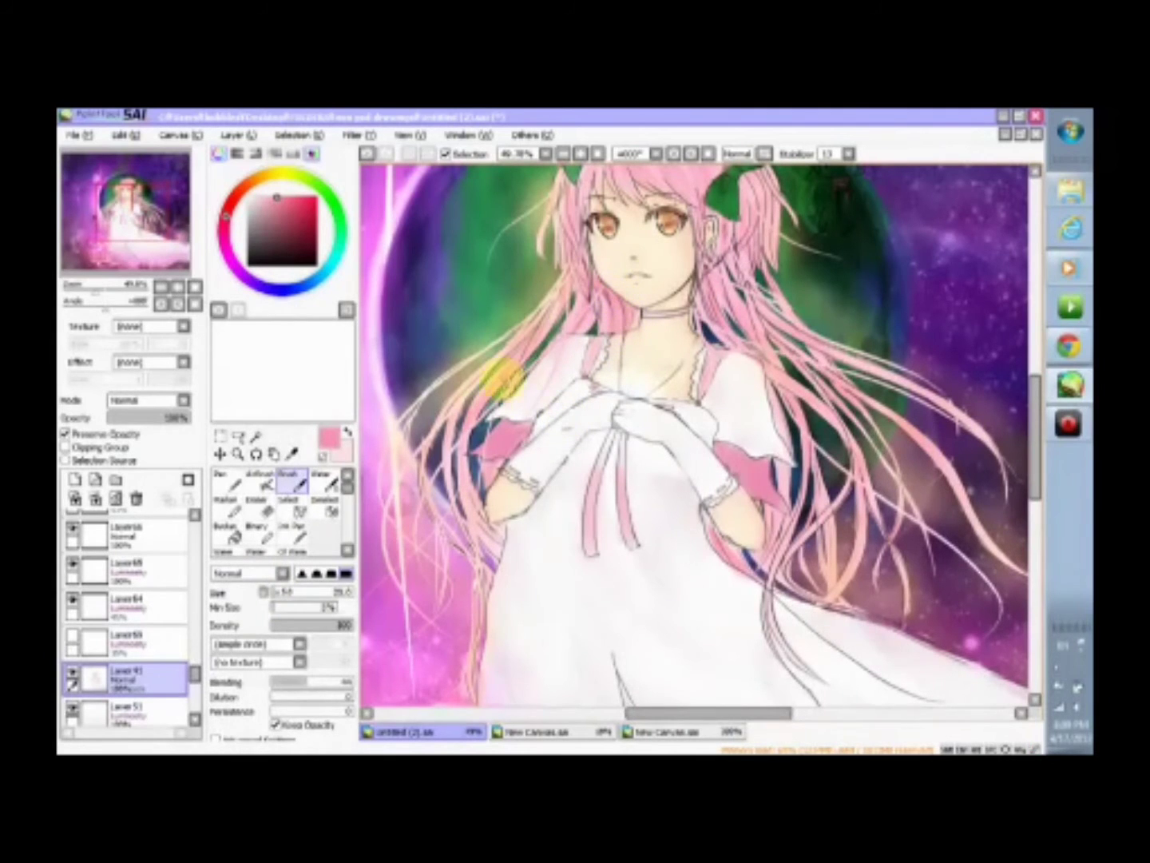
pyautogui.keyDown('alt'); pyautogui.click(507, 544); pyautogui.keyUp('alt')
pyautogui.moveTo(89, 289); pyautogui.dragTo(103, 289)
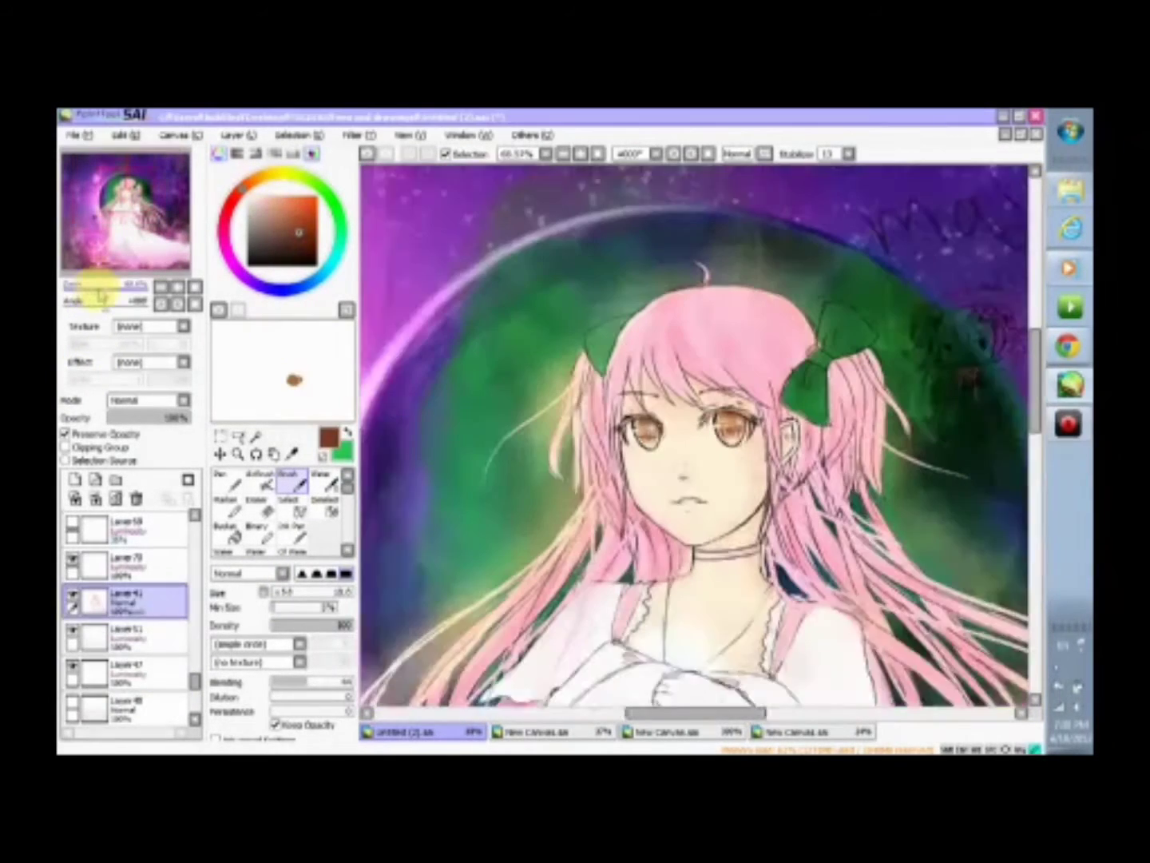
# - Test orange on the scratch pad, sample the chin's skin tone, and choose a hair pink
pyautogui.keyDown('alt'); pyautogui.click(640, 375); pyautogui.keyUp('alt')
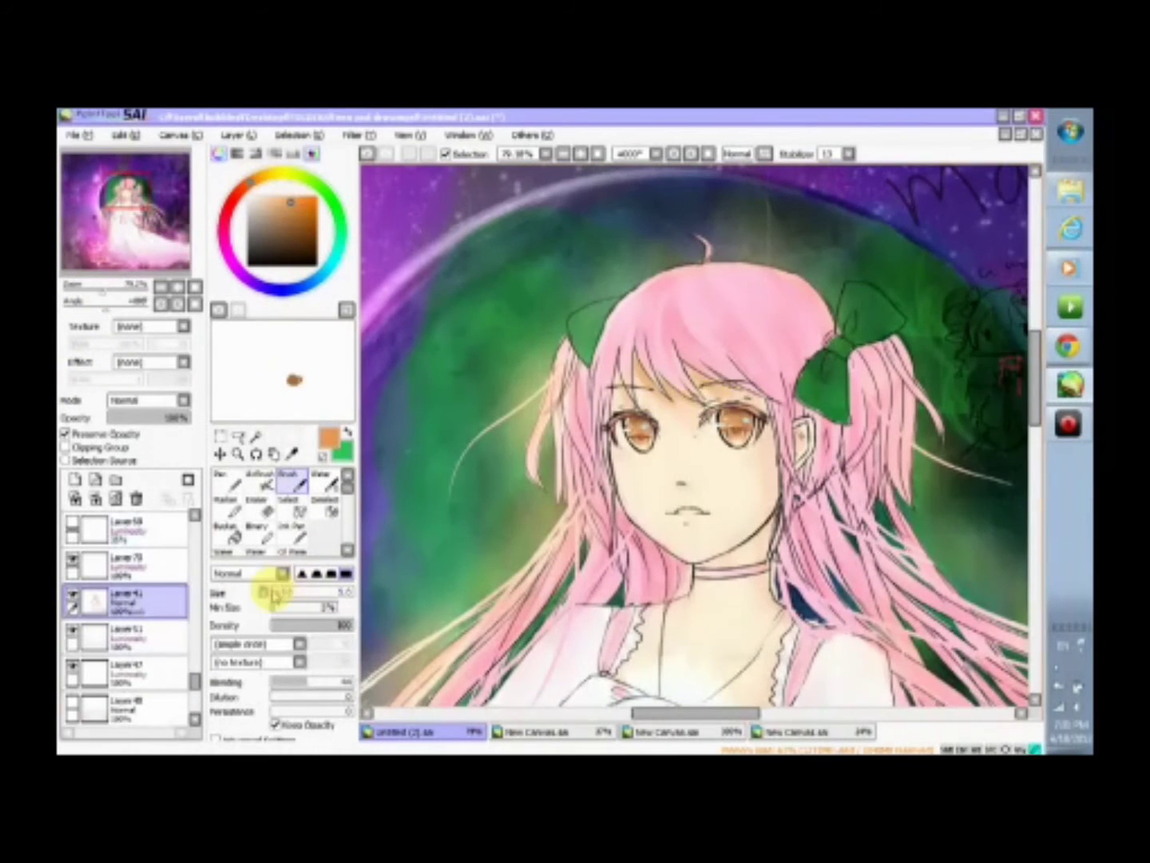
pyautogui.click(245, 356)
pyautogui.keyDown('alt'); pyautogui.click(669, 545); pyautogui.keyUp('alt')
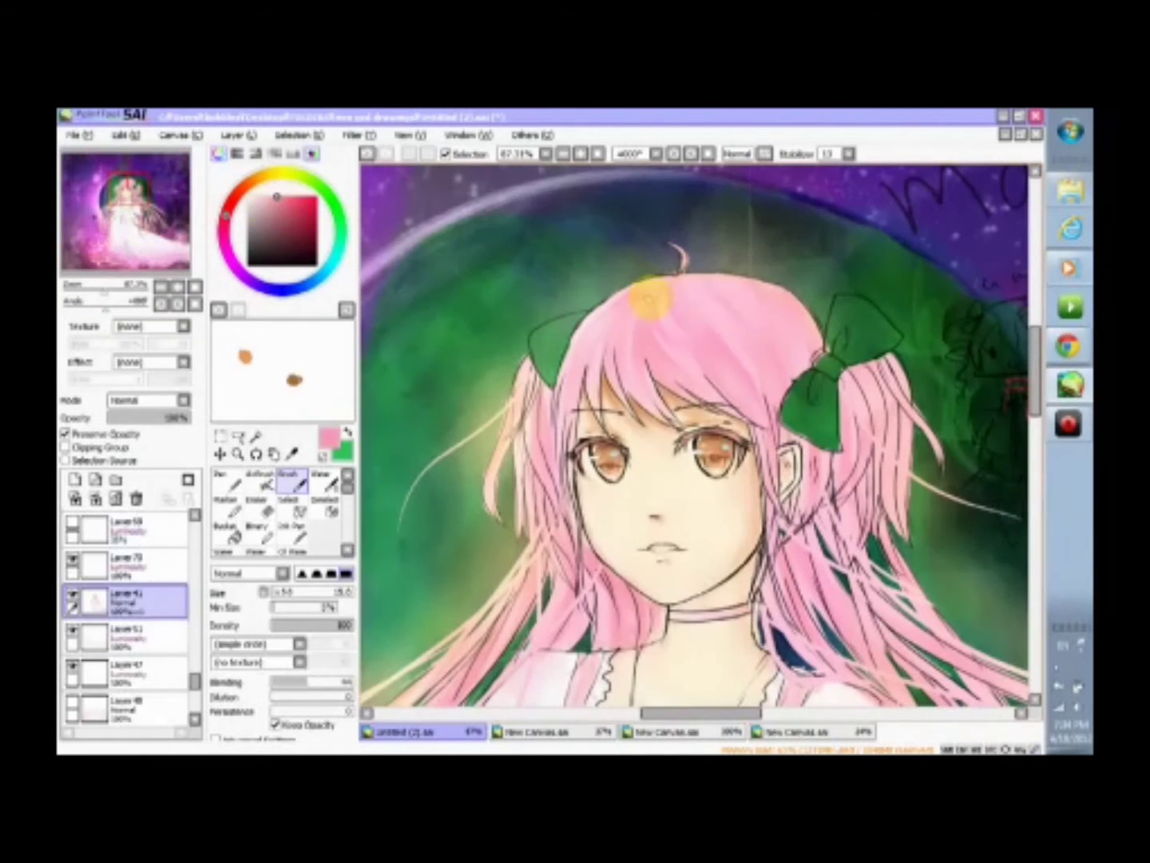
pyautogui.scroll(-3, 595, 461)
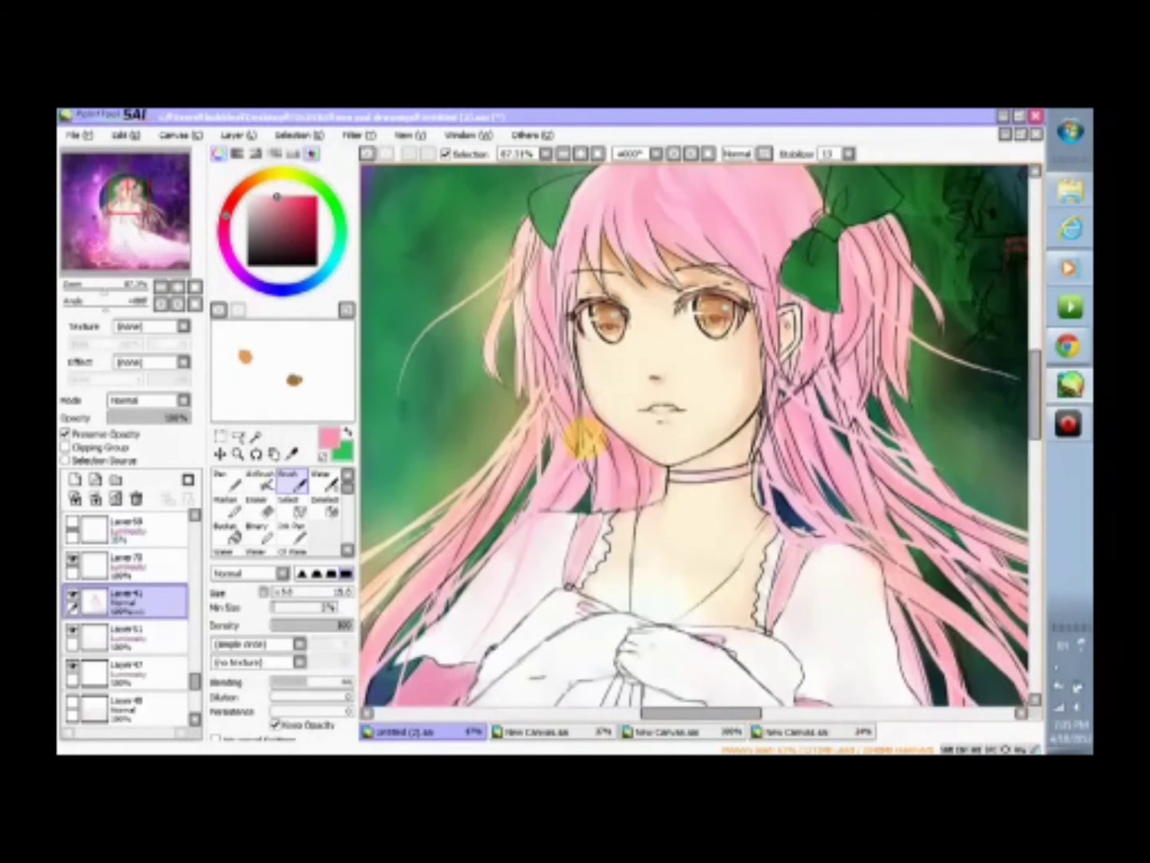
pyautogui.keyDown('alt'); pyautogui.click(561, 432); pyautogui.keyUp('alt')
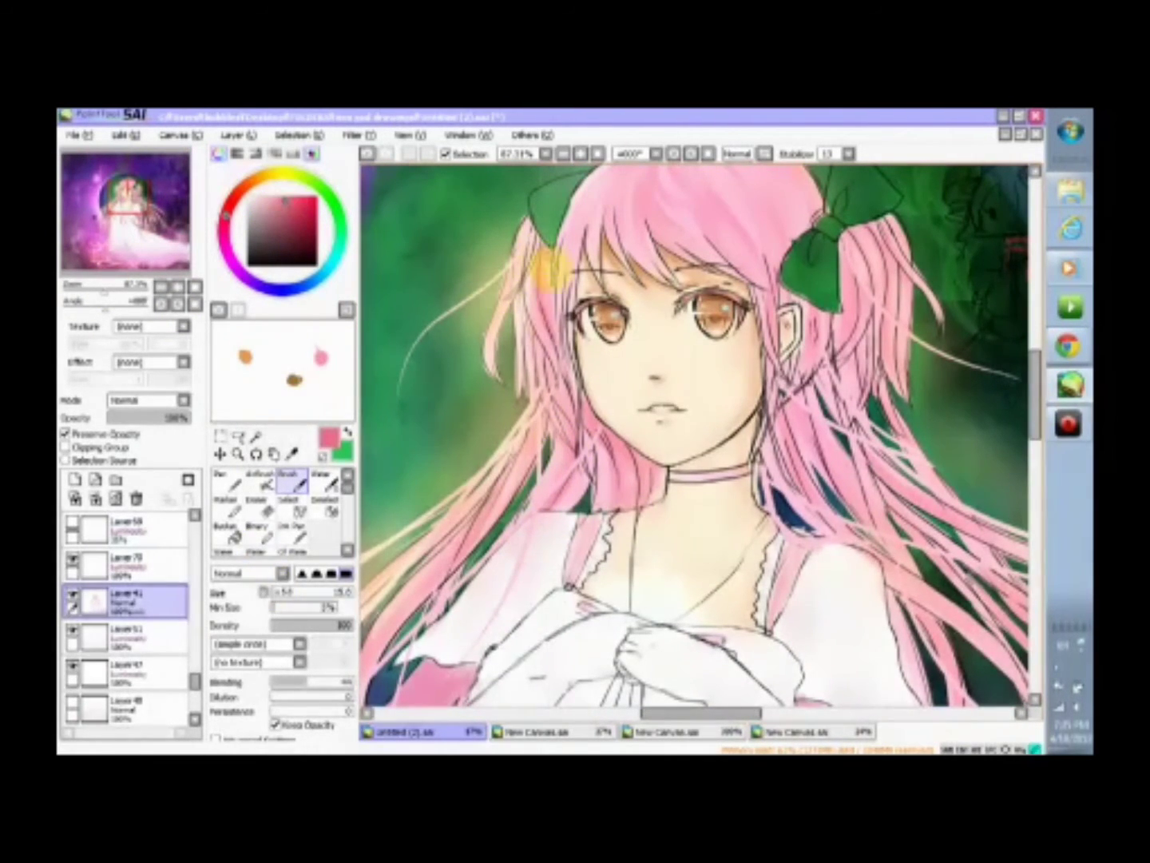
pyautogui.scroll(3, 695, 435)
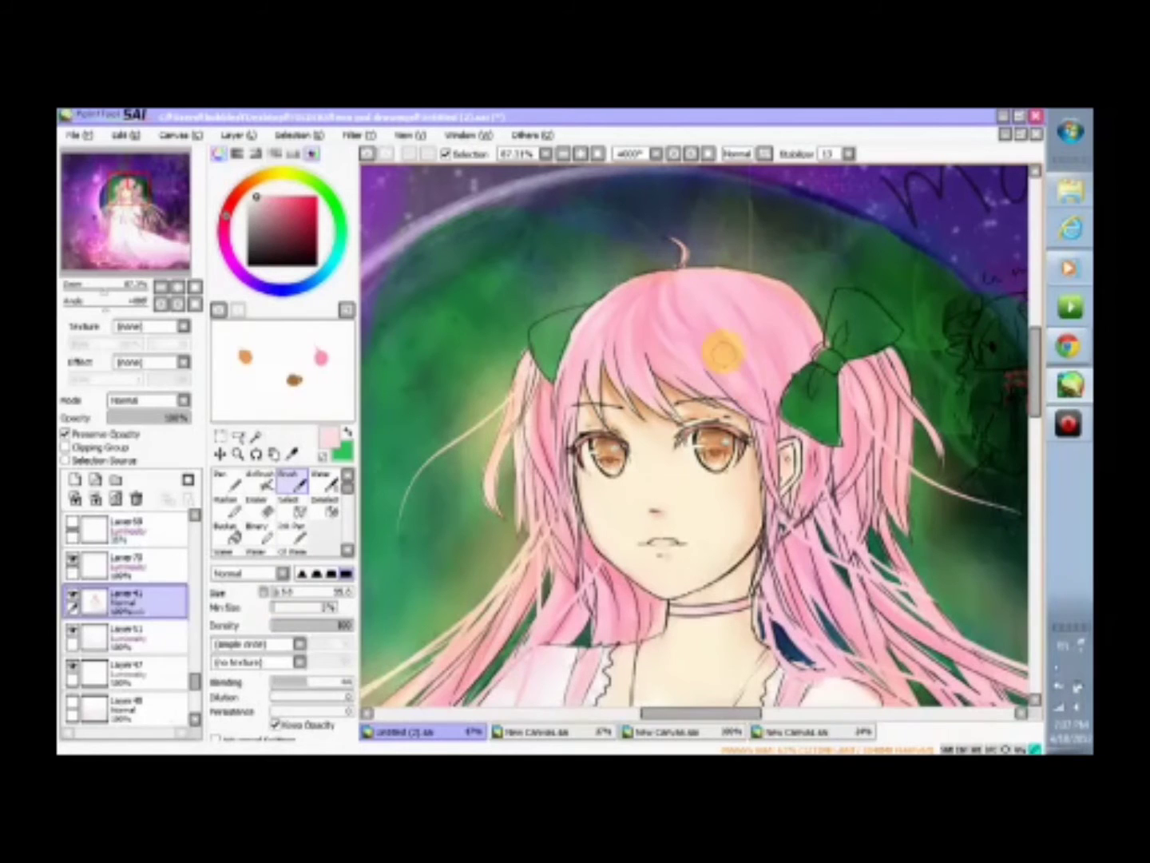
pyautogui.scroll(-8, 807, 388)
pyautogui.hscroll(3, 879, 447)
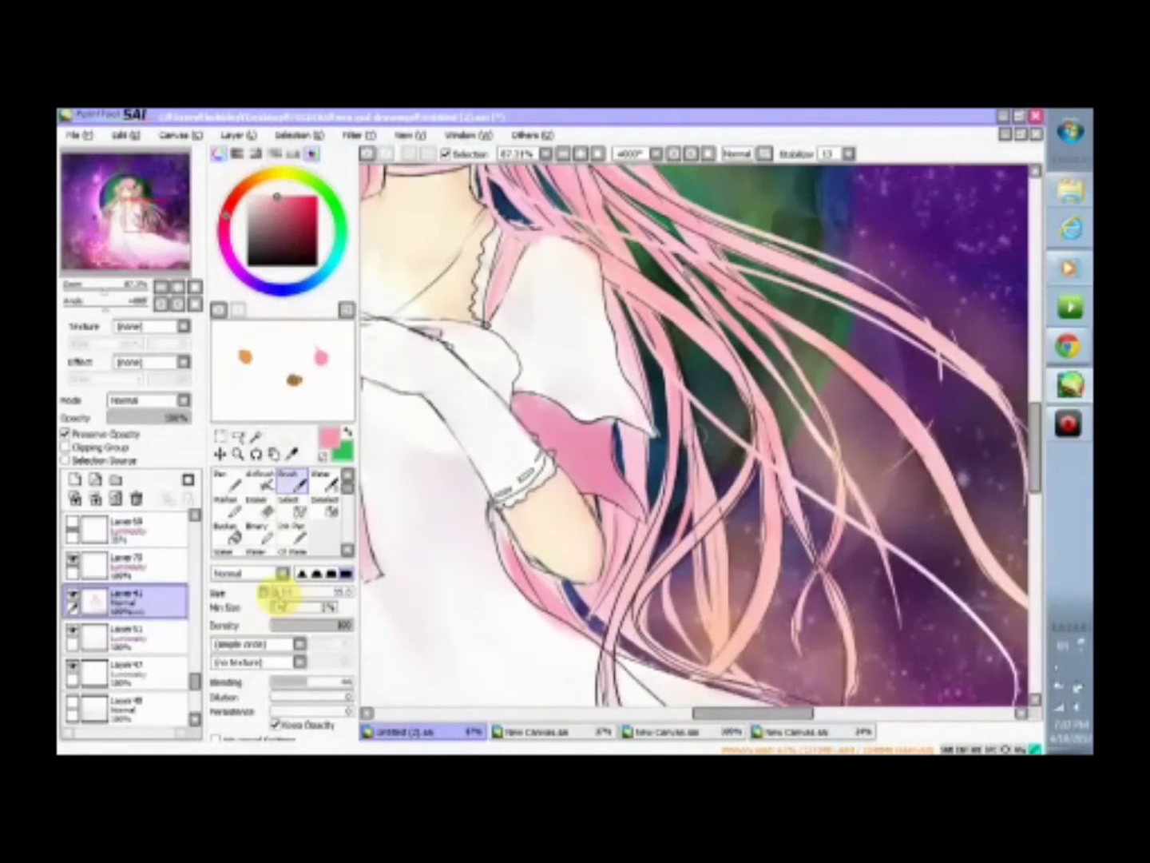
pyautogui.scroll(5, 839, 432)
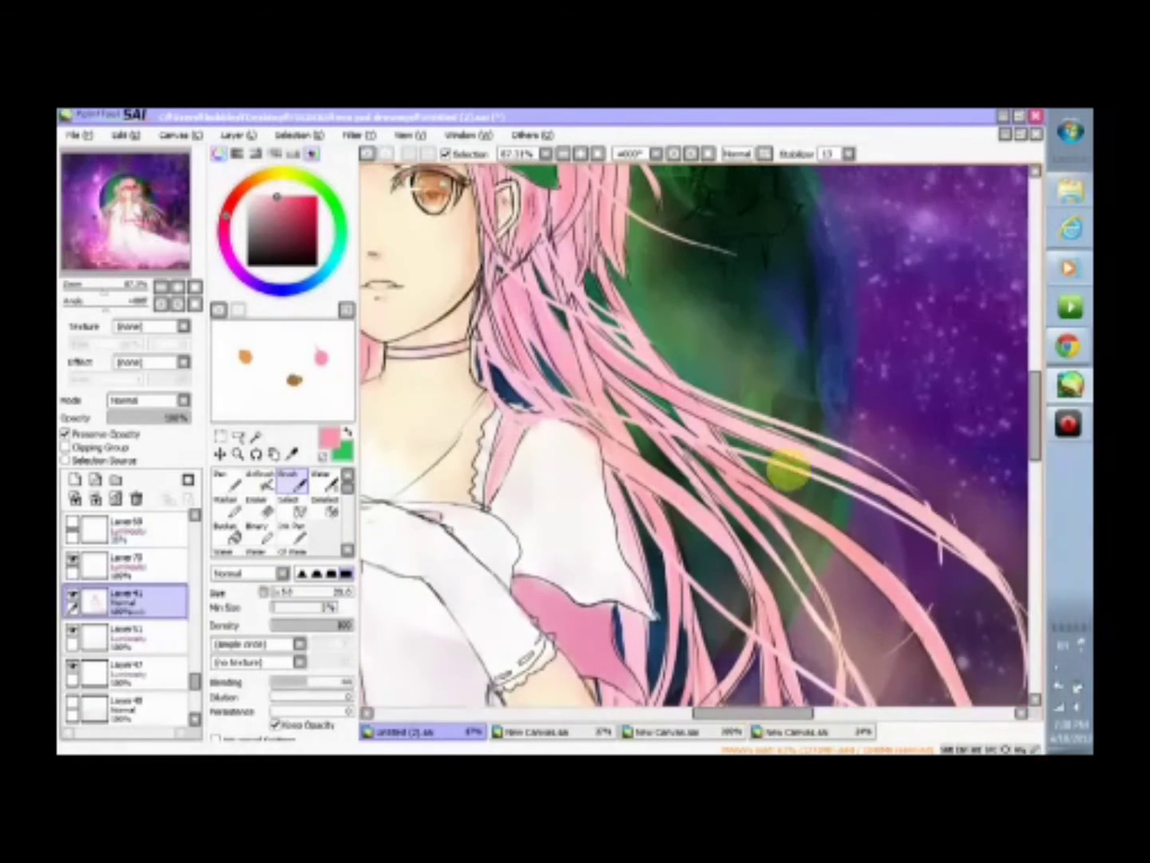
pyautogui.moveTo(104, 293)
pyautogui.mouseDown()
pyautogui.moveTo(79, 293)
pyautogui.moveTo(112, 293)
pyautogui.mouseUp()
# - Erase on another layer, then paint lighter pink strands and warm glow into the hair
pyautogui.click(72, 615)
pyautogui.scroll(3, 128, 623)
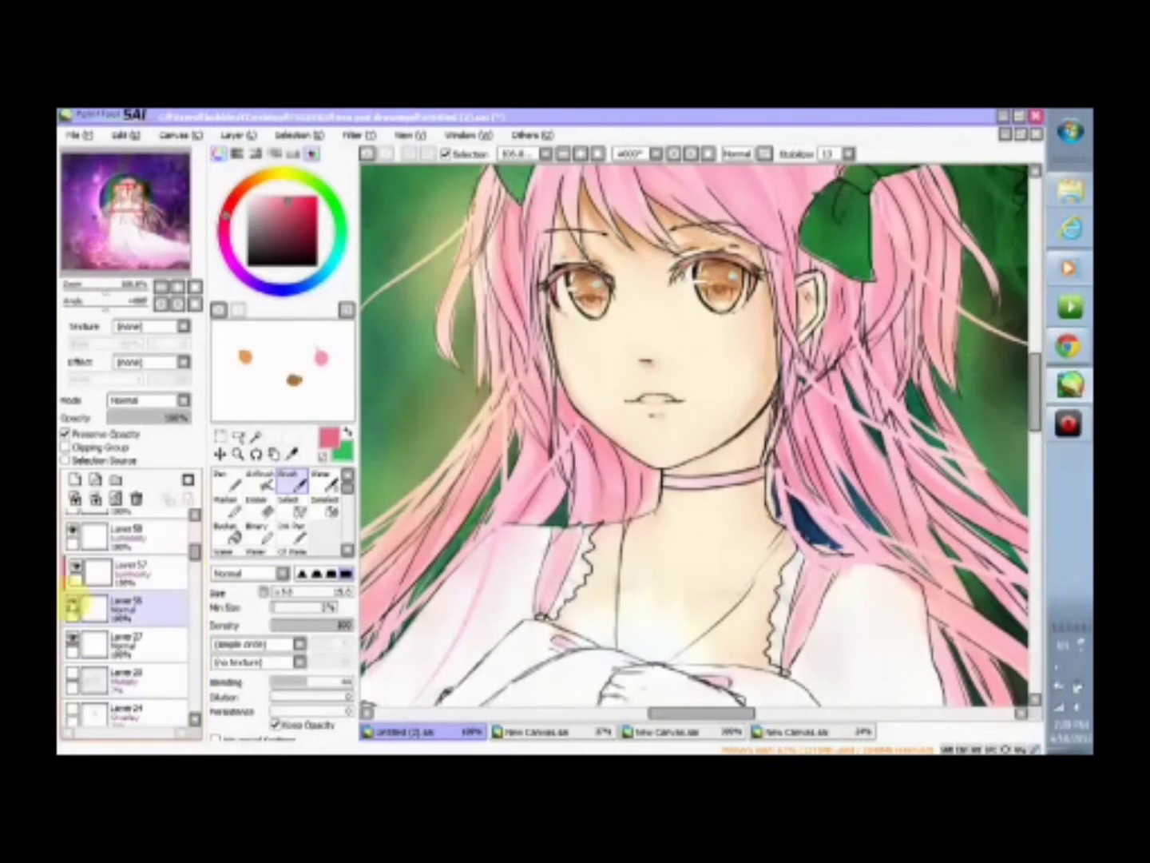
pyautogui.click(103, 607)
pyautogui.press('e')
pyautogui.click(104, 591)
pyautogui.click(294, 484)
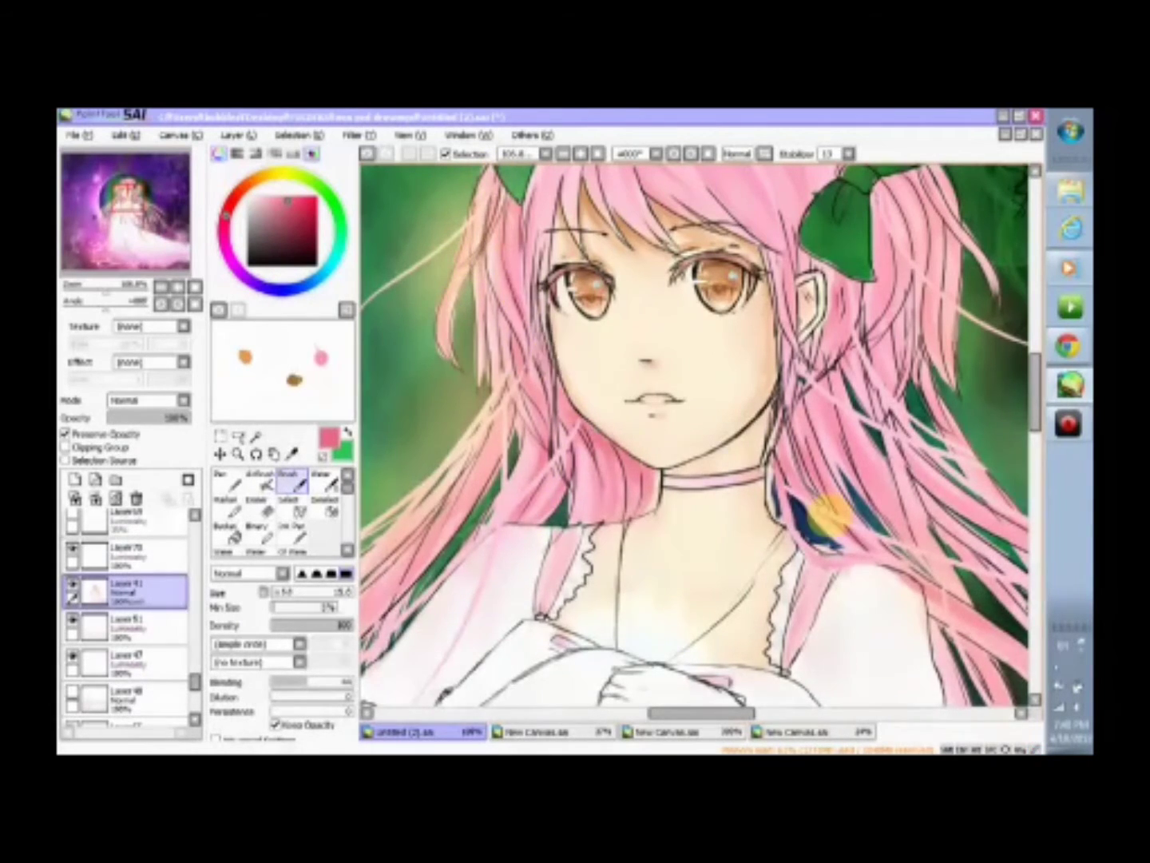
pyautogui.scroll(-4, 823, 501)
pyautogui.scroll(4, 639, 447)
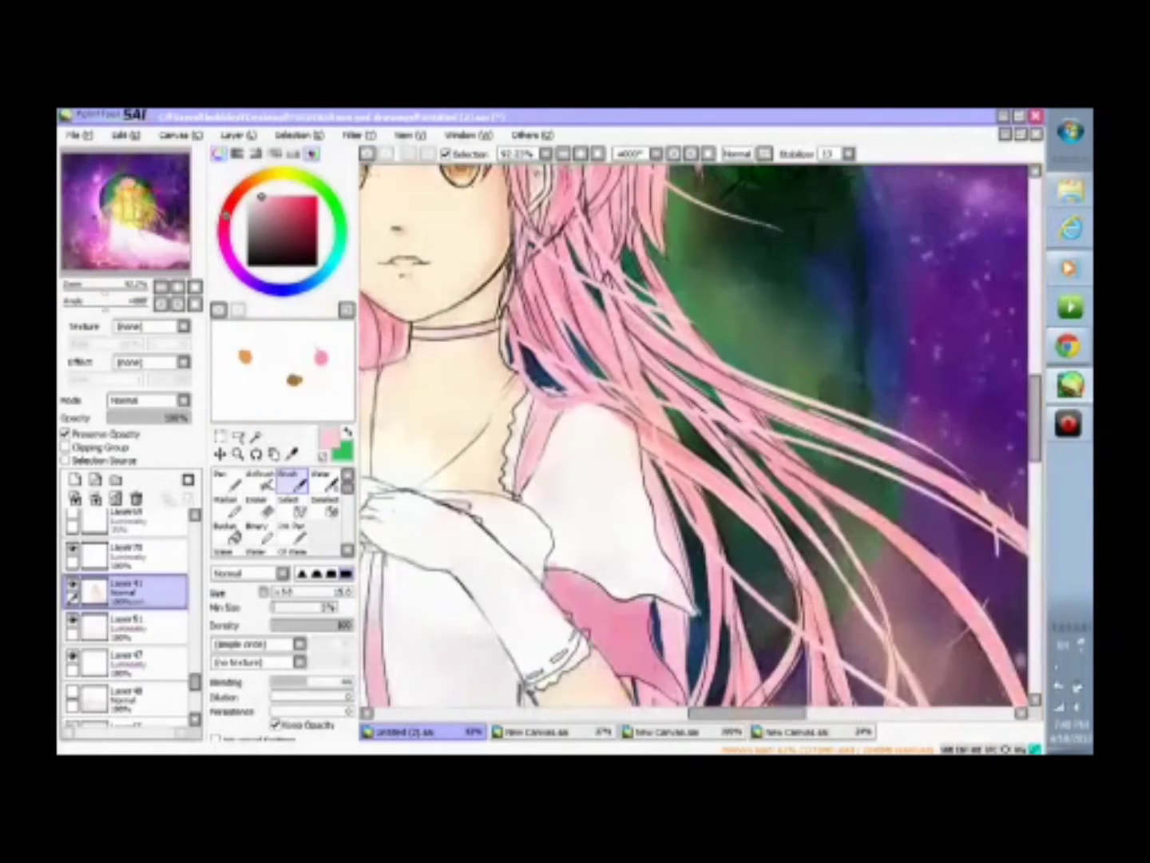
pyautogui.moveTo(855, 487); pyautogui.dragTo(599, 340)
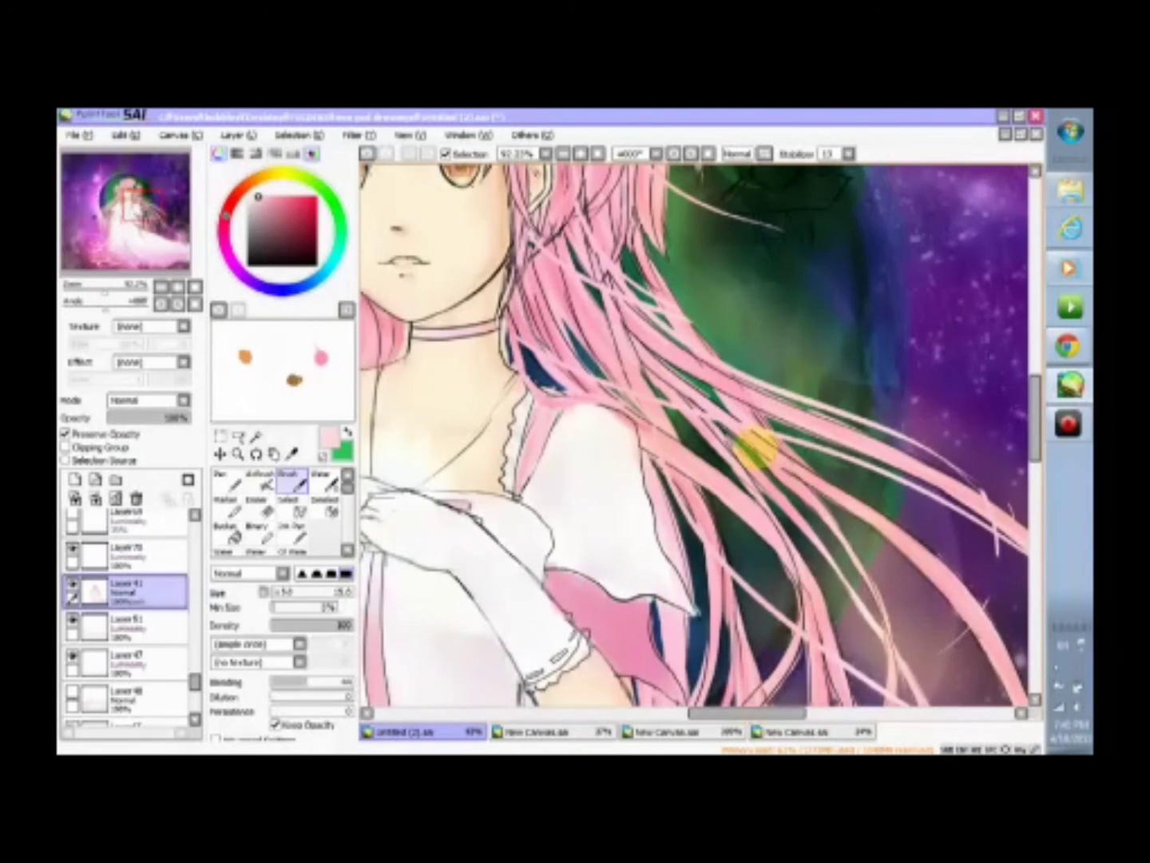
pyautogui.scroll(-5, 590, 320)
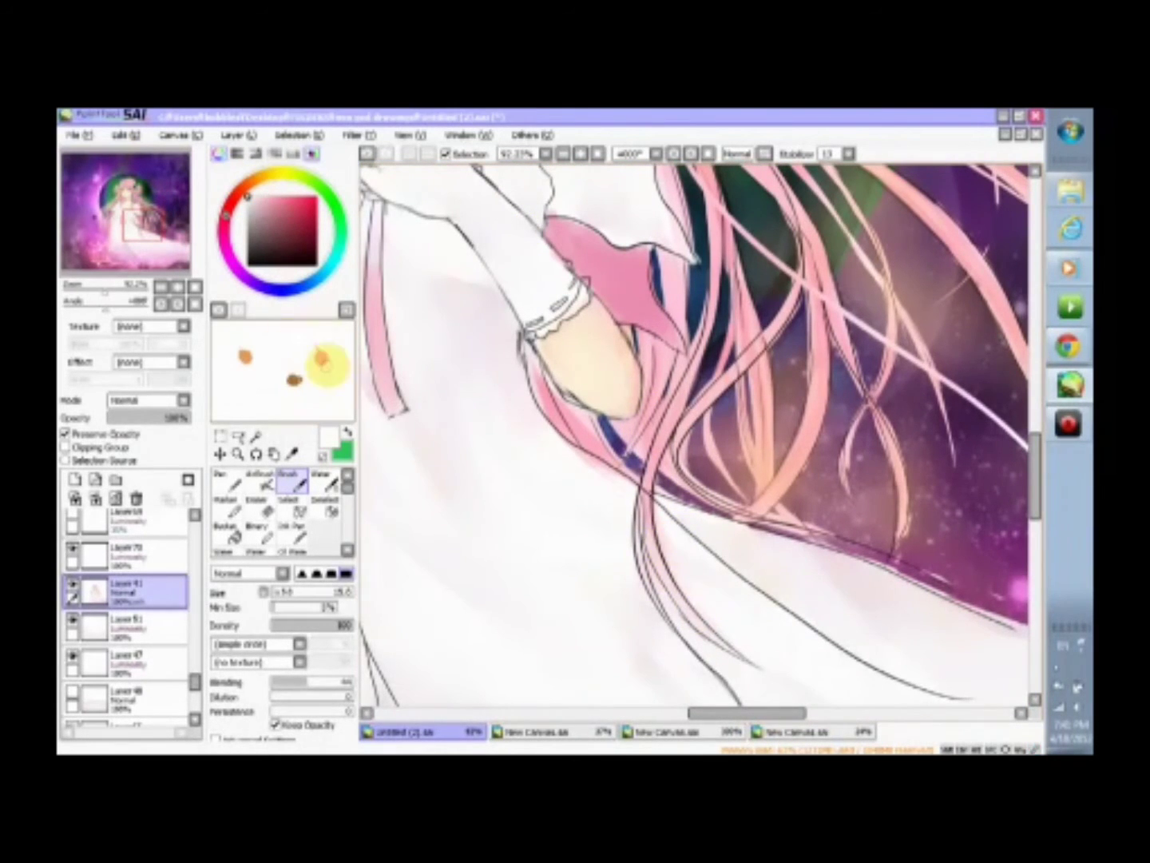
pyautogui.scroll(-5, 514, 521)
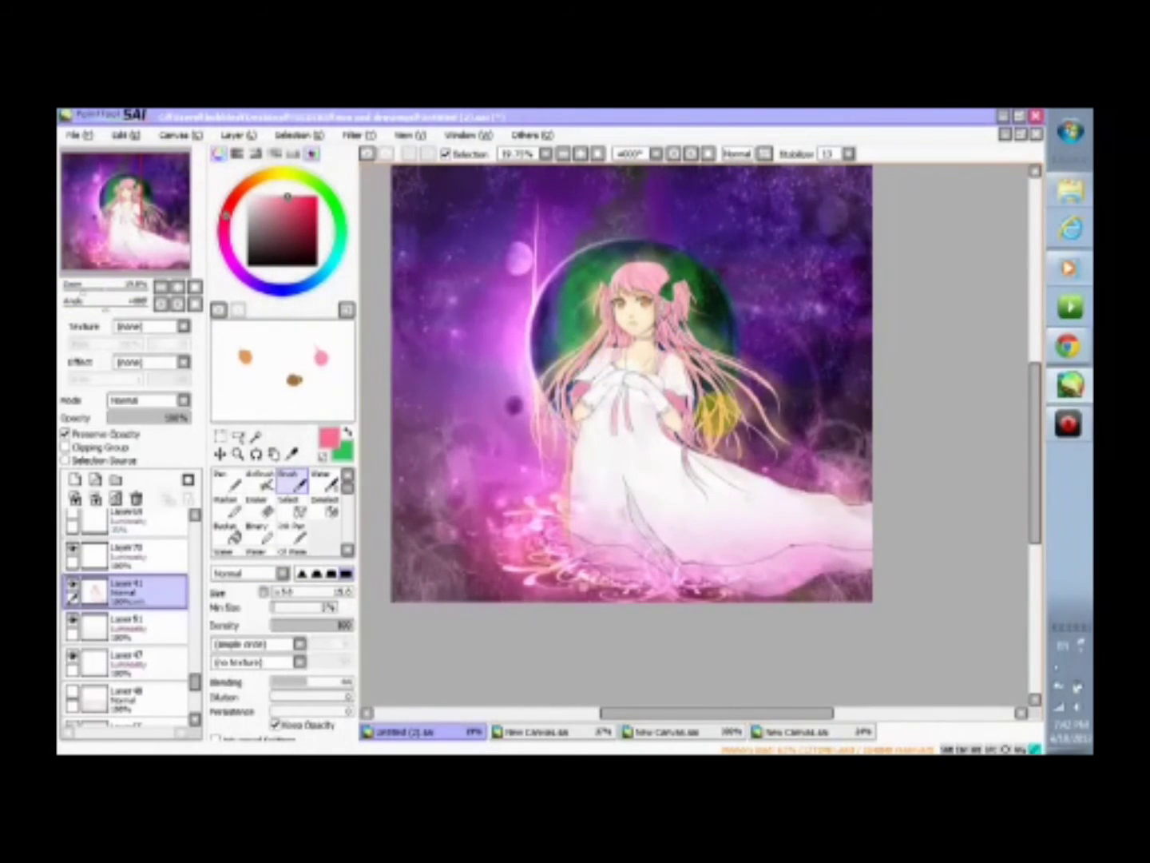
pyautogui.scroll(4, 695, 351)
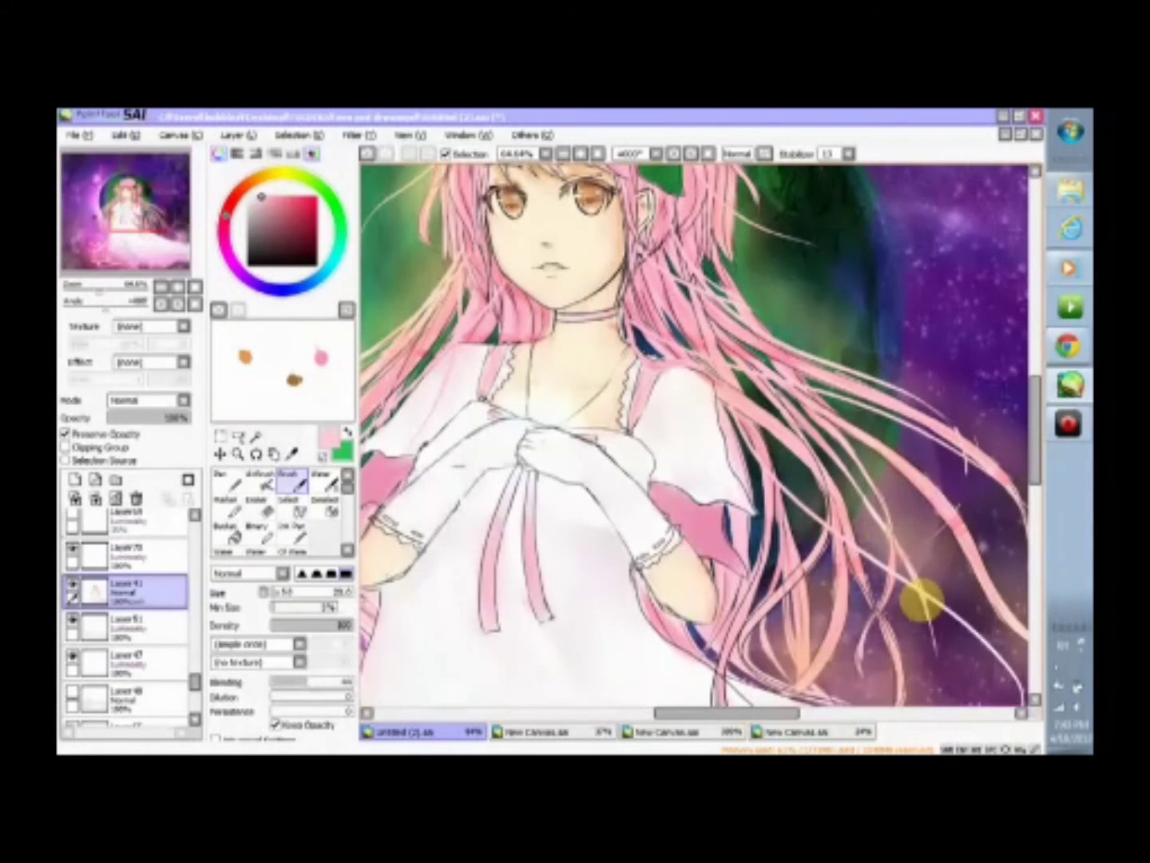
# - Sample the glove's grey and dress's white, then blend their shading with the Water tool
pyautogui.keyDown('alt'); pyautogui.click(598, 277); pyautogui.keyUp('alt')
pyautogui.moveTo(100, 284)
pyautogui.mouseDown()
pyautogui.moveTo(77, 290)
pyautogui.moveTo(102, 285)
pyautogui.mouseUp()
pyautogui.keyDown('alt'); pyautogui.click(583, 489); pyautogui.keyUp('alt')
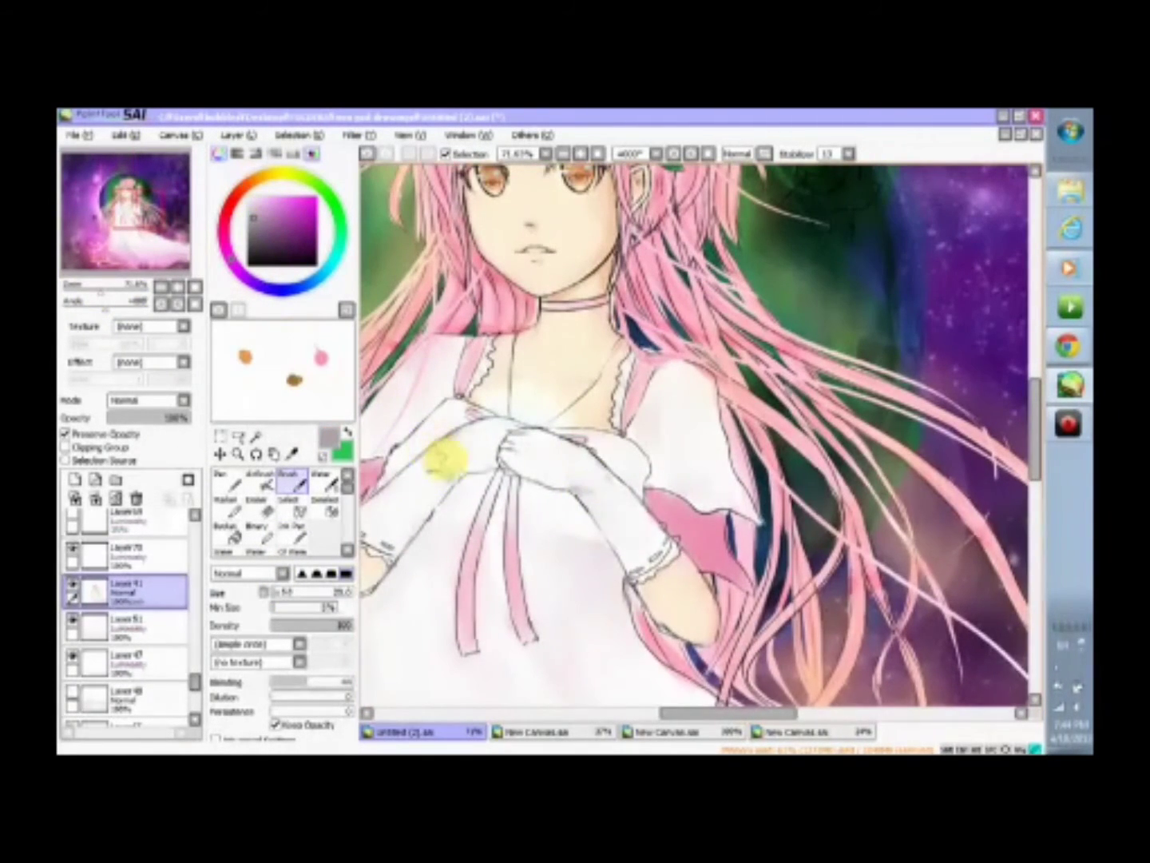
pyautogui.scroll(-2, 635, 574)
pyautogui.keyDown('alt'); pyautogui.click(652, 477); pyautogui.keyUp('alt')
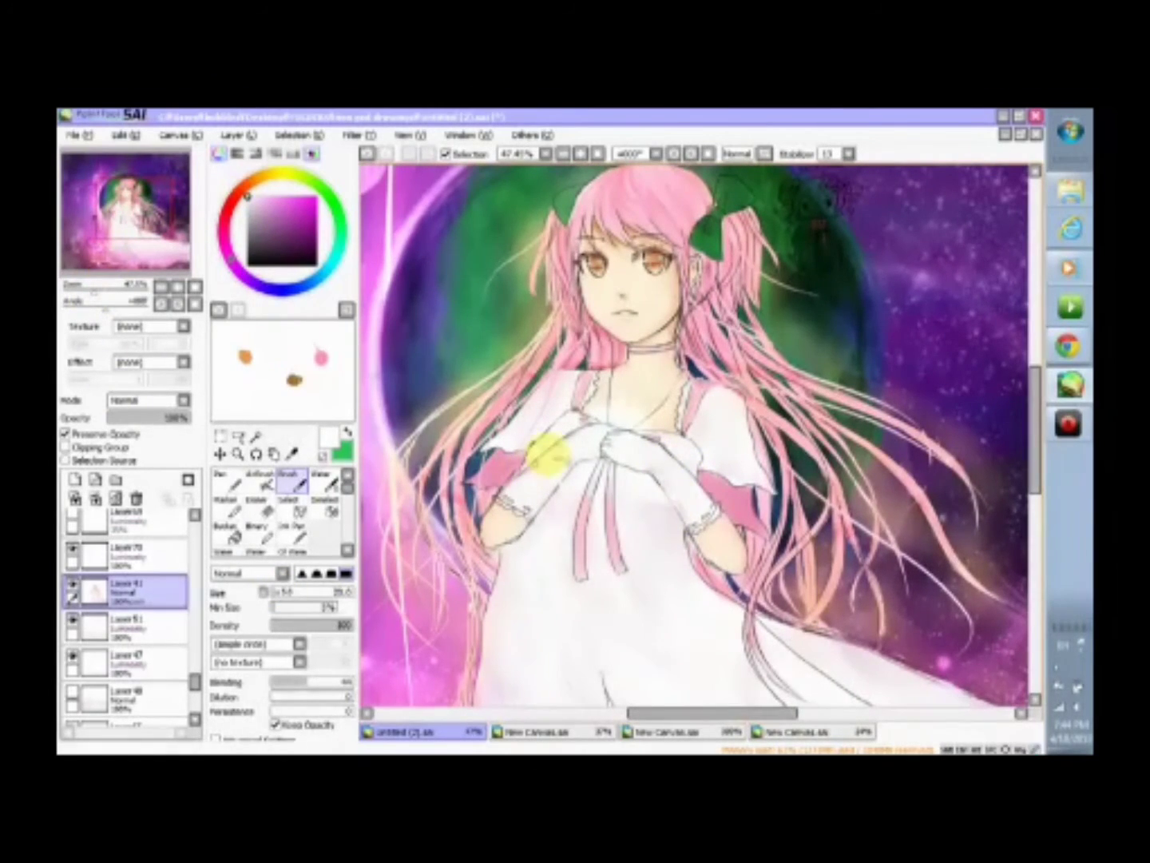
pyautogui.press('a')
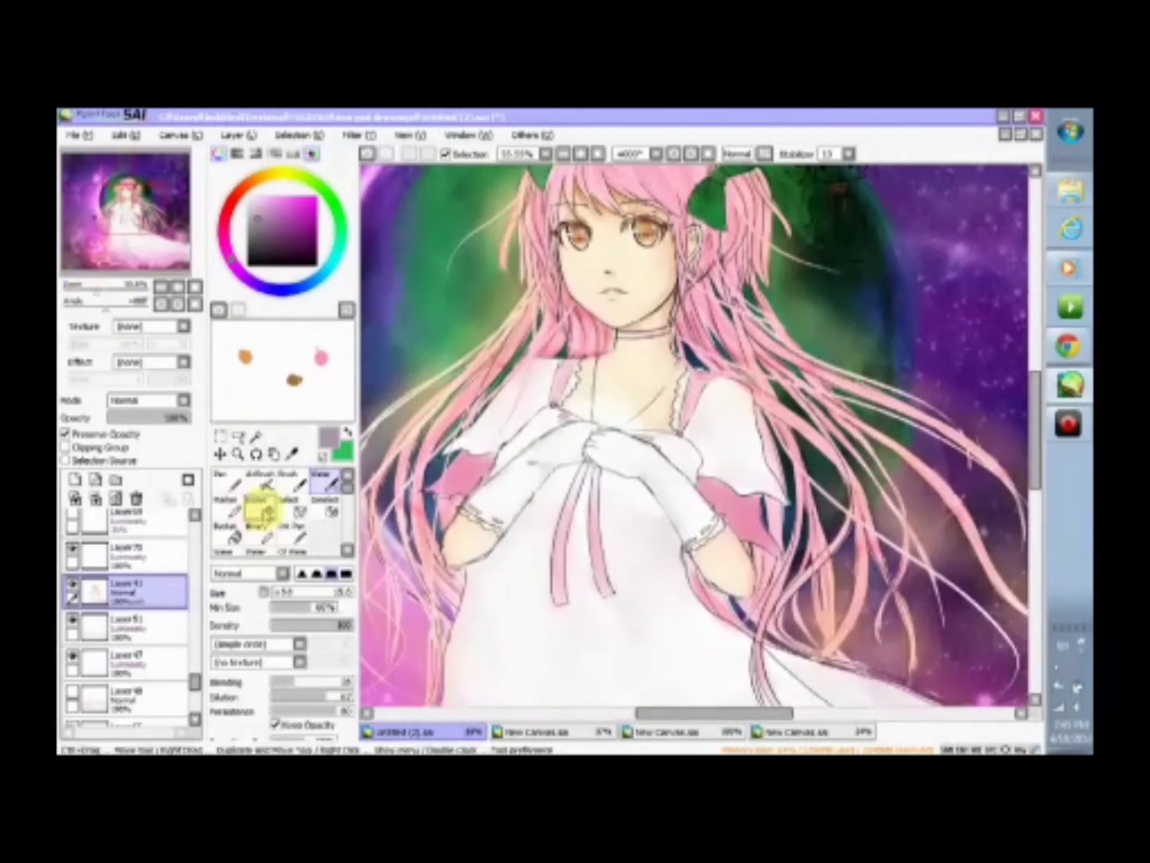
pyautogui.click(289, 481)
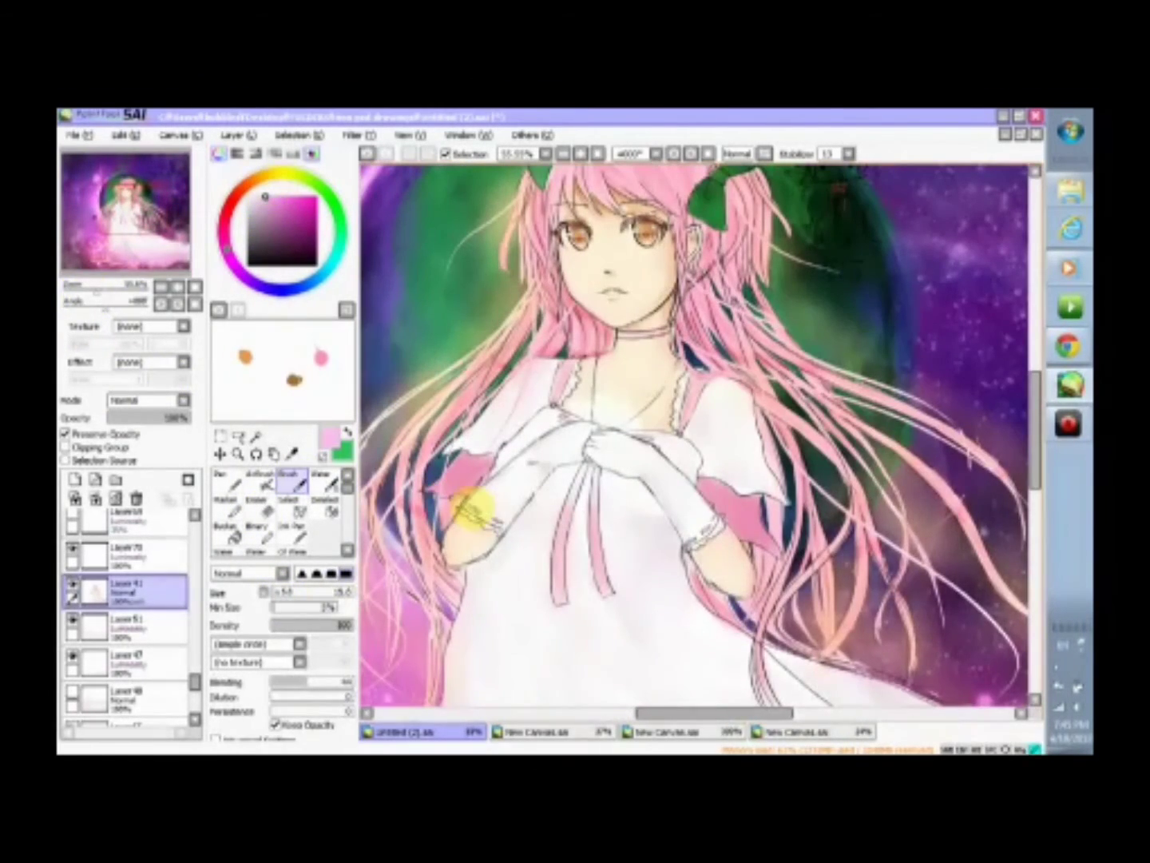
pyautogui.scroll(-1, 768, 369)
pyautogui.scroll(2, 768, 369)
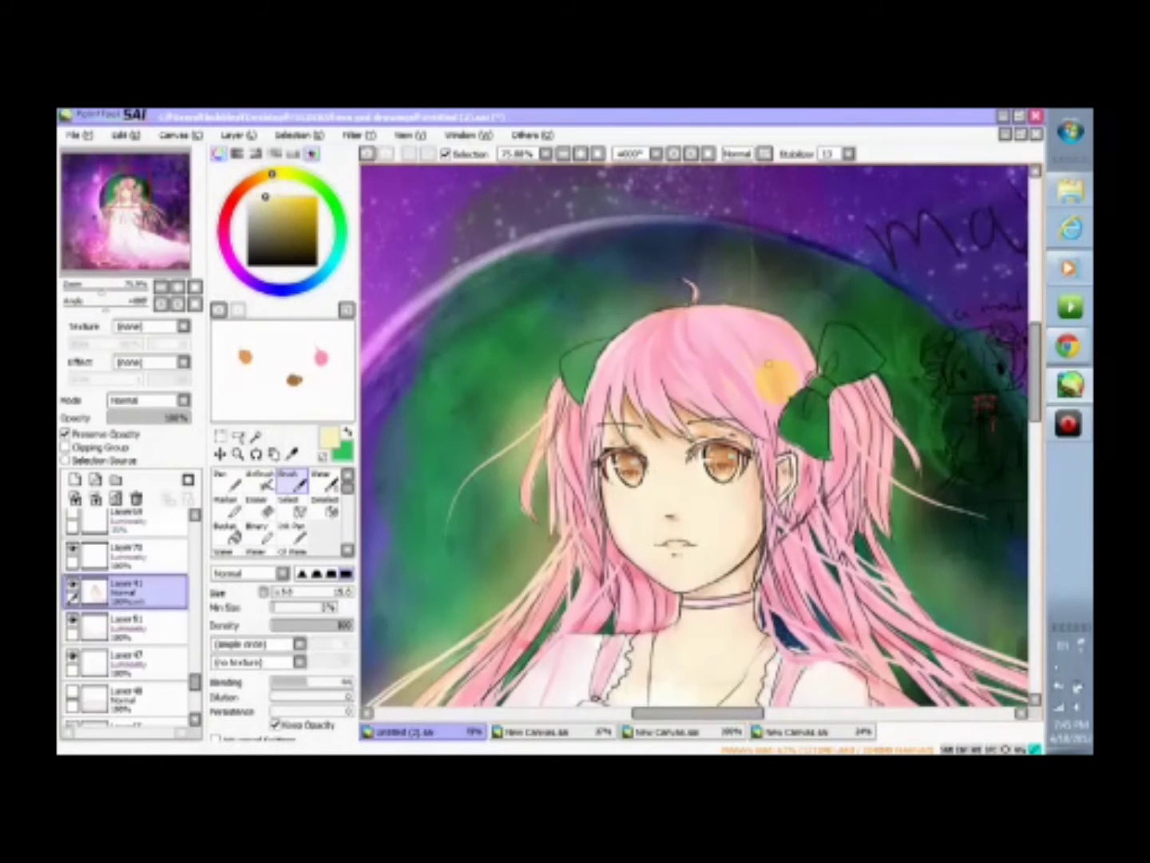
pyautogui.moveTo(580, 492); pyautogui.dragTo(603, 355)
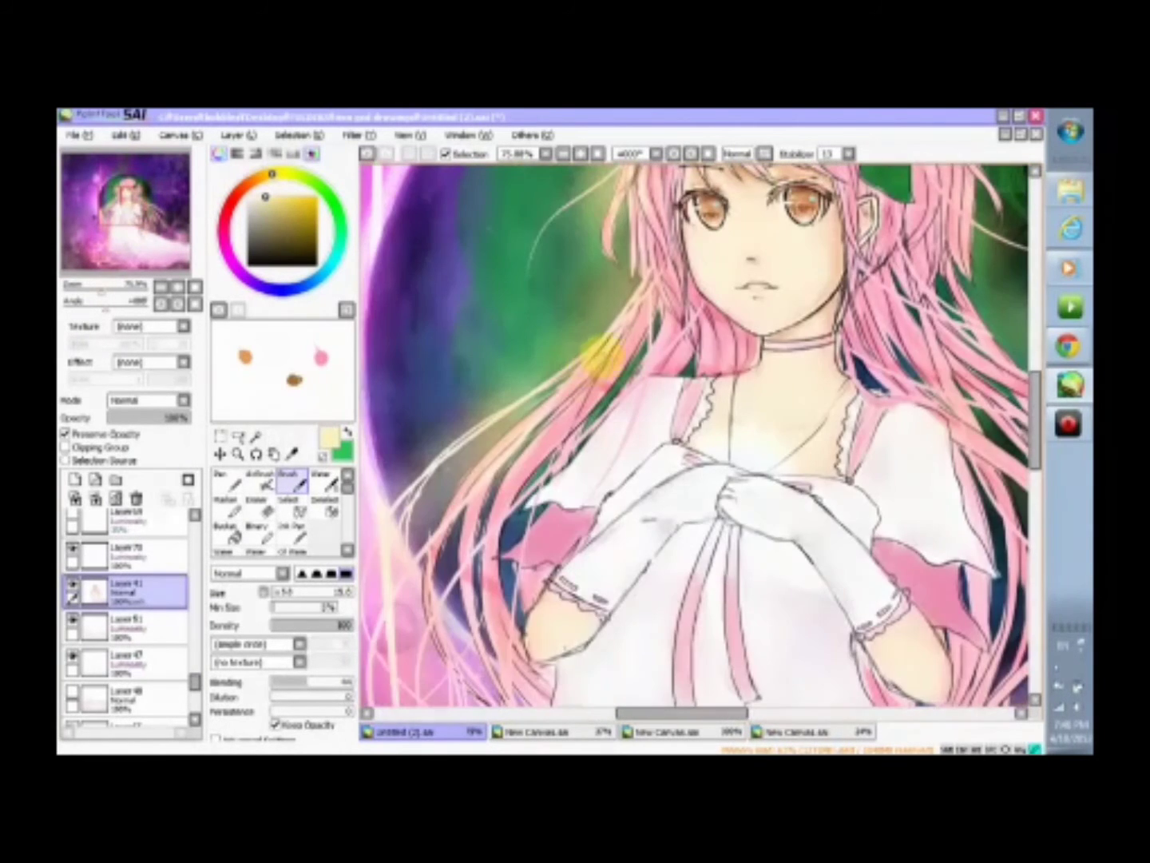
pyautogui.click(104, 289)
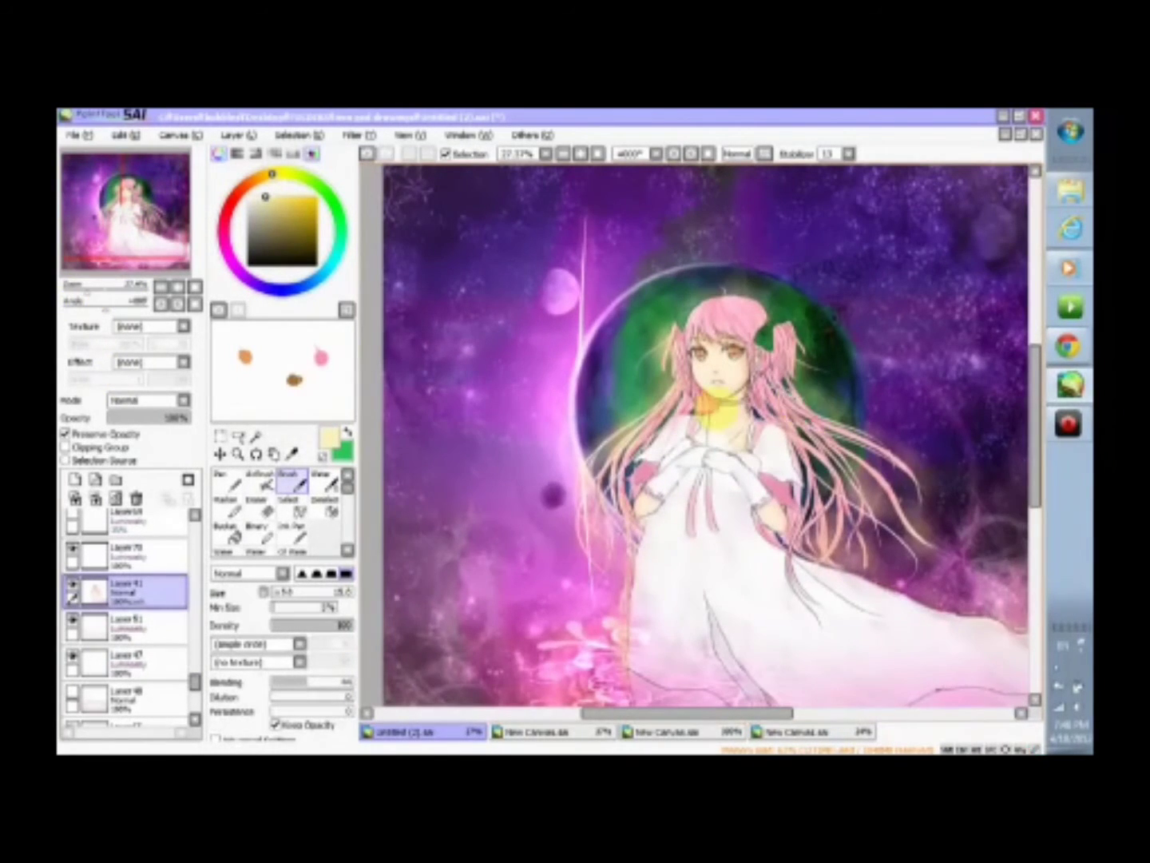
# - On a new layer, paint blue, green-yellow and yellow strands plus a warm glow into the hair
pyautogui.click(185, 400)
pyautogui.click(151, 447)
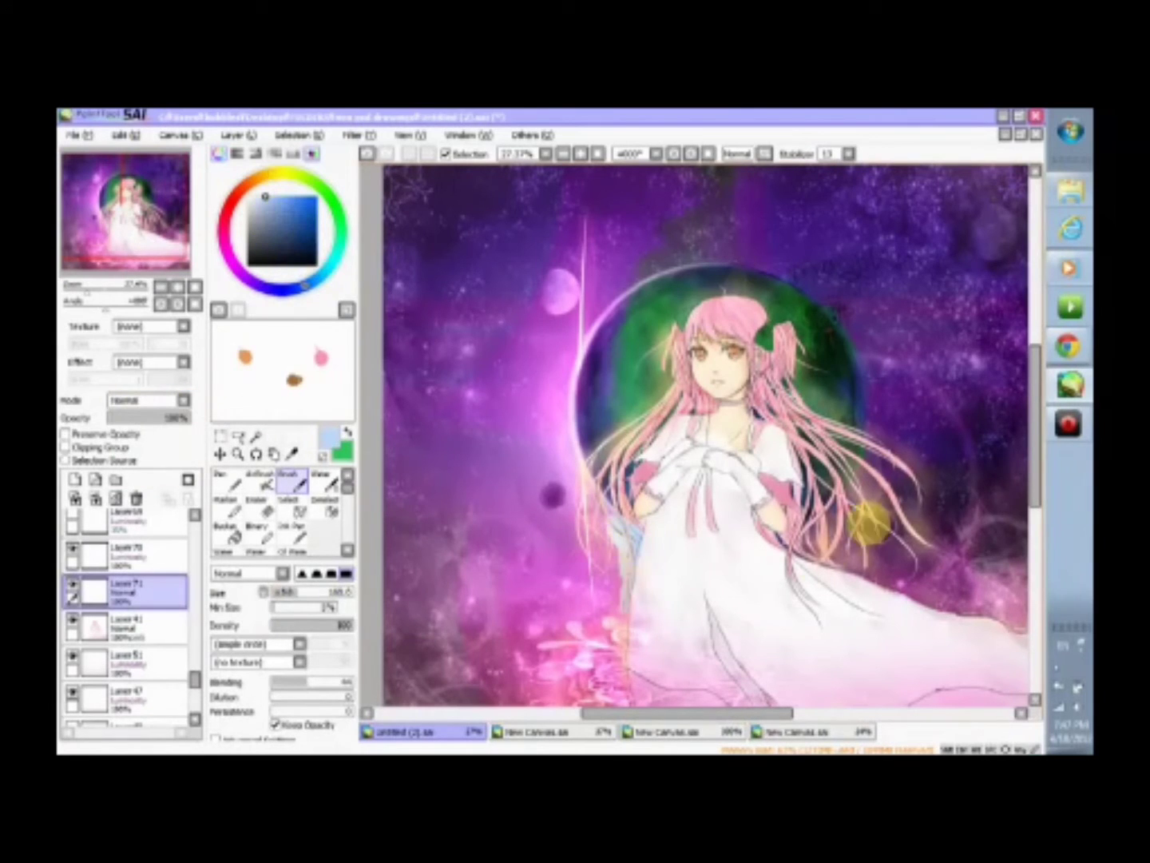
pyautogui.moveTo(806, 511); pyautogui.dragTo(894, 560)
pyautogui.moveTo(587, 435); pyautogui.dragTo(619, 499)
pyautogui.moveTo(847, 423); pyautogui.dragTo(886, 535)
pyautogui.moveTo(775, 459); pyautogui.dragTo(807, 579)
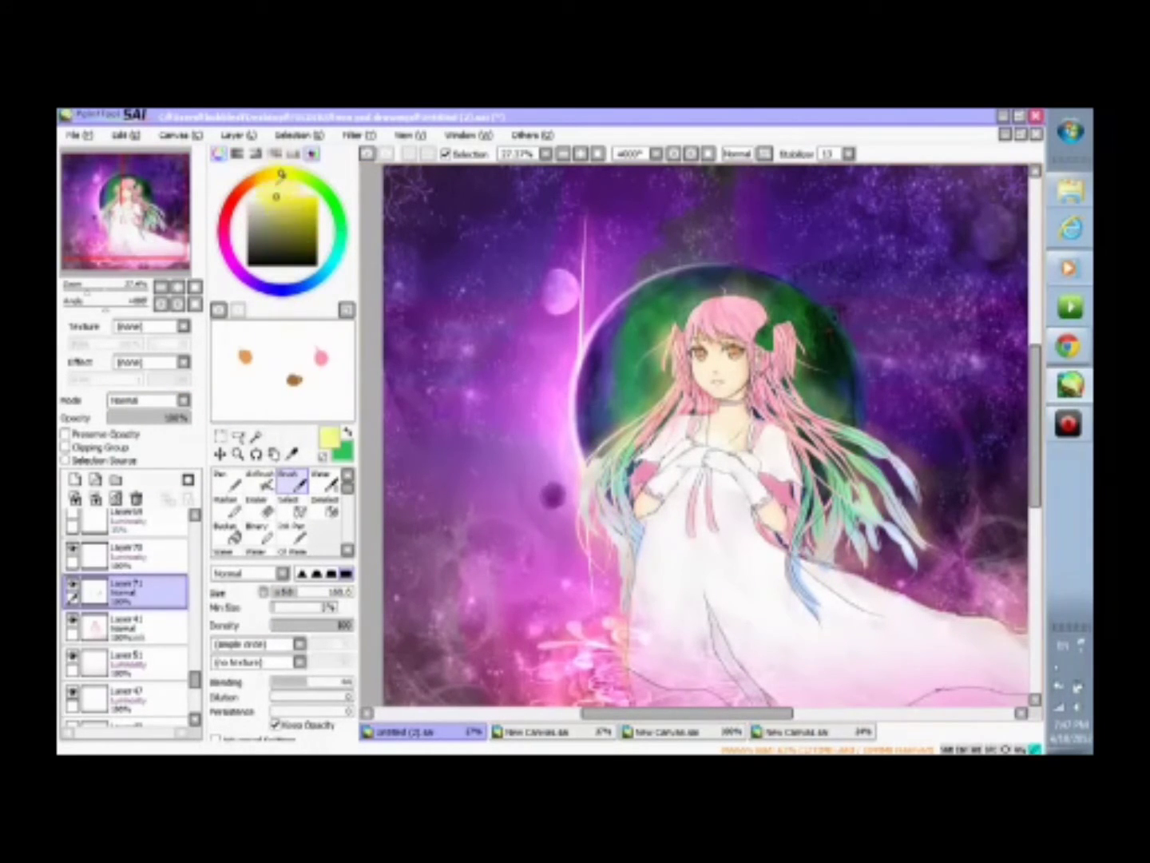
pyautogui.moveTo(675, 360); pyautogui.dragTo(687, 408)
pyautogui.click(249, 183)
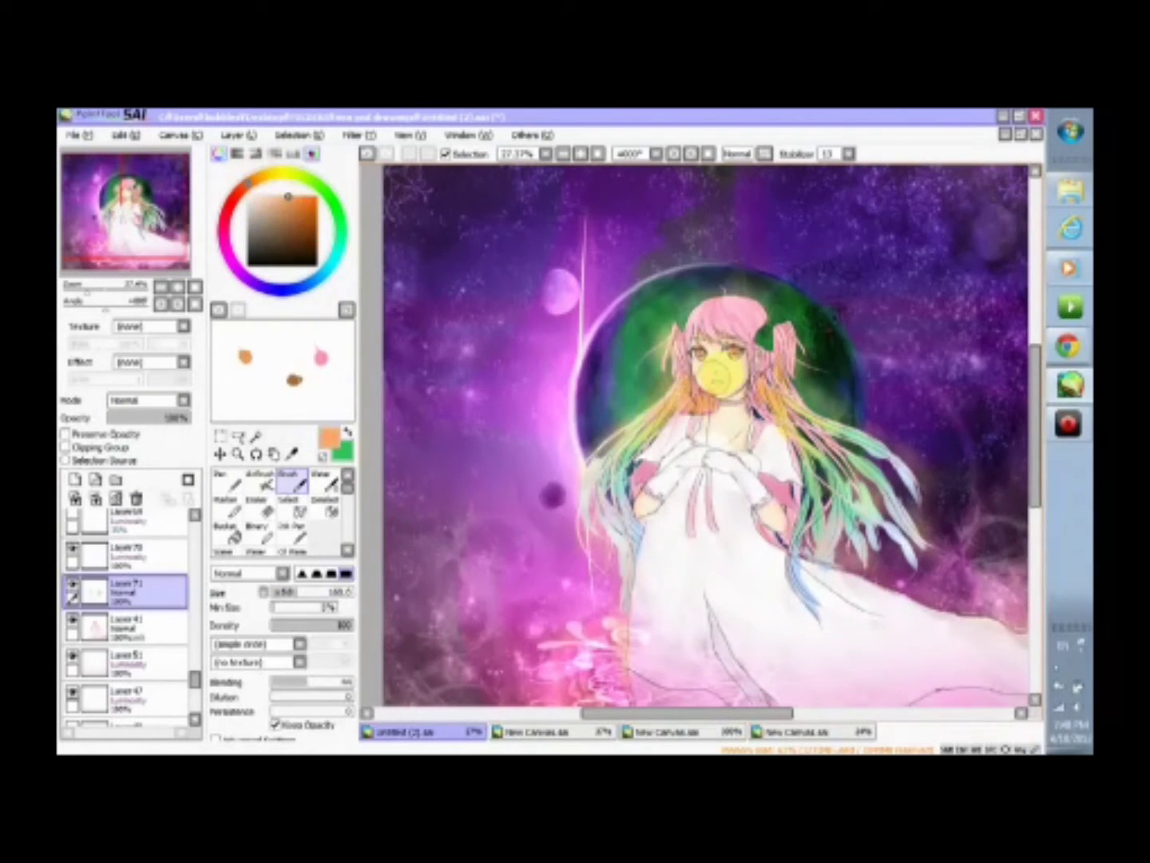
pyautogui.hotkey('ctrl', 'z')
pyautogui.press('e')
# - Clip the strand layer to the hair, set it to Overlay at 41% opacity
pyautogui.click(66, 448)
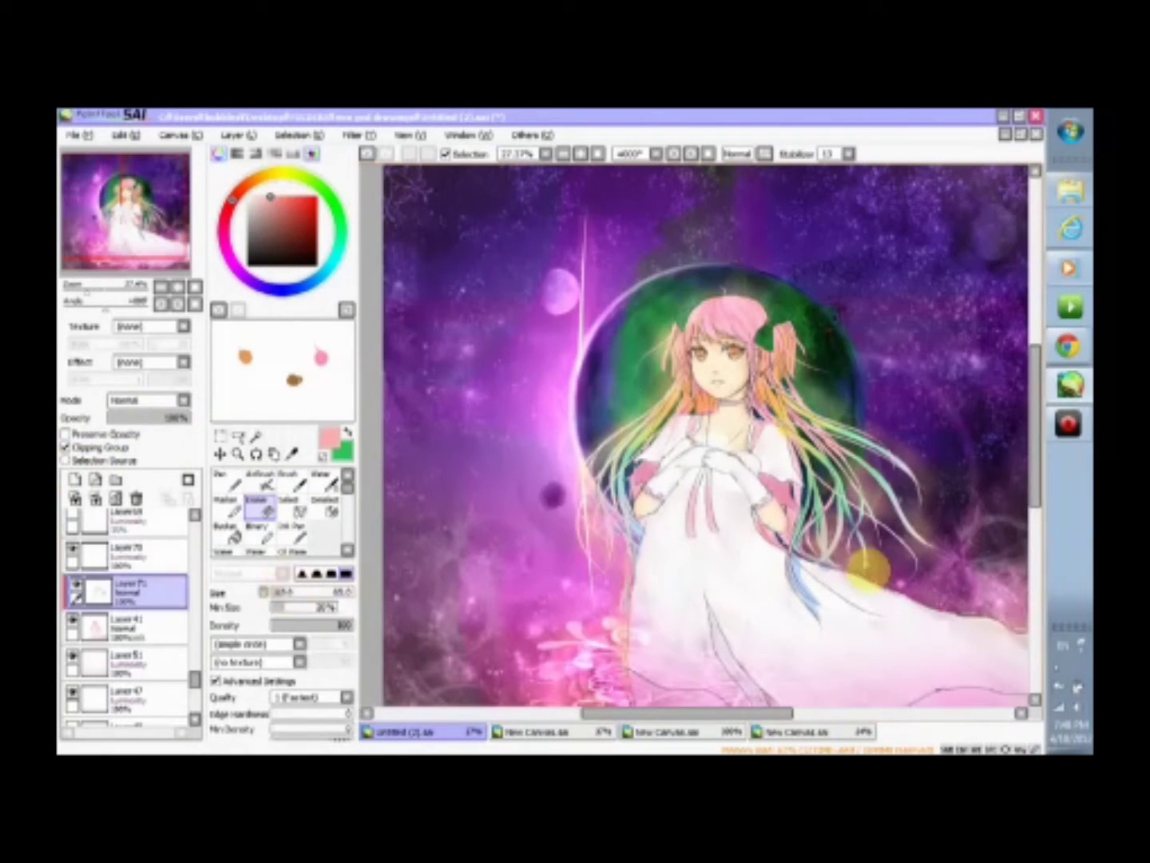
pyautogui.click(147, 400)
pyautogui.click(170, 459)
pyautogui.moveTo(189, 417); pyautogui.dragTo(144, 434)
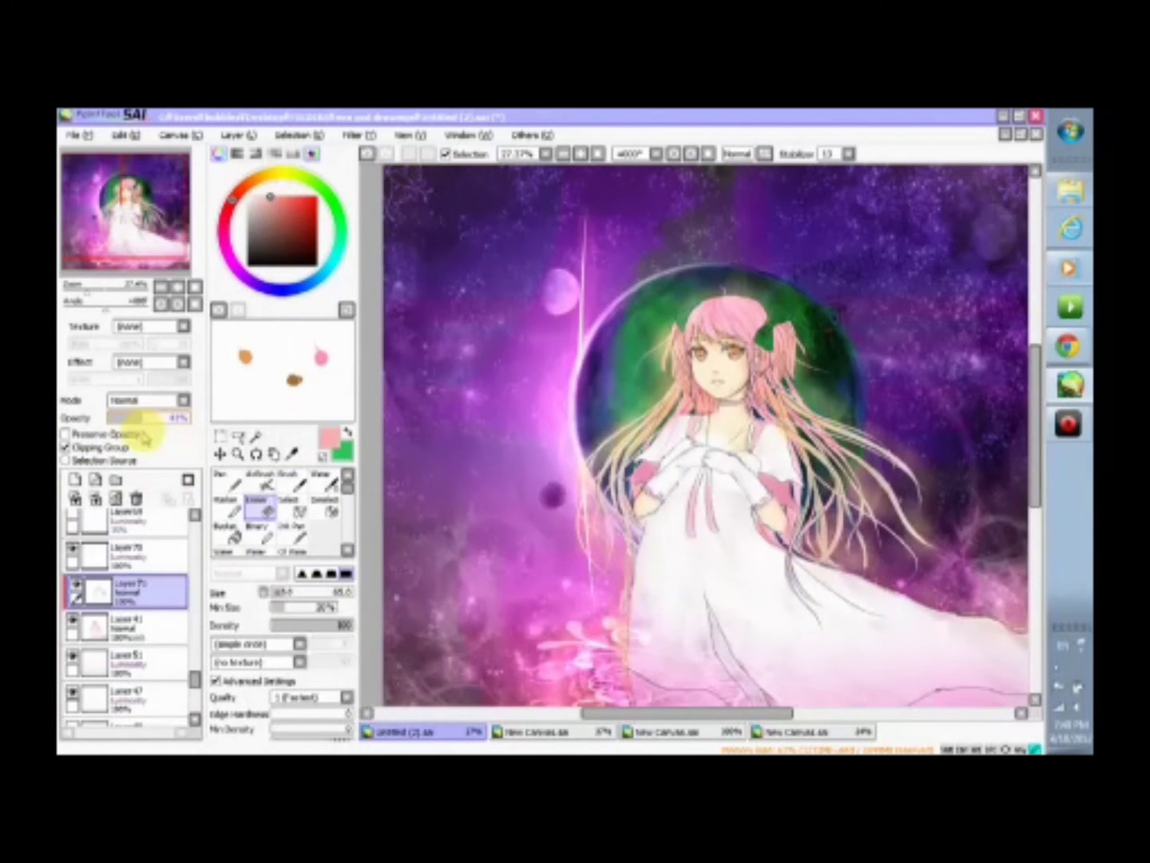
# - Add Luminosity glow layers and paint with green and yellow-orange using the blending brush
pyautogui.click(184, 397)
pyautogui.click(132, 466)
pyautogui.click(323, 479)
pyautogui.click(296, 210)
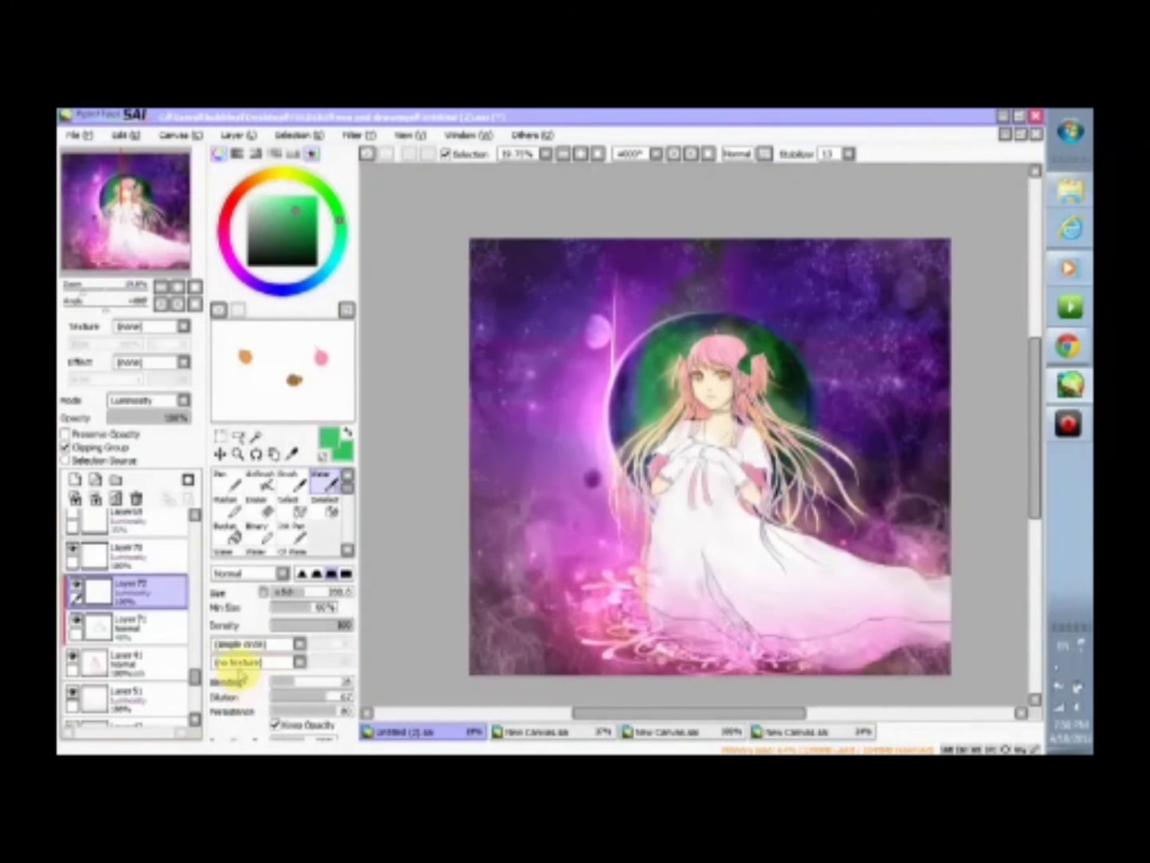
pyautogui.click(141, 616)
pyautogui.click(185, 401)
# - Airbrush and erase the glow while zooming between face and full view, then add a layer for face touch-ups
pyautogui.press('-')
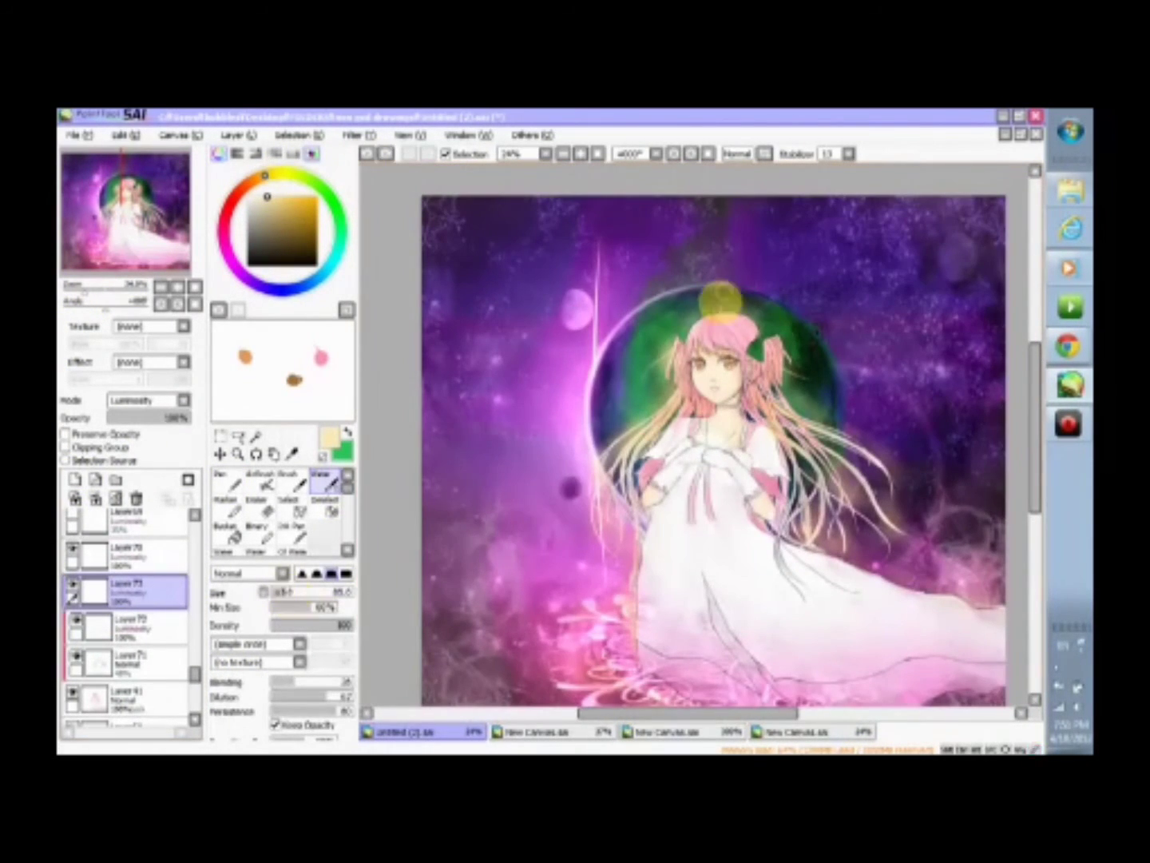
pyautogui.press('e')
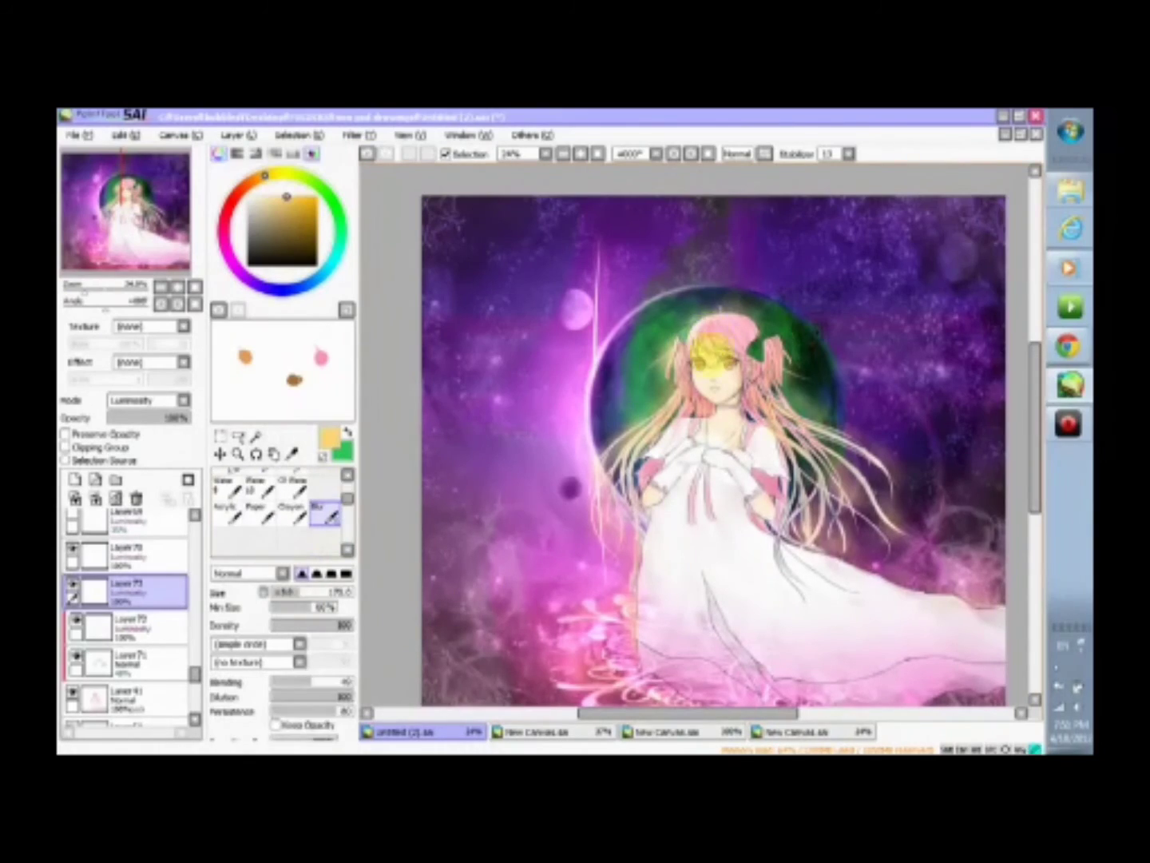
pyautogui.press('+')
pyautogui.press('-')
pyautogui.press('v')
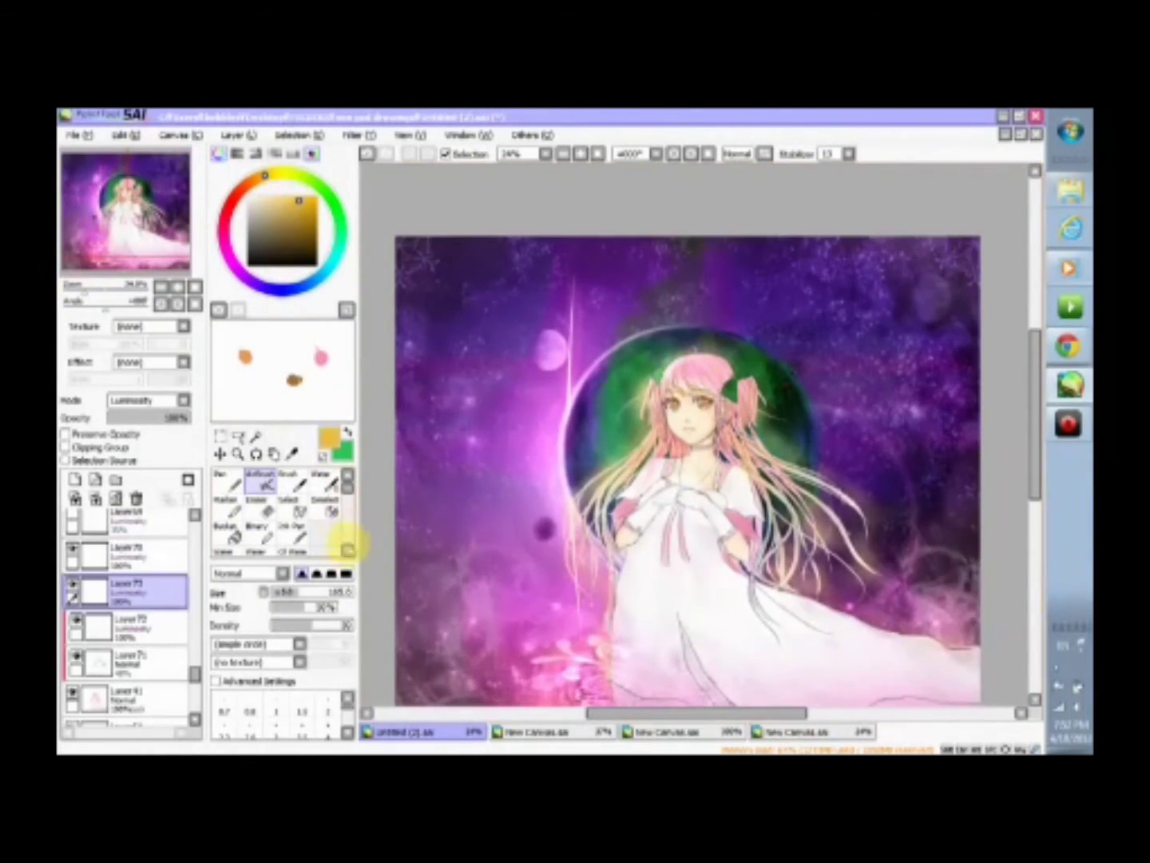
pyautogui.press('+')
pyautogui.click(74, 479)
pyautogui.press('e')
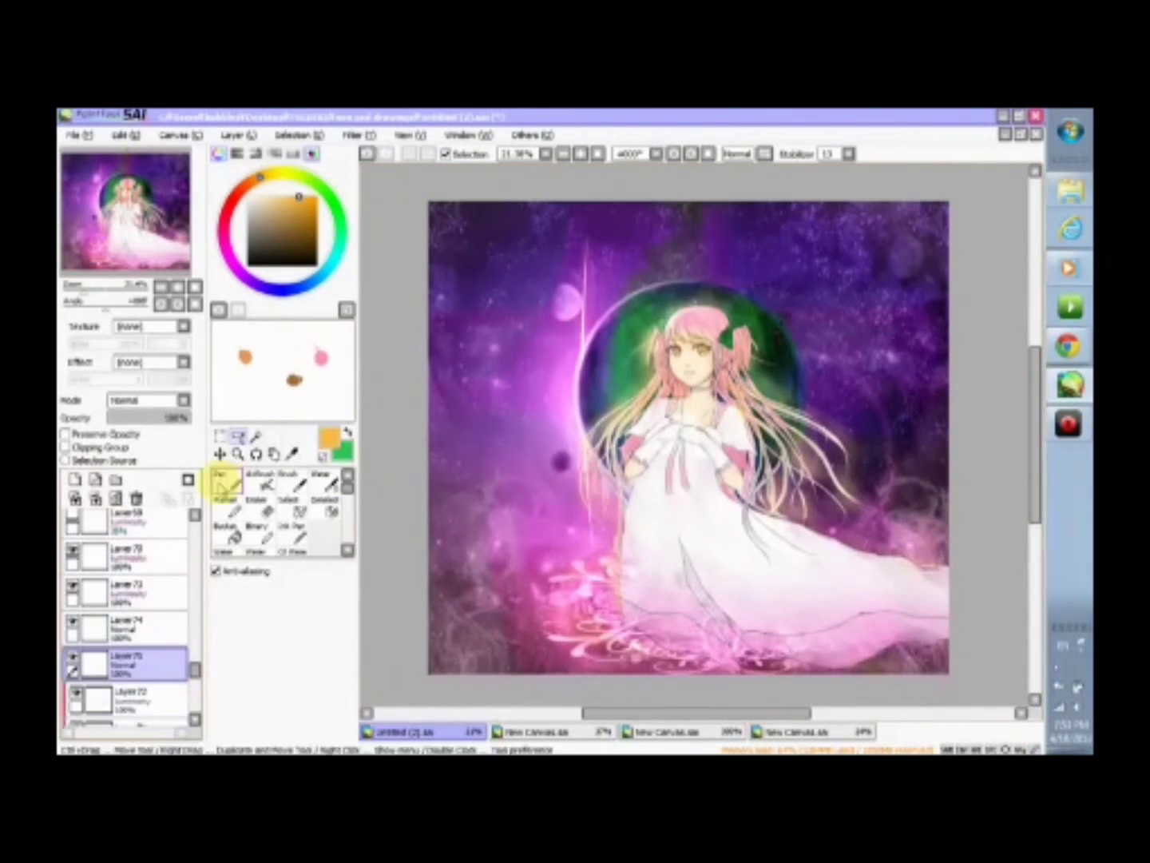
# - Touch up the eyes and skin with Pen and Airbrush on new layers
pyautogui.click(223, 485)
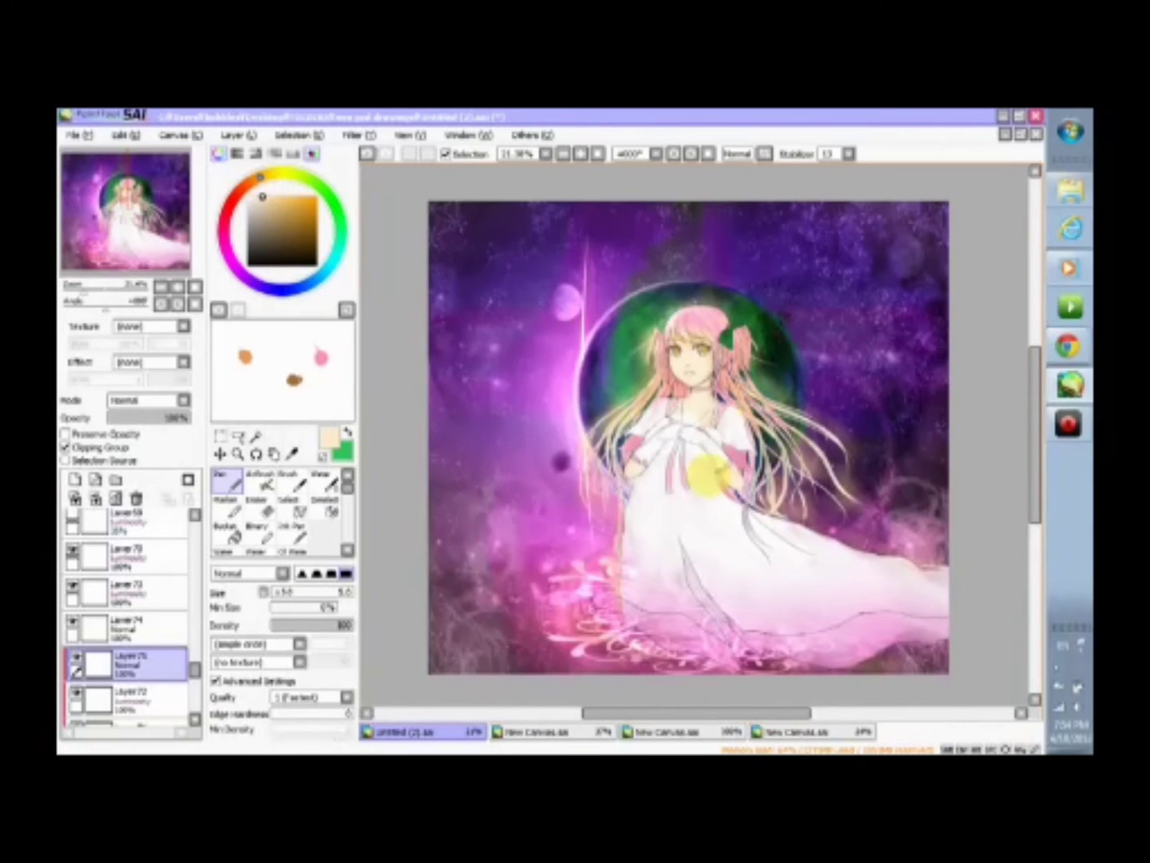
pyautogui.scroll(2, 693, 424)
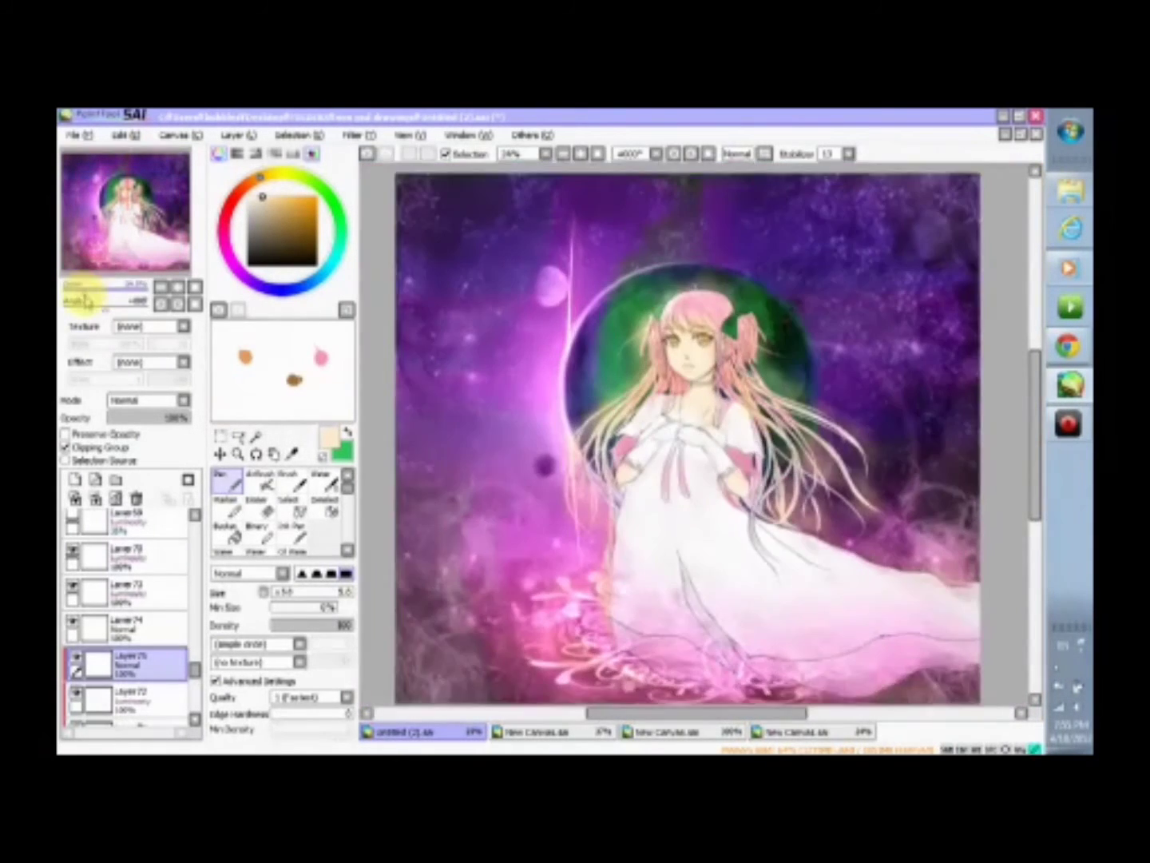
pyautogui.click(259, 481)
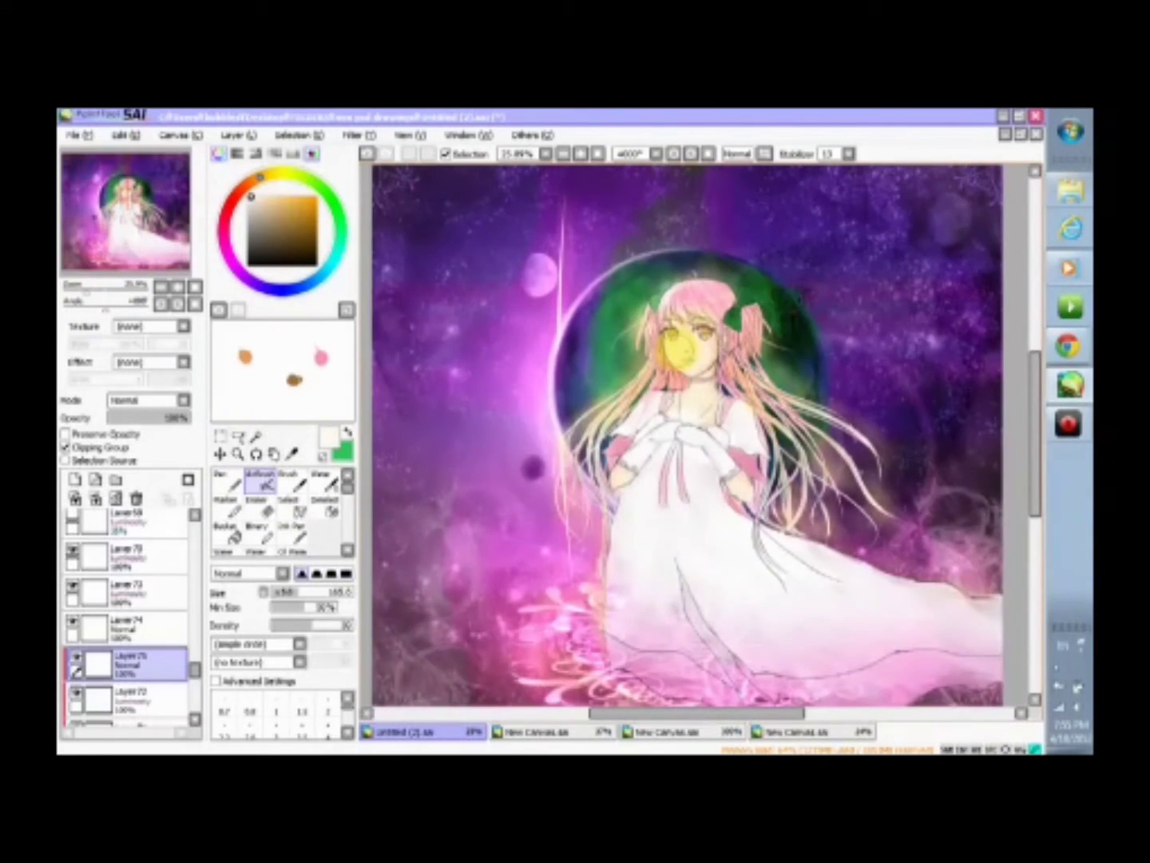
pyautogui.scroll(2, 679, 335)
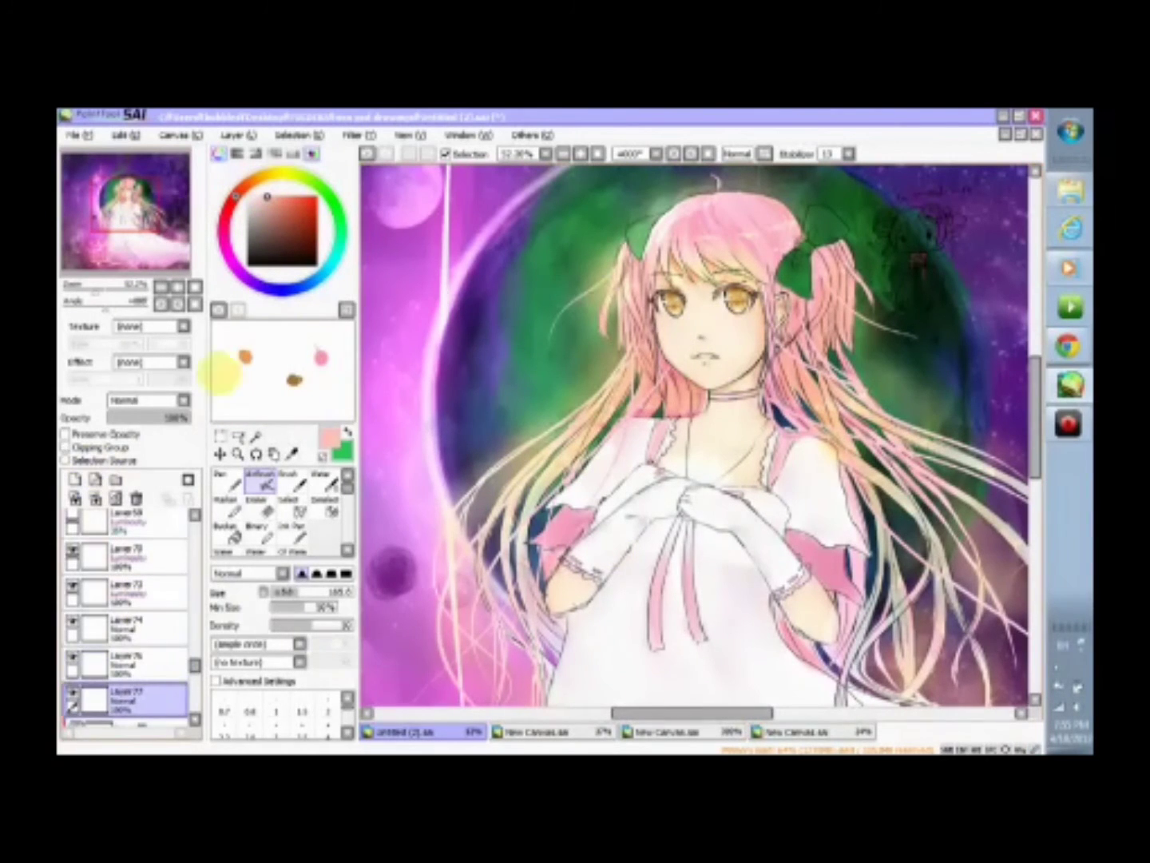
pyautogui.hotkey('ctrl', 'shift', 'n')
pyautogui.scroll(-5, 743, 423)
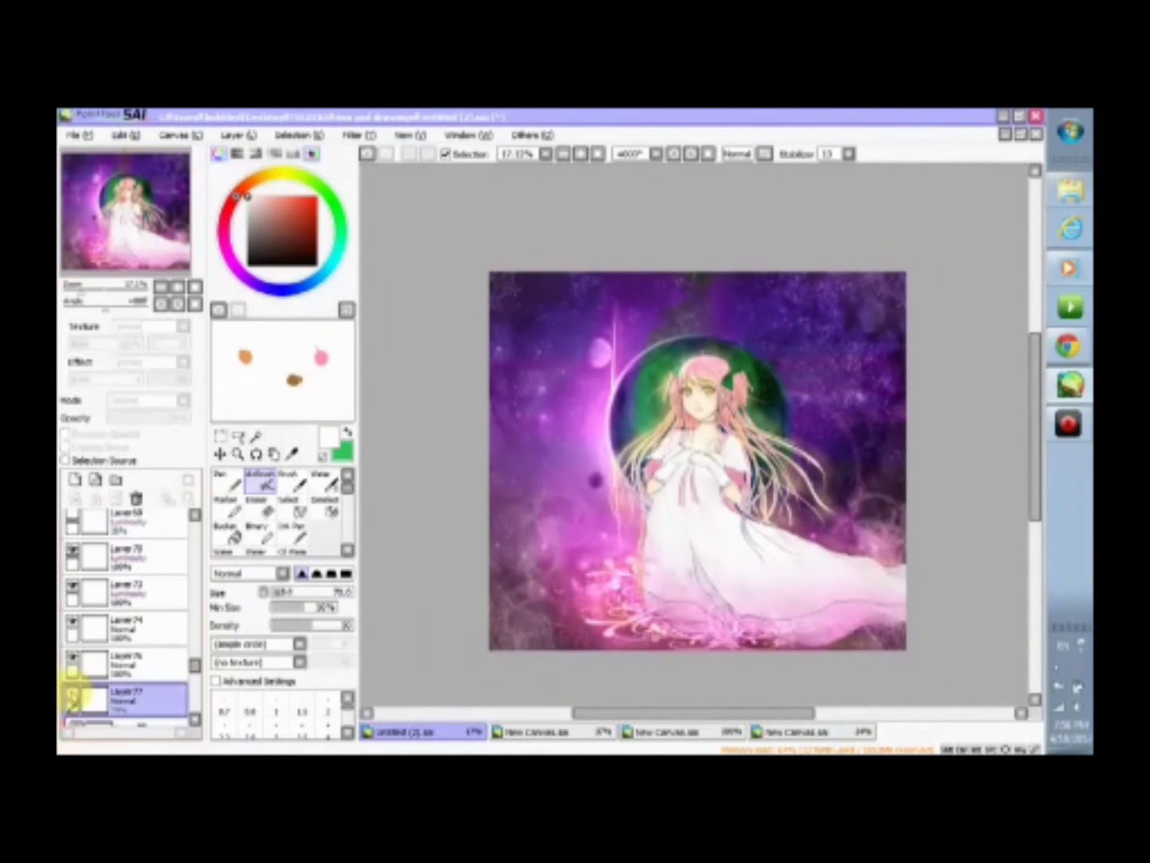
pyautogui.scroll(4, 695, 392)
pyautogui.click(288, 482)
pyautogui.hotkey('ctrl', 'shift', 'n')
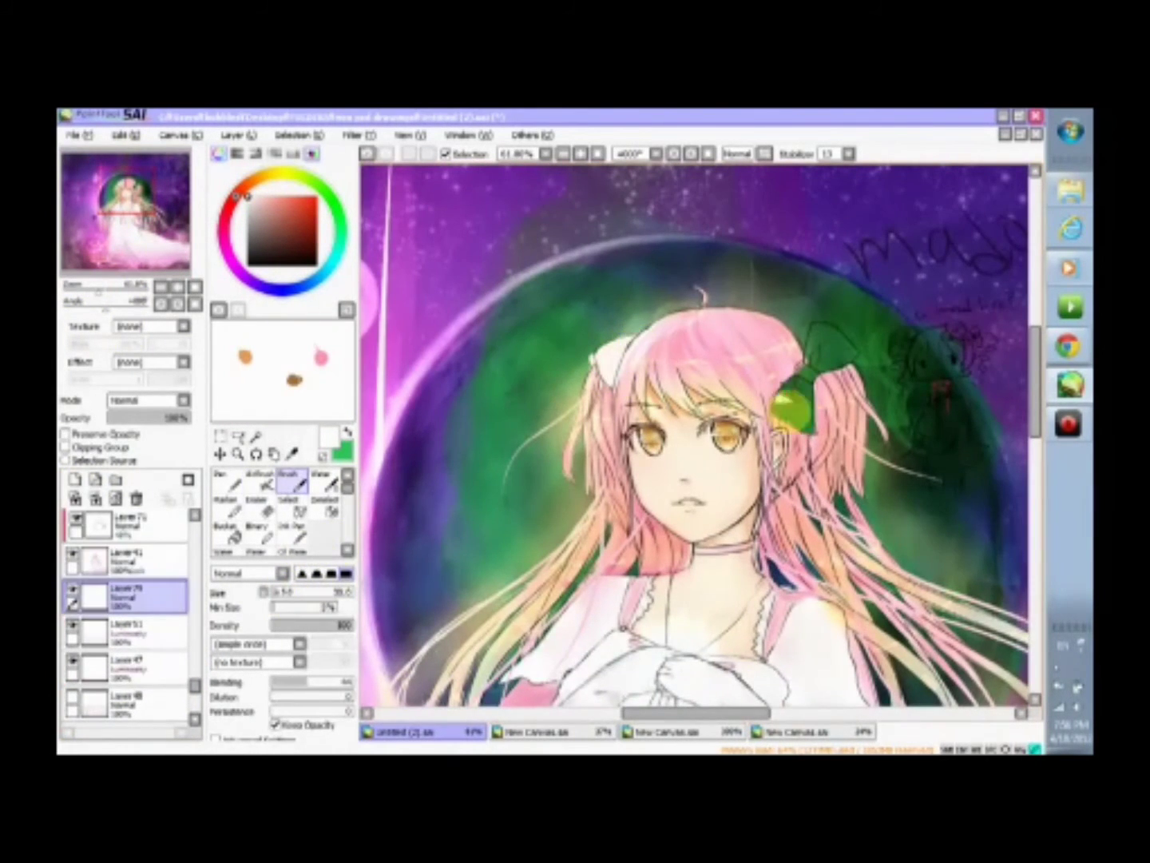
# - Preserve the bow layer's opacity and pick a near-white colour for the bows
pyautogui.click(66, 434)
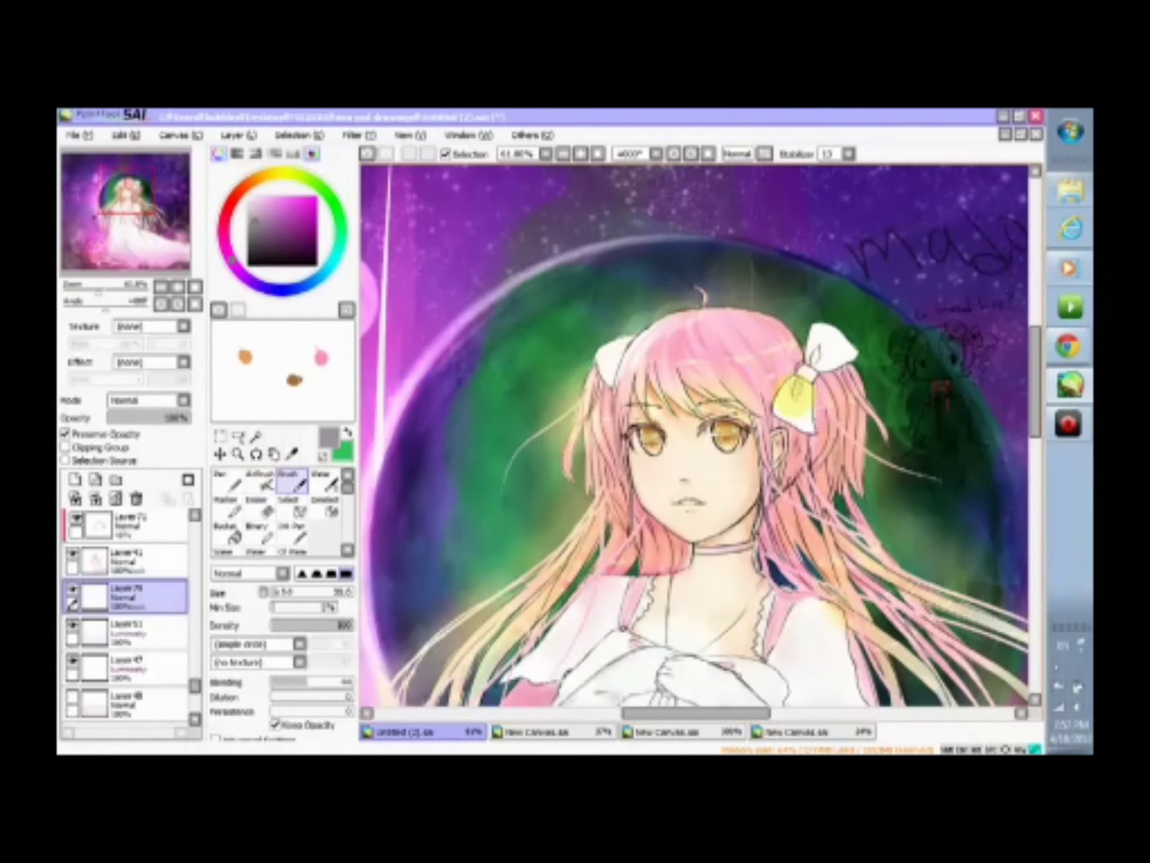
pyautogui.keyDown('alt'); pyautogui.click(662, 471); pyautogui.keyUp('alt')
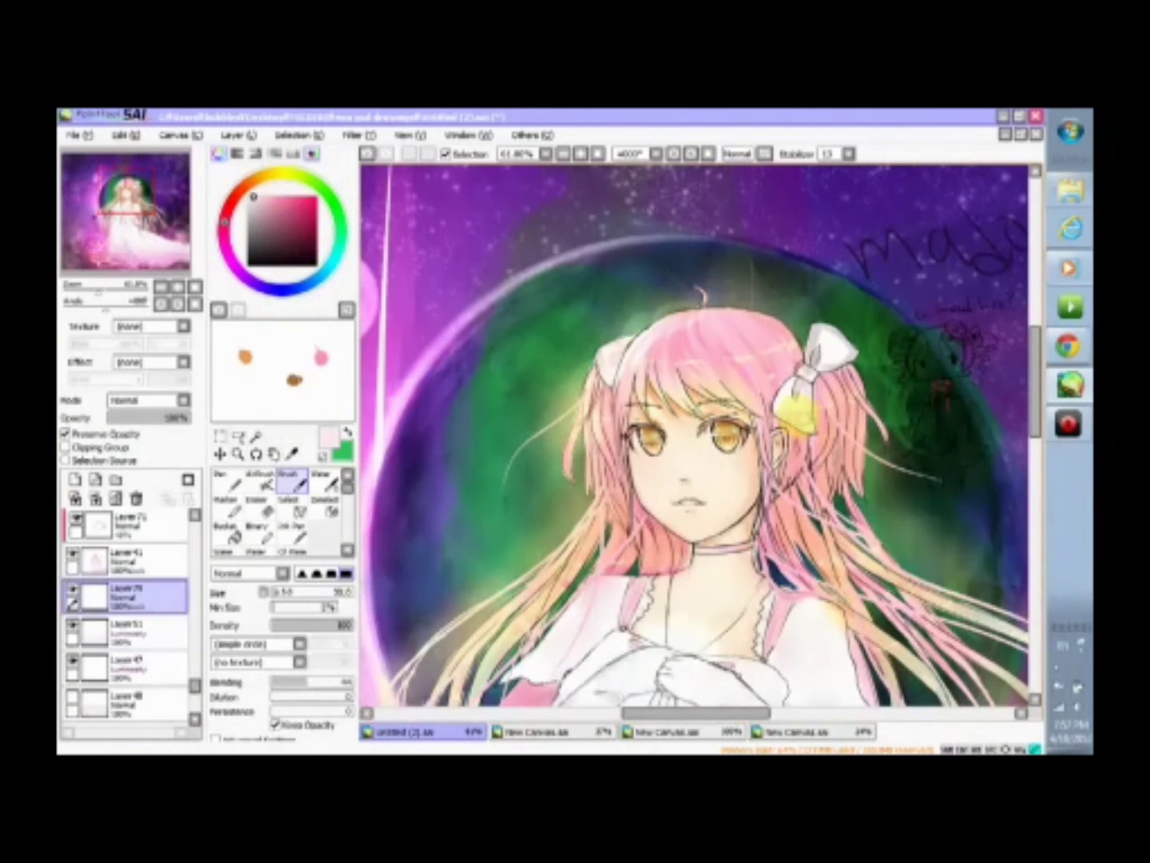
pyautogui.keyDown('alt'); pyautogui.click(813, 358); pyautogui.keyUp('alt')
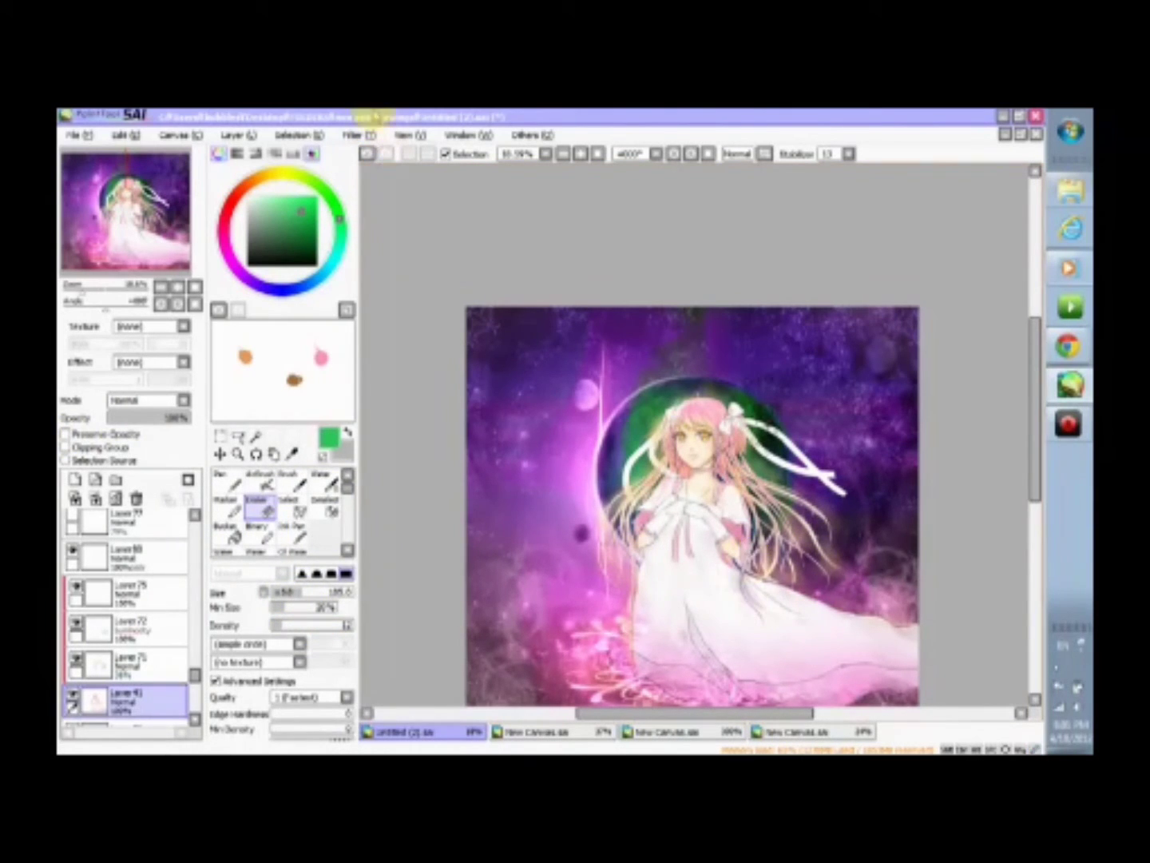
# - Draw a long white ribbon trailing down the left side and erase its edges clean
pyautogui.moveTo(164, 537)
pyautogui.mouseDown()
pyautogui.moveTo(195, 622)
pyautogui.moveTo(164, 651)
pyautogui.mouseUp()
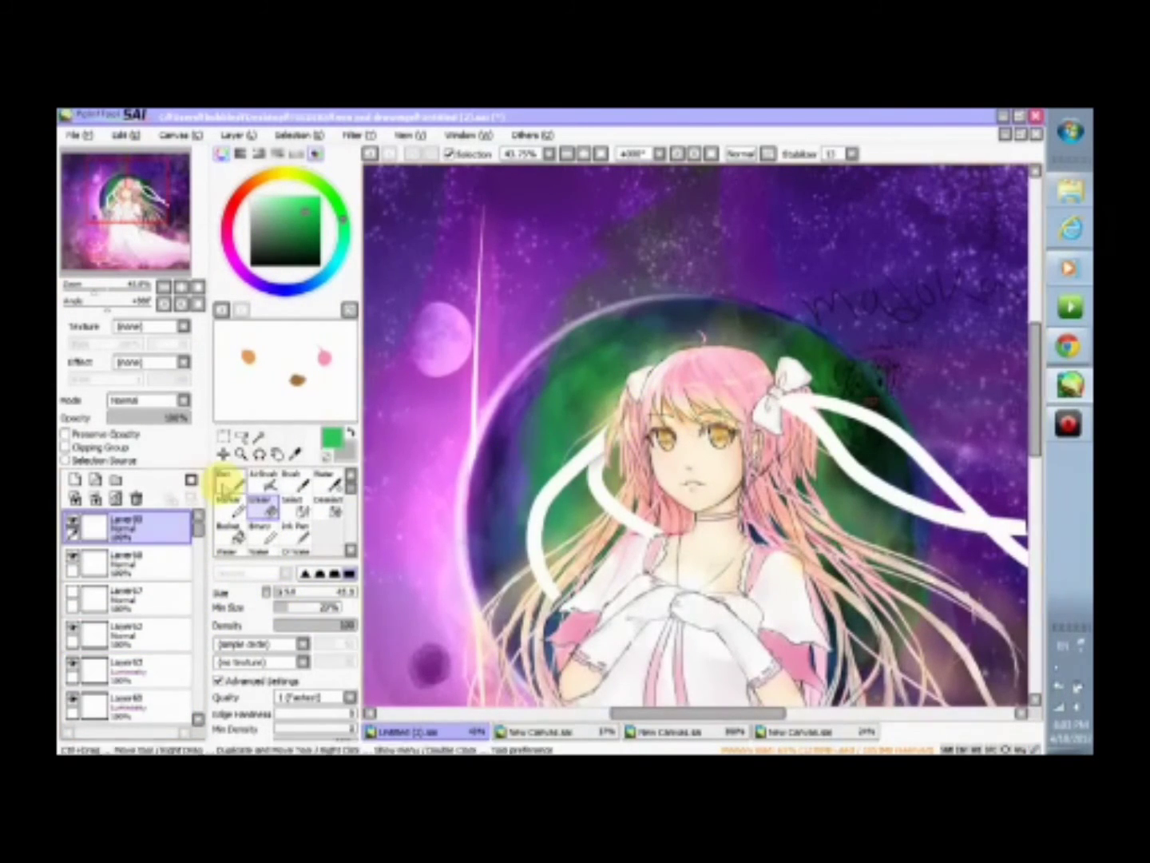
pyautogui.press('x')
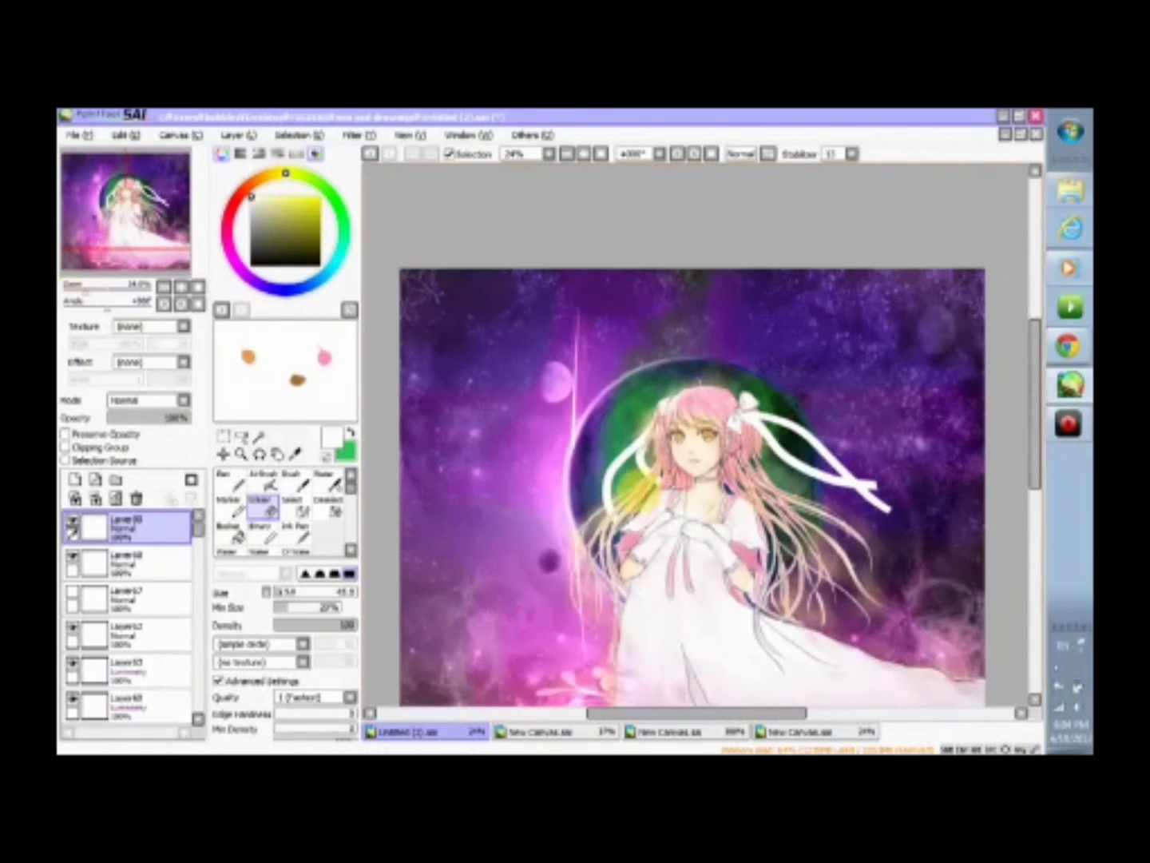
pyautogui.press('e')
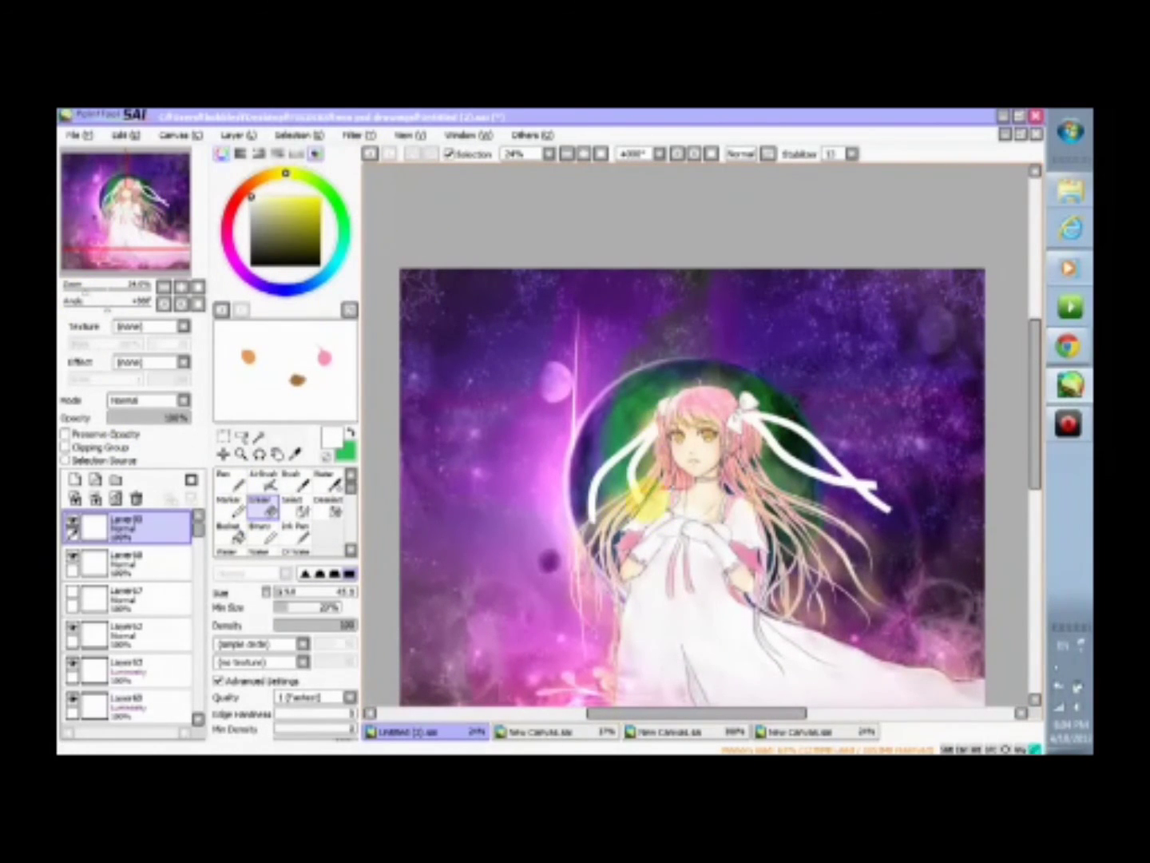
pyautogui.press('n')
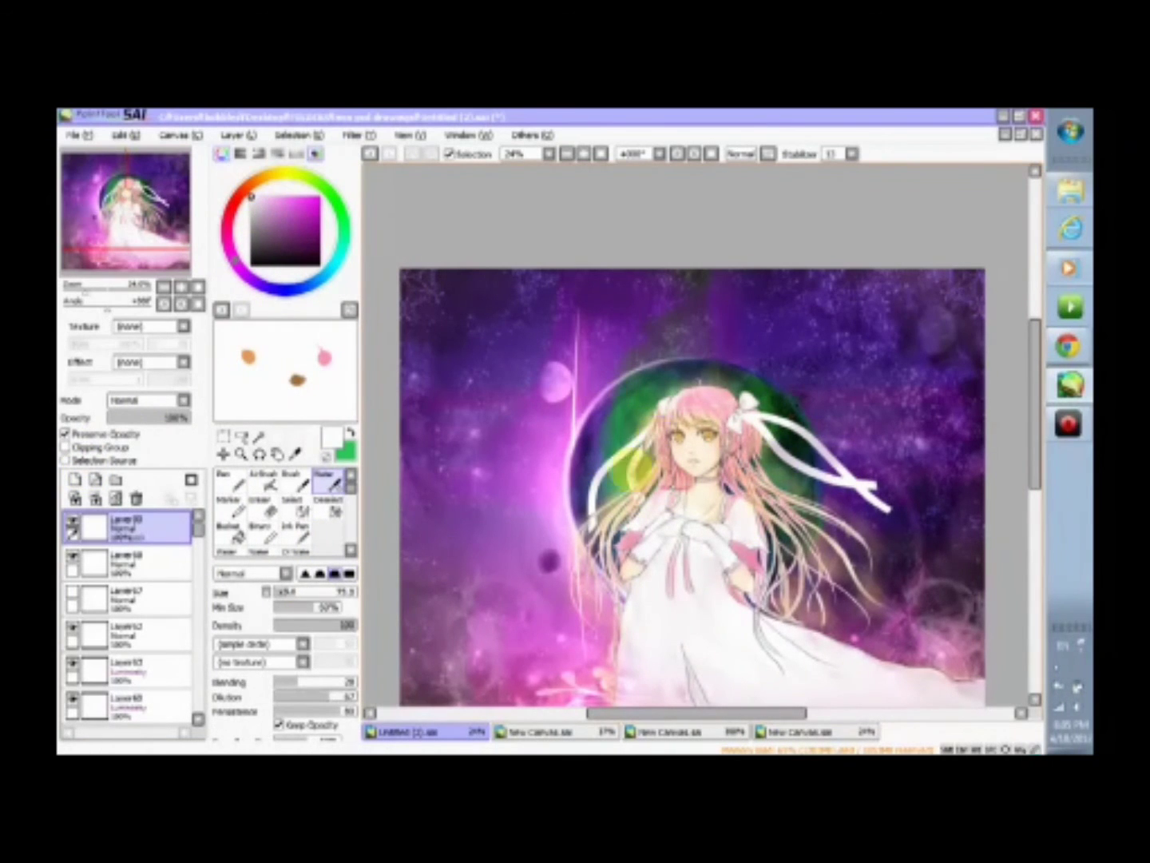
# - Shade the white ribbons softly with a light pink colour
pyautogui.keyDown('alt'); pyautogui.click(795, 435); pyautogui.keyUp('alt')
pyautogui.moveTo(1034, 415); pyautogui.dragTo(1032, 442)
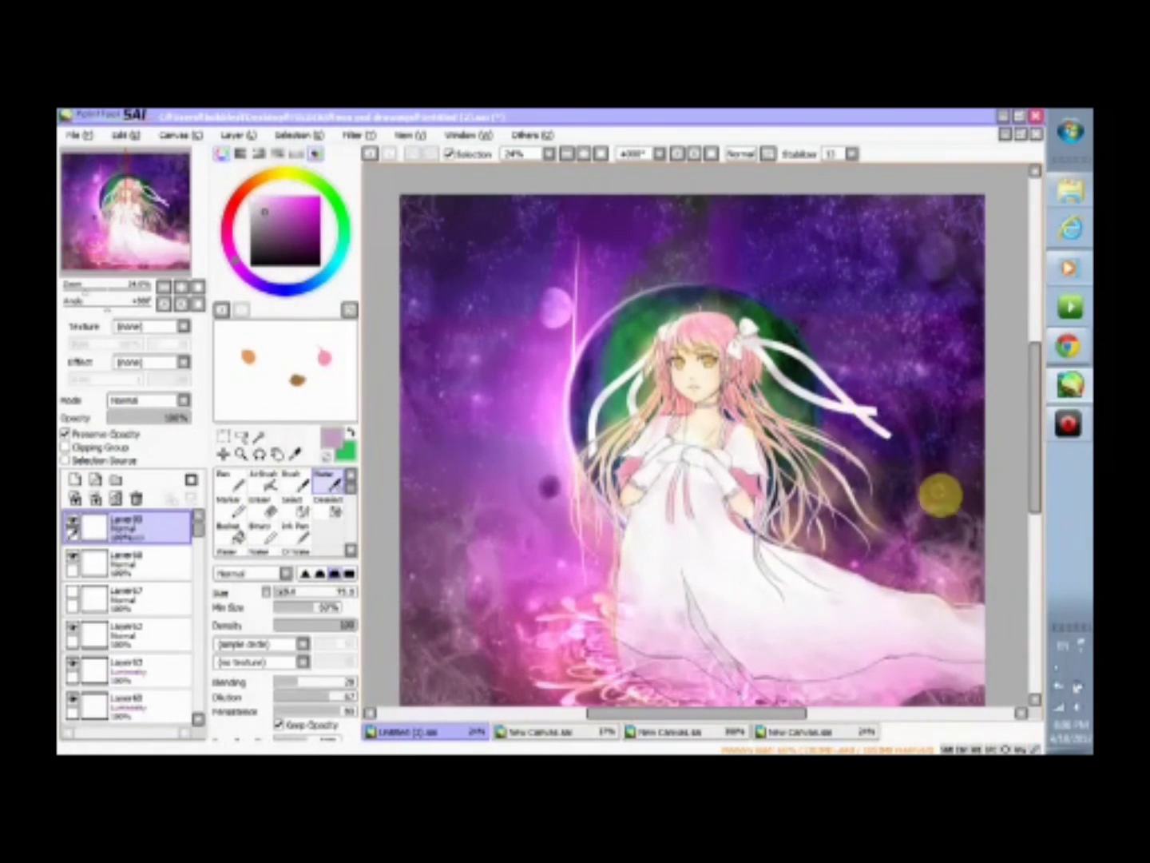
pyautogui.press('e')
pyautogui.scroll(-3, 200, 585)
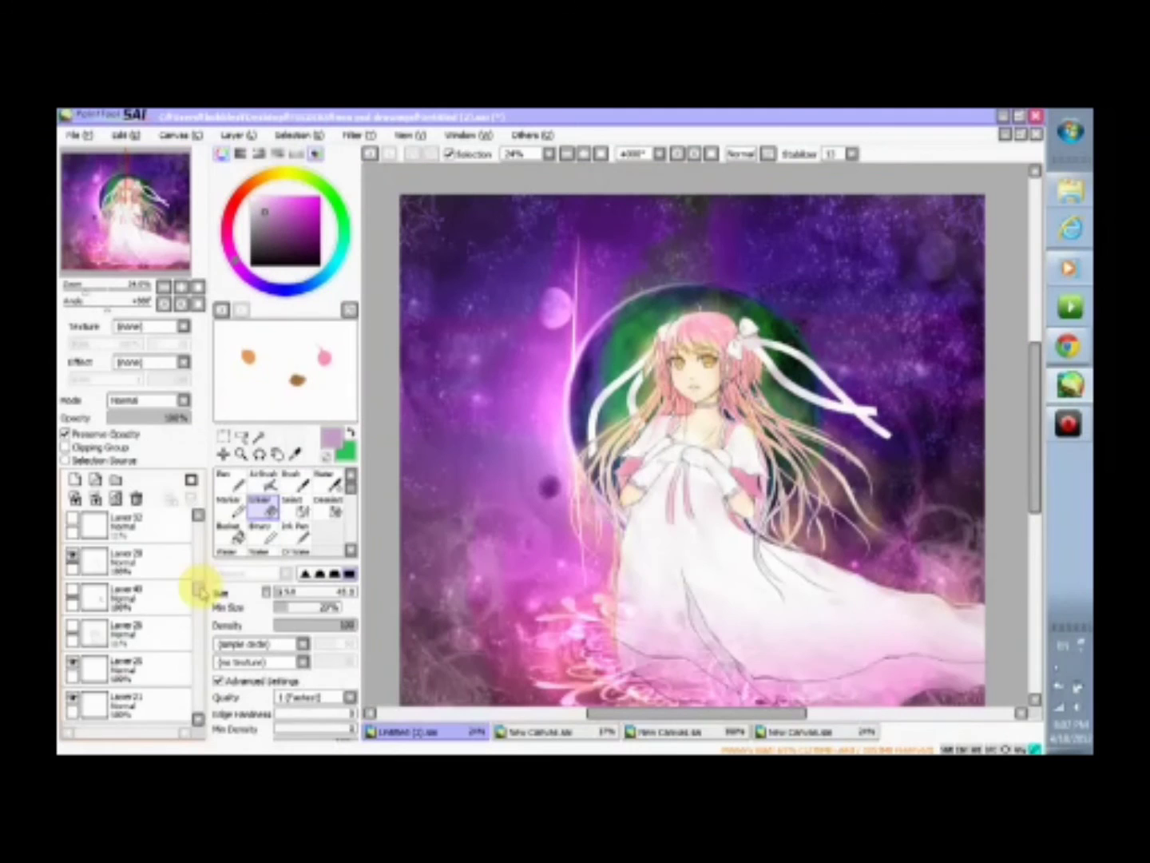
# - Select background layers in the Layer panel, setting a lower layer's opacity to 71%
pyautogui.click(192, 585)
pyautogui.scroll(-3, 192, 585)
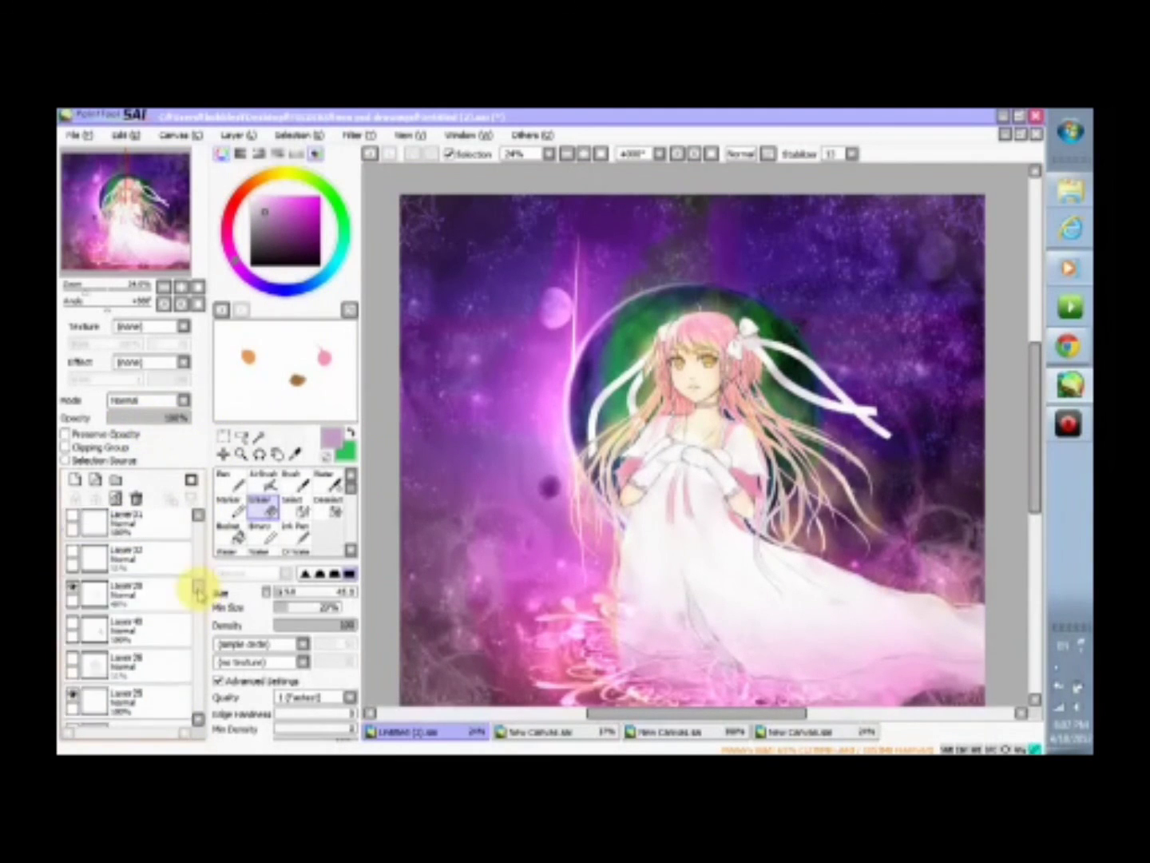
pyautogui.click(128, 663)
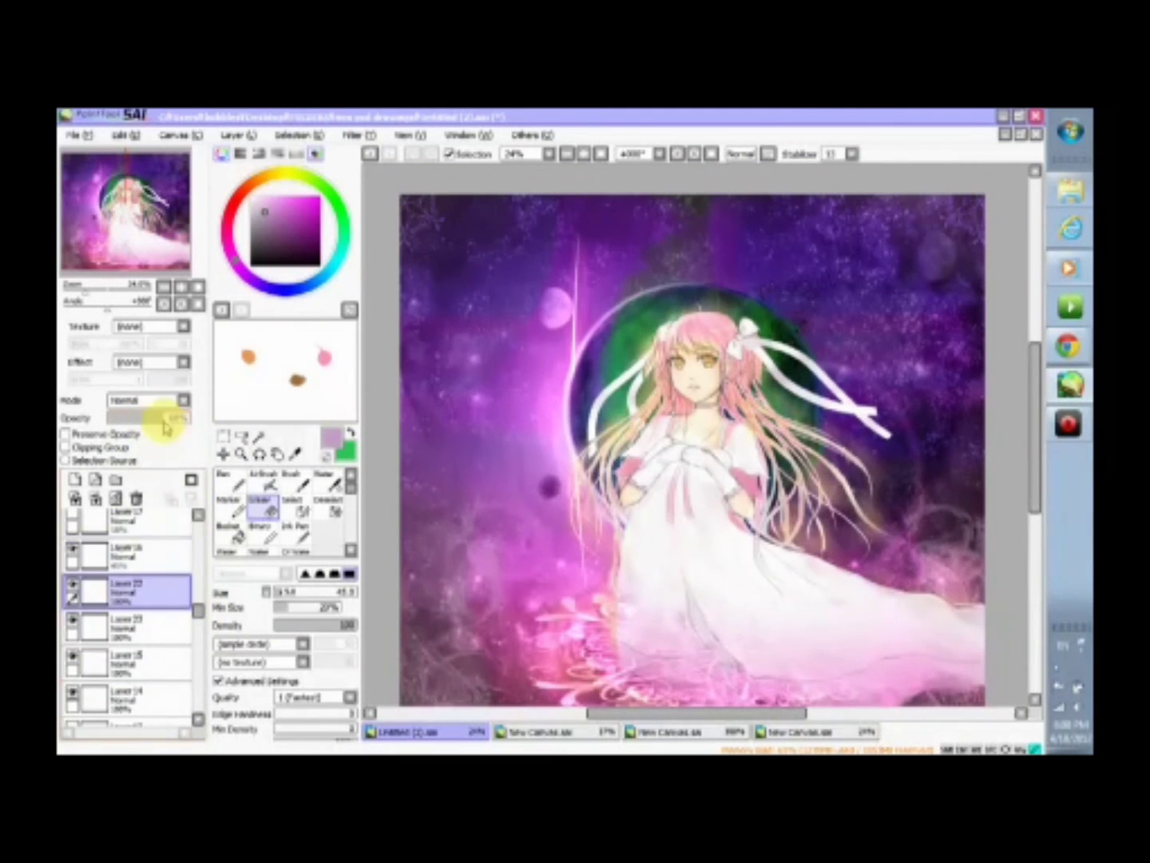
pyautogui.click(167, 418)
pyautogui.scroll(-3, 199, 646)
pyautogui.scroll(-3, 199, 645)
pyautogui.click(88, 646)
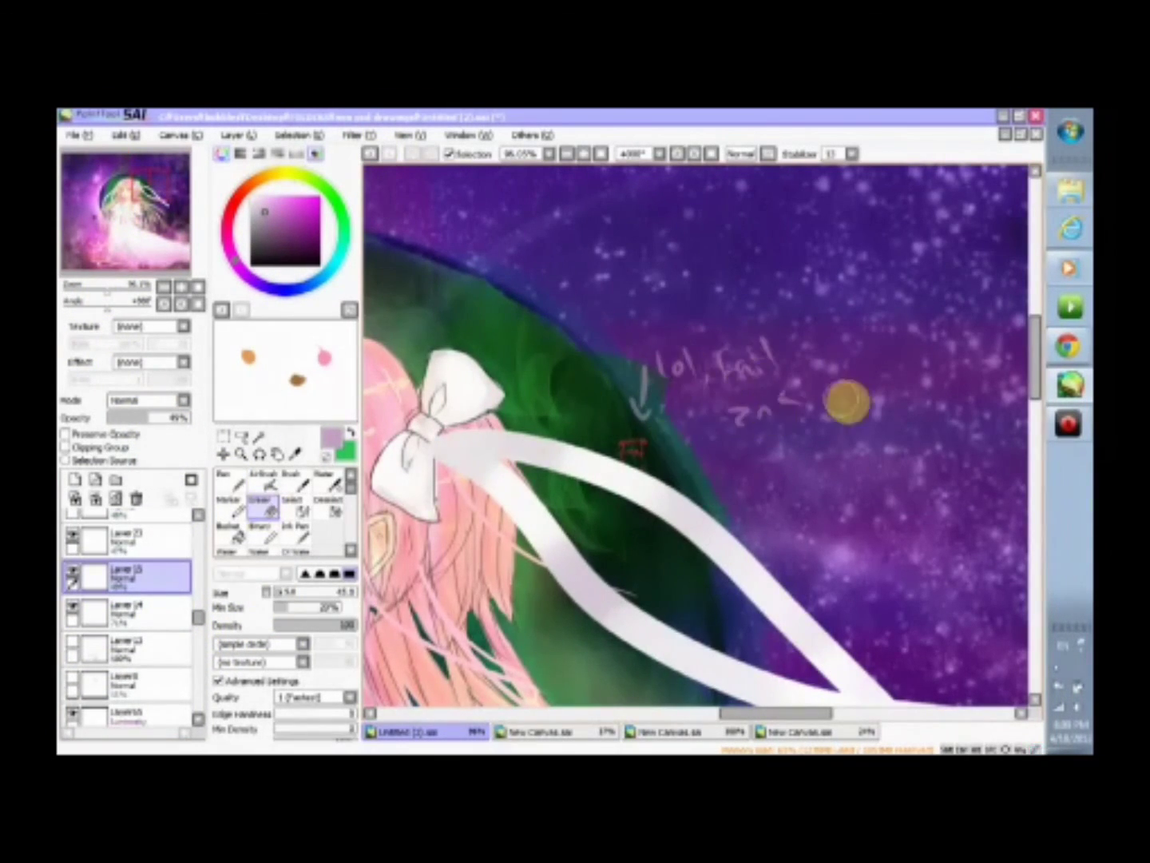
pyautogui.scroll(-2, 514, 386)
pyautogui.press('n')
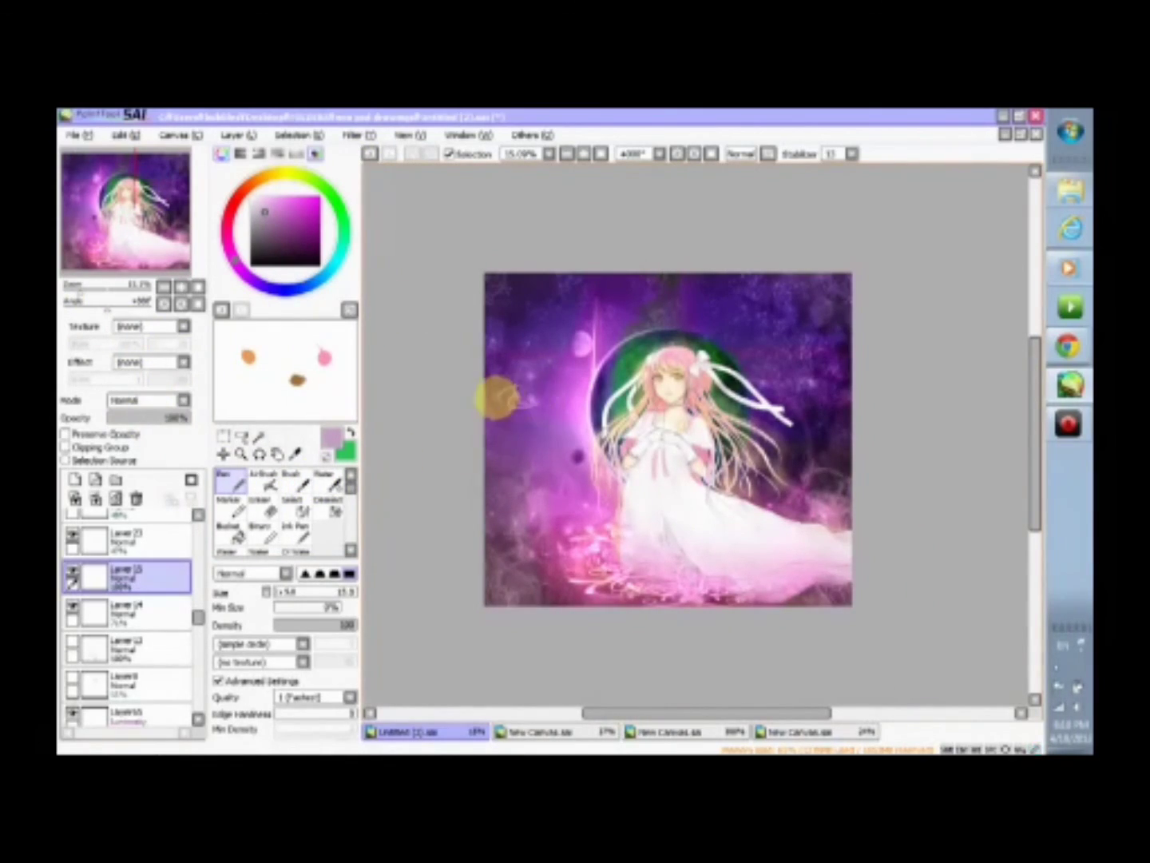